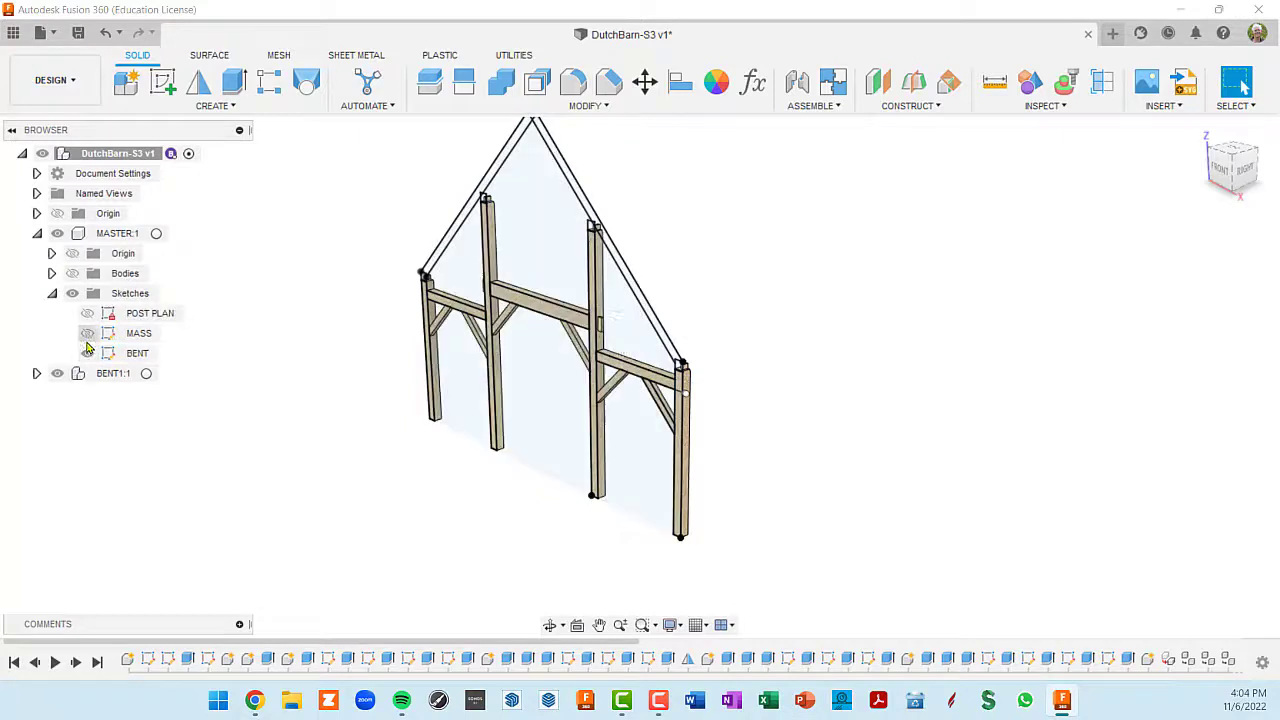
- Show the POST PLAN sketch, hide the BENT sketch, and collapse the MASTER component in the browser
click(87, 315)
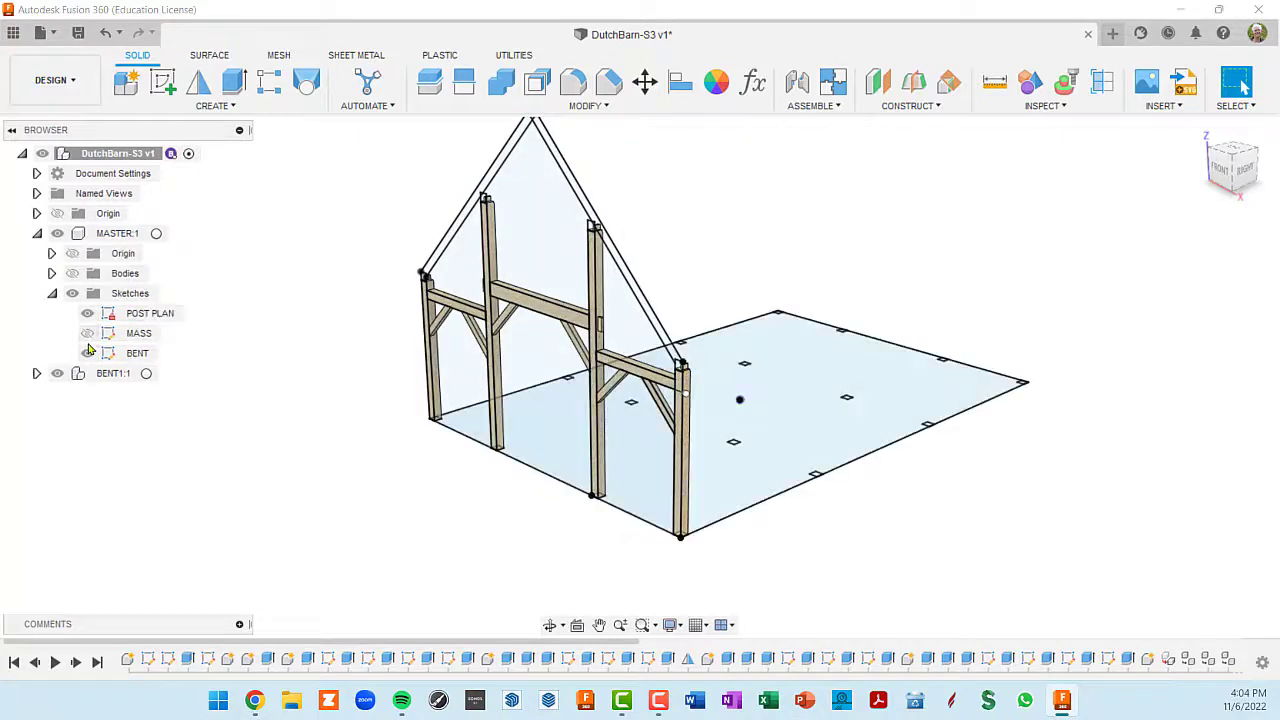
click(87, 353)
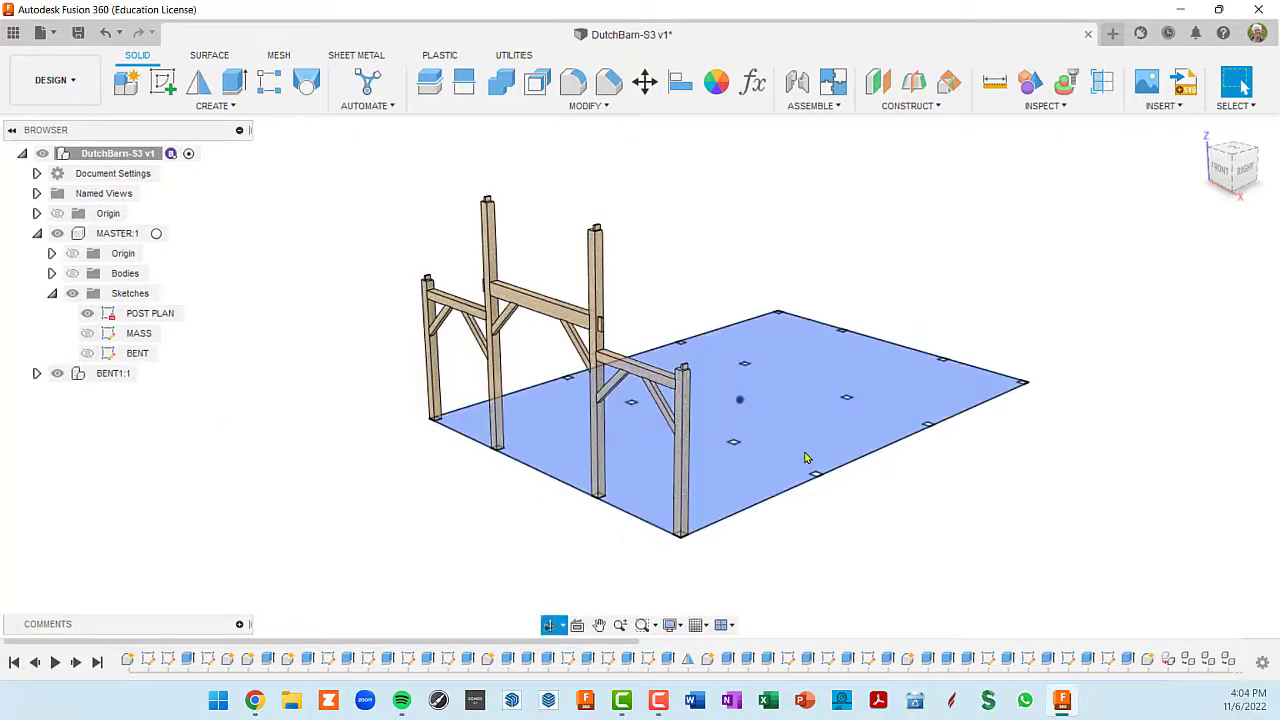
shift+middle_drag(809, 457, 691, 426)
scroll(793, 457, up, 3)
scroll(764, 481, down, 5)
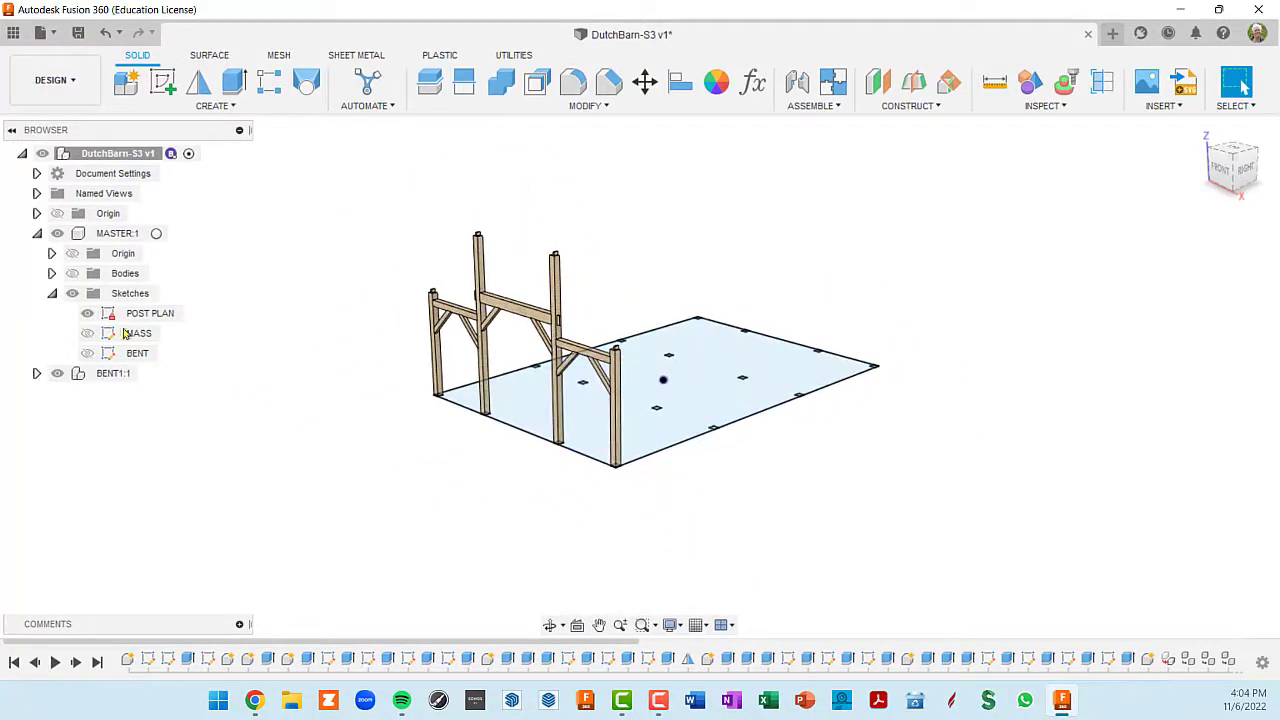
click(37, 235)
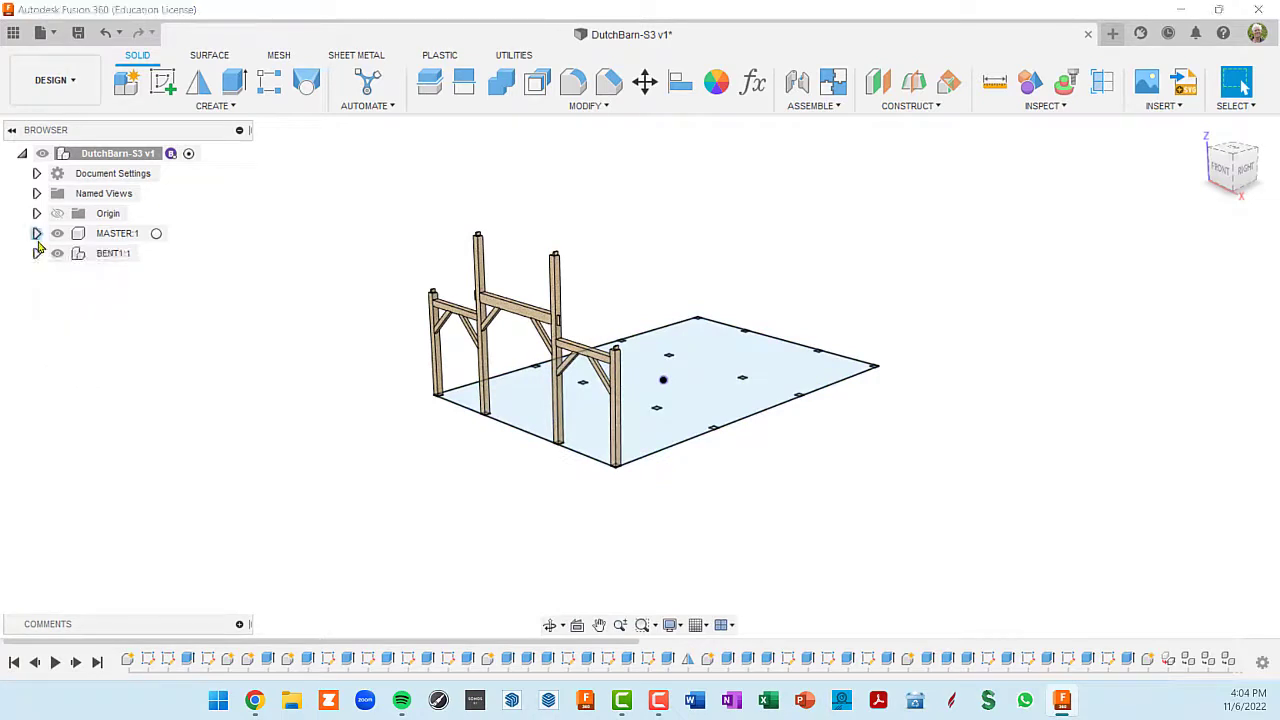
click(110, 254)
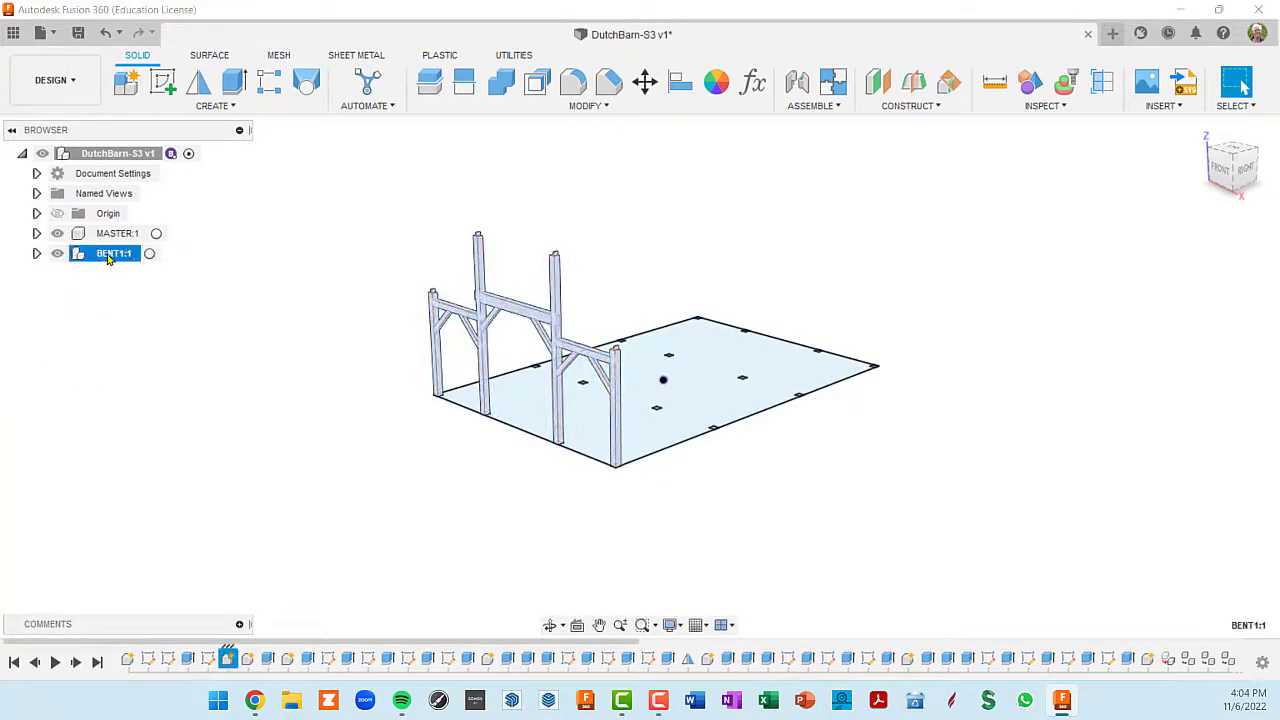
right_click(110, 258)
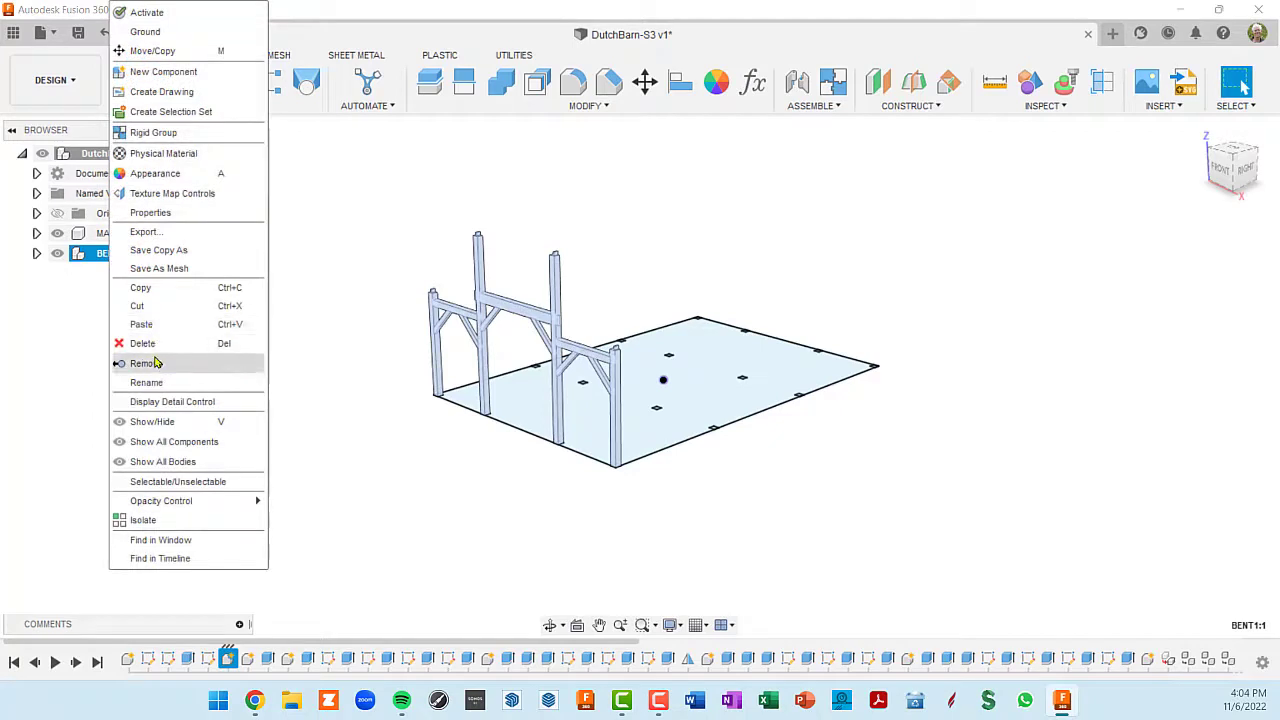
click(143, 288)
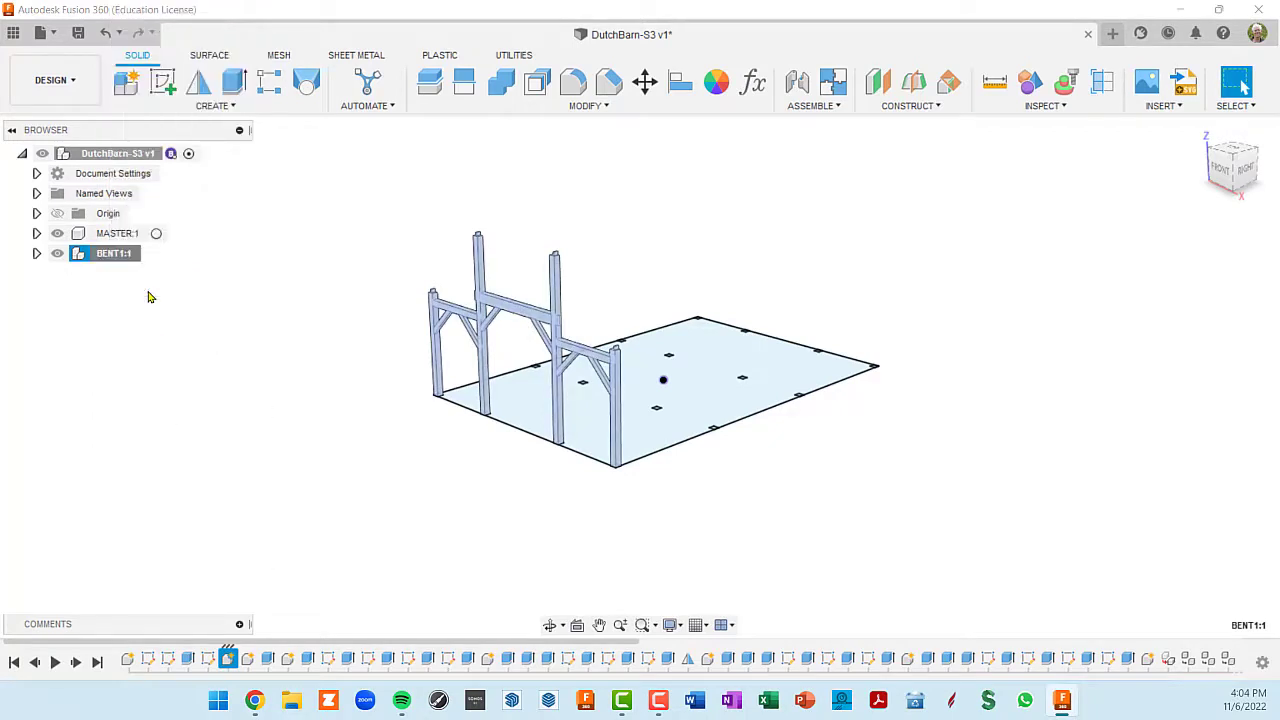
right_click(128, 157)
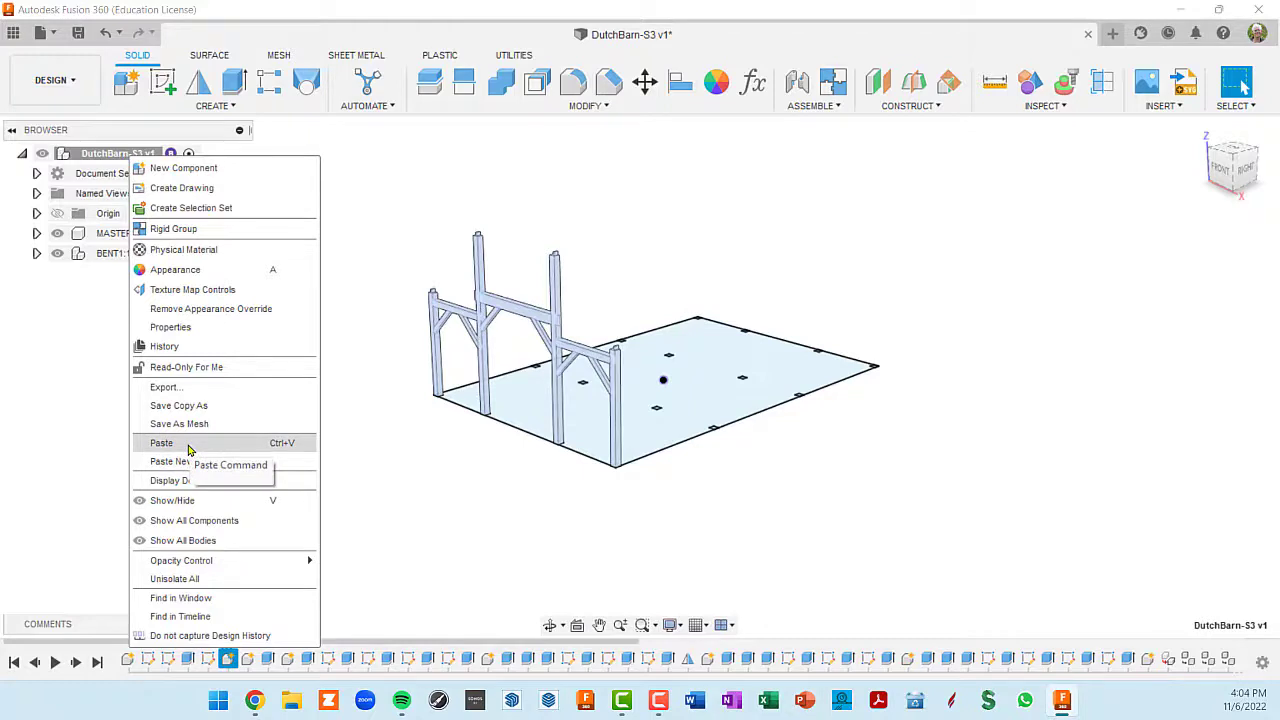
scroll(623, 363, up, 10)
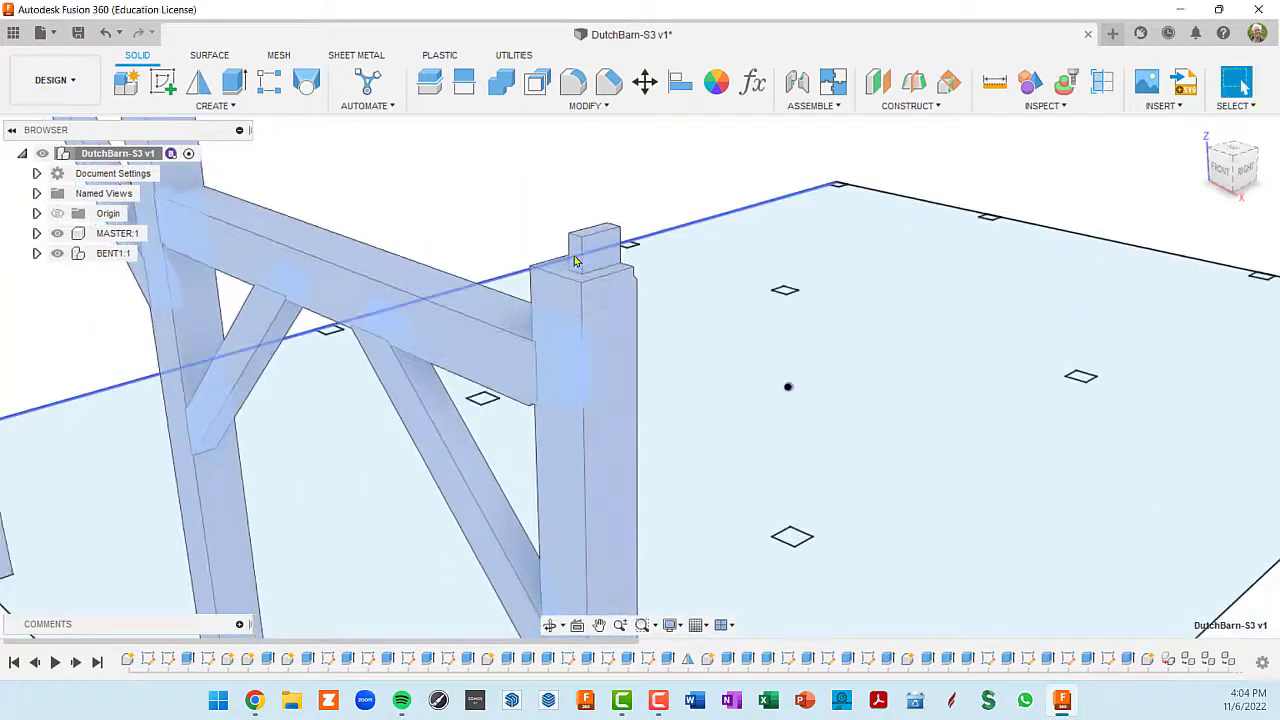
scroll(575, 261, up, 3)
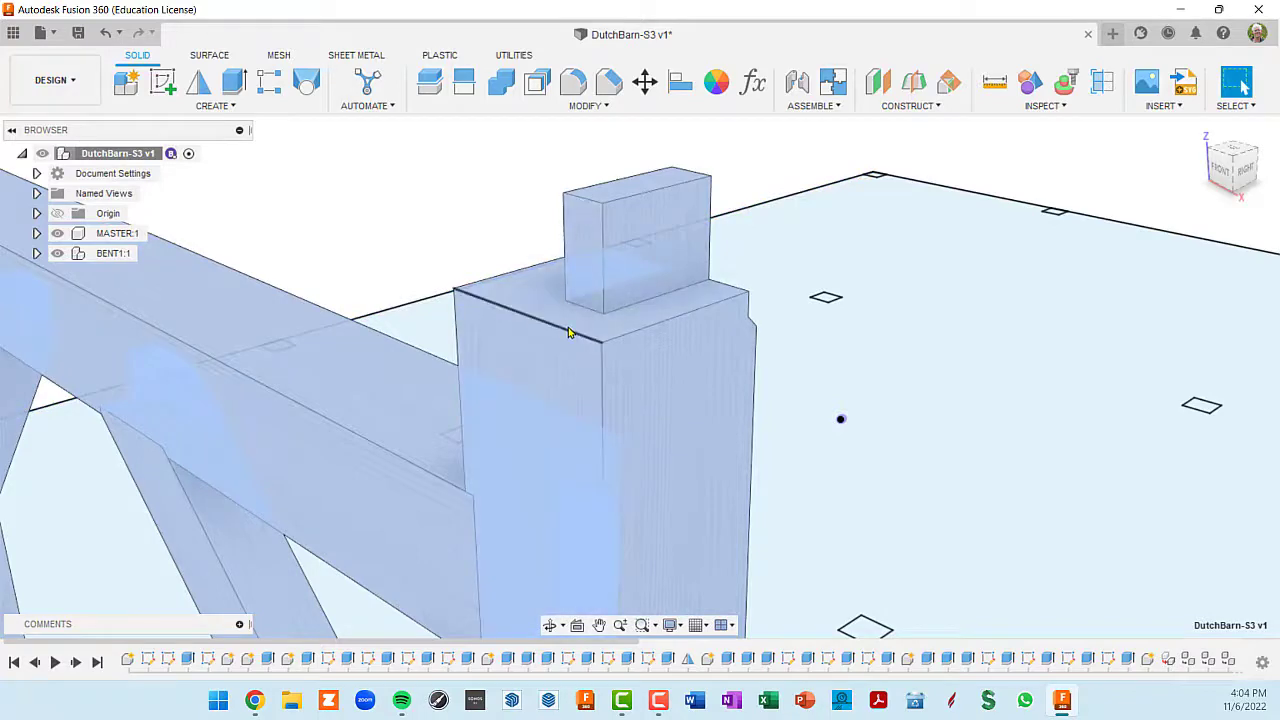
scroll(560, 340, down, 8)
middle_drag(586, 350, 694, 286)
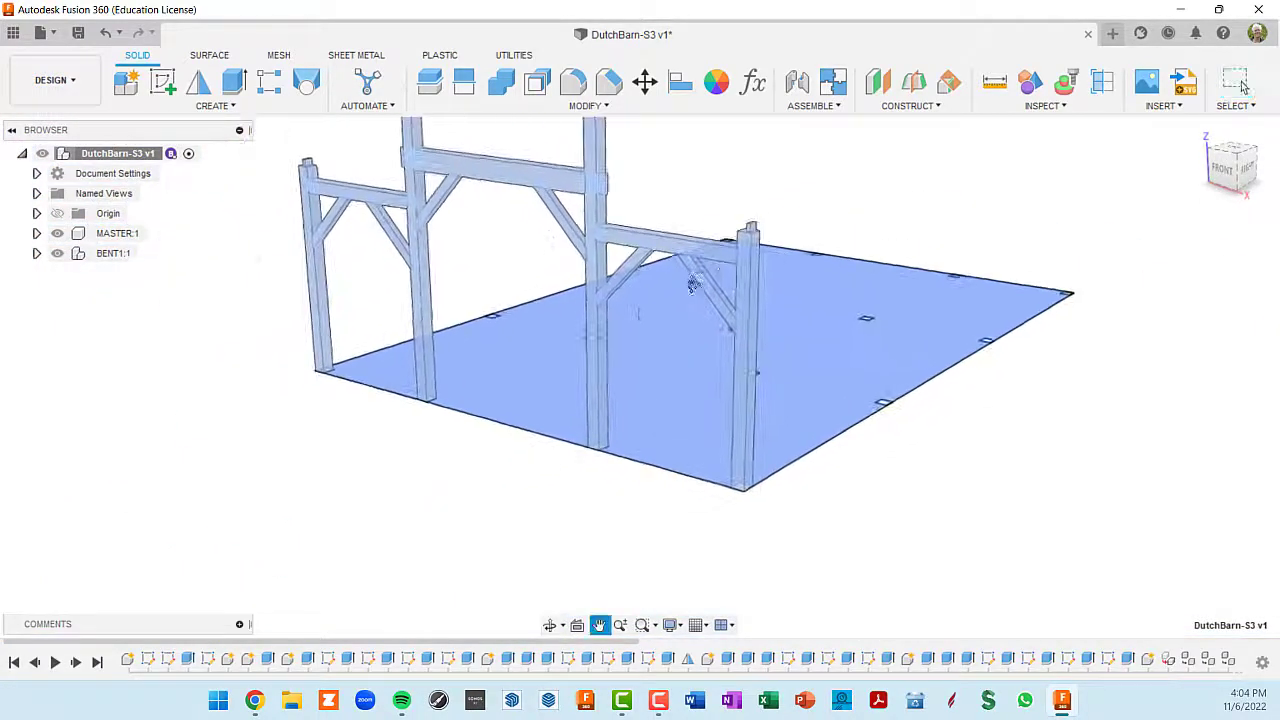
shift+middle_drag(514, 334, 497, 330)
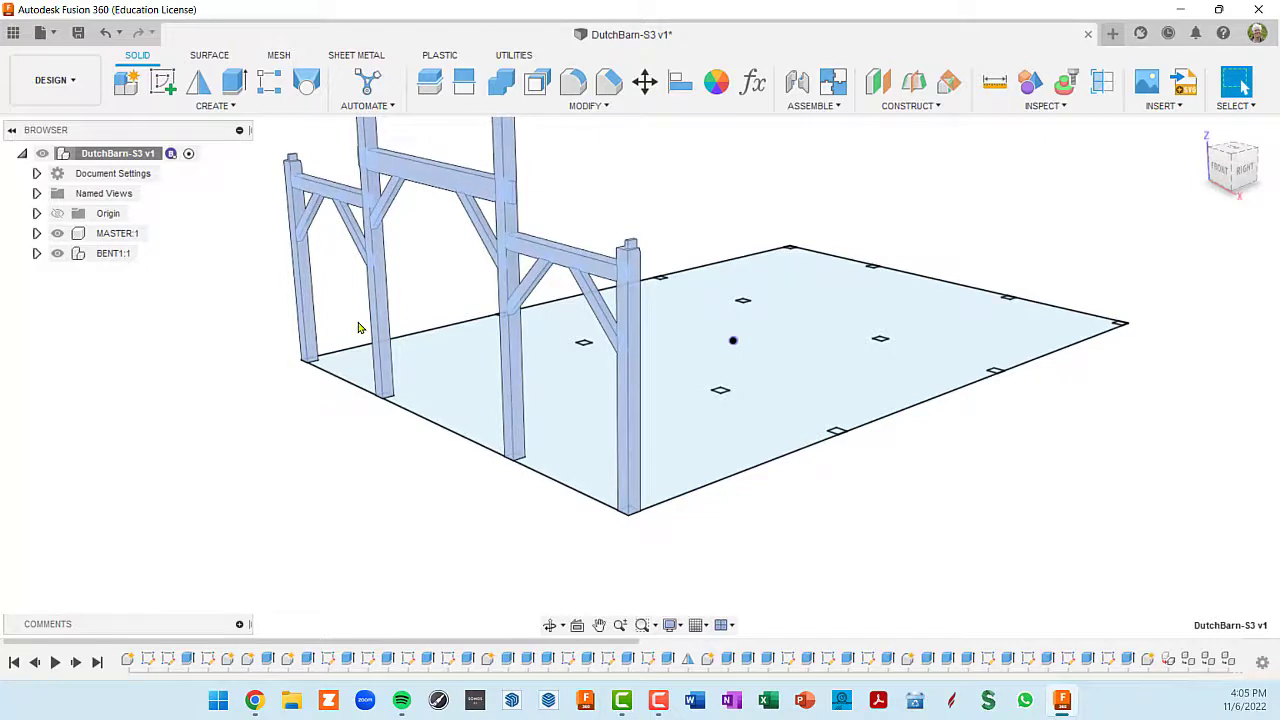
scroll(360, 328, down, 3)
middle_drag(370, 333, 401, 357)
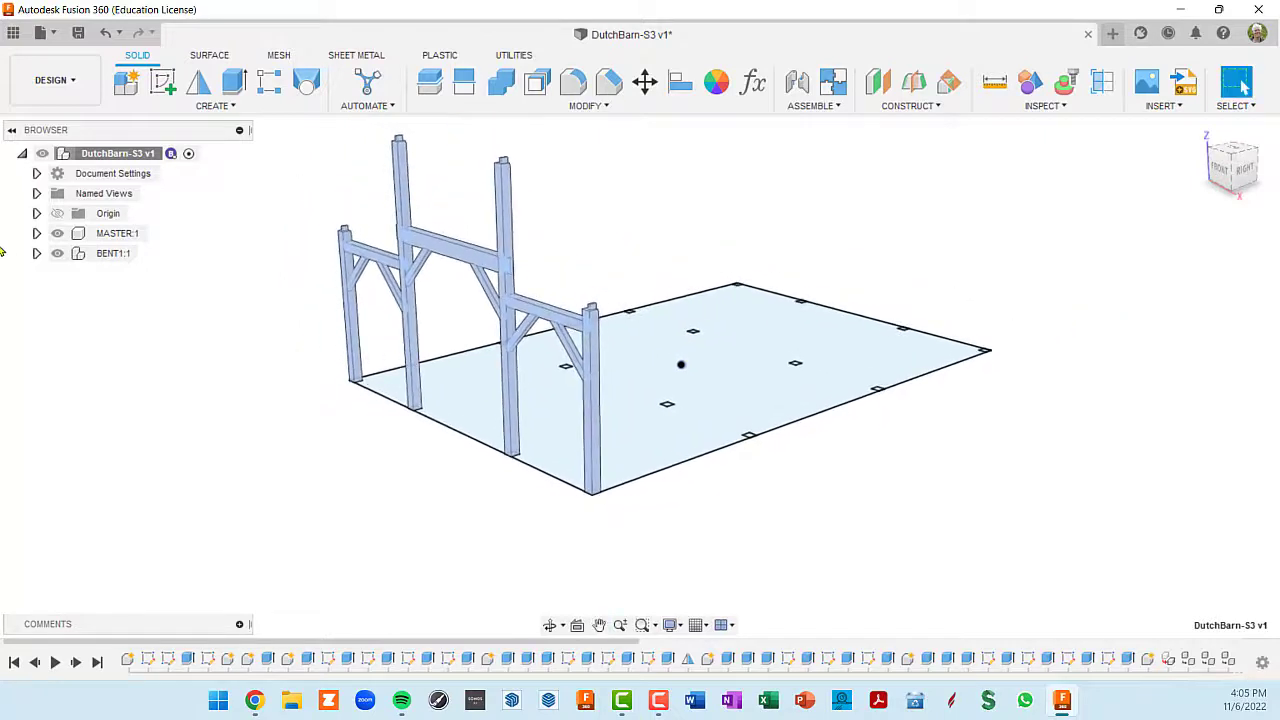
- Copy the BENT1 component and paste it into the top-level DutchBarn-S3 assembly as a new, independent component with Paste New
right_click(99, 256)
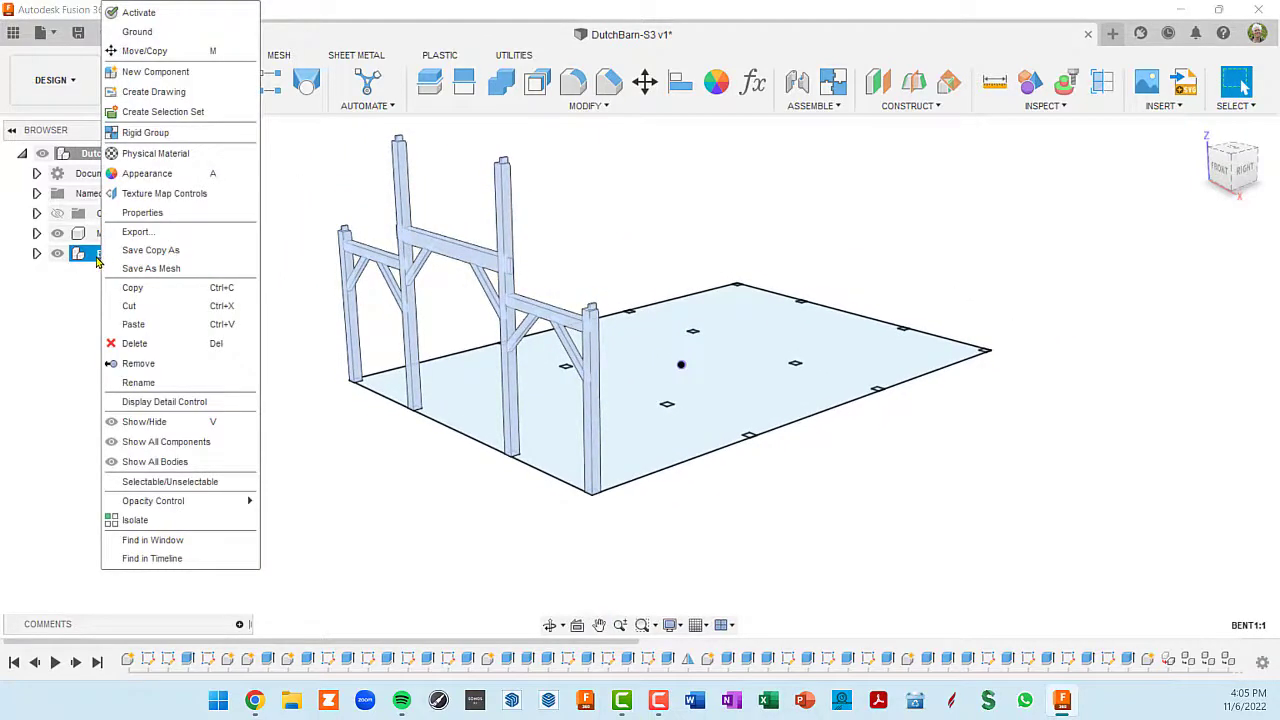
click(146, 290)
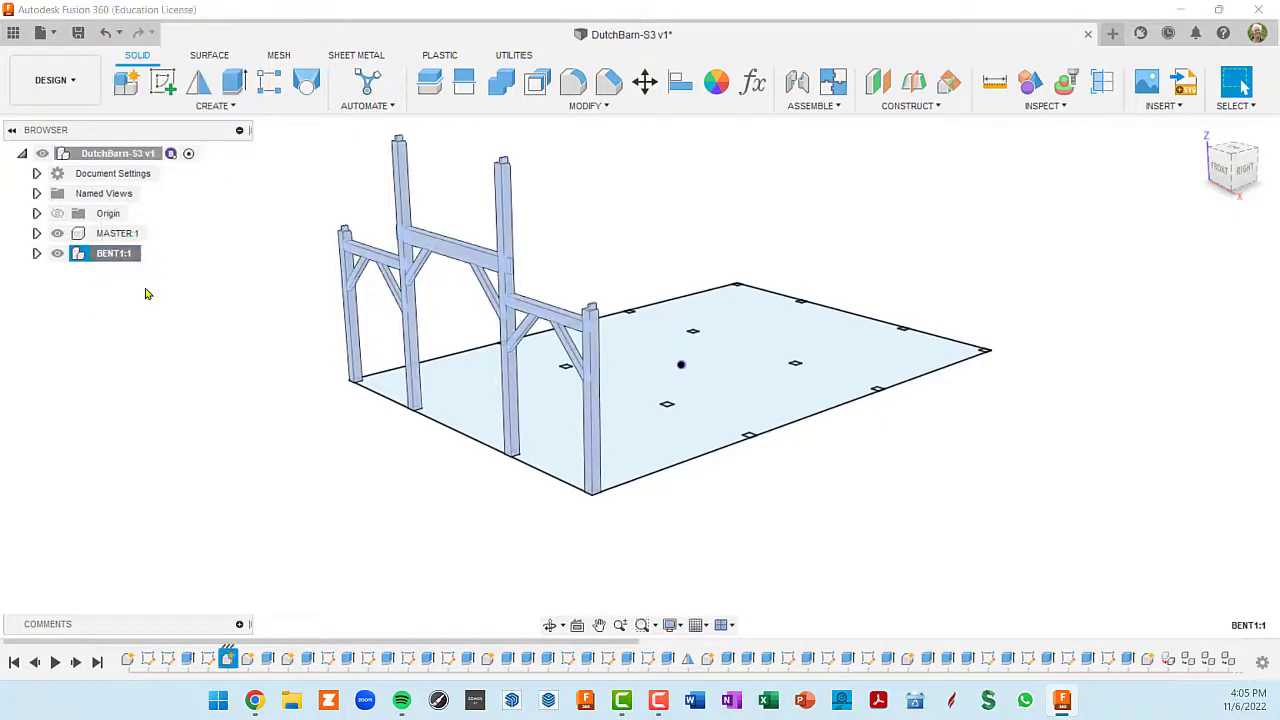
right_click(123, 158)
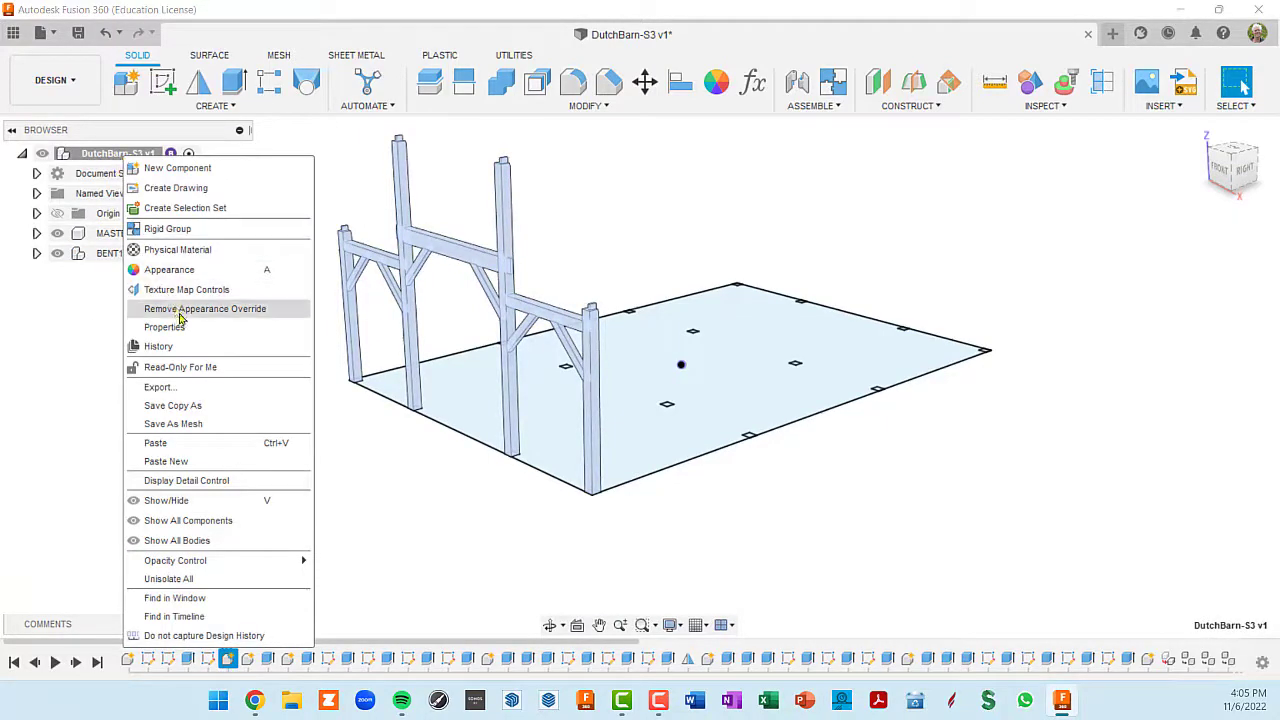
click(166, 461)
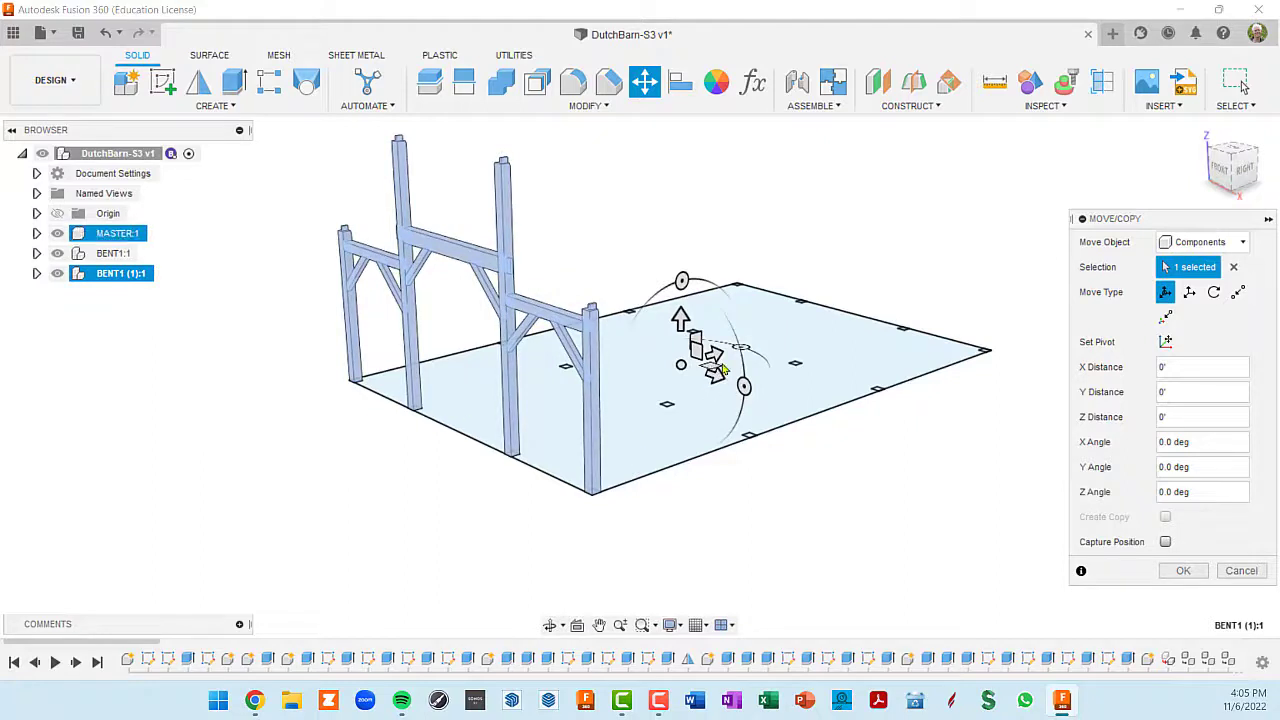
- Move the pasted bent about 8'-5 51/64" in the Y direction, away from the original bent
drag(714, 355, 766, 360)
scroll(746, 447, up, 5)
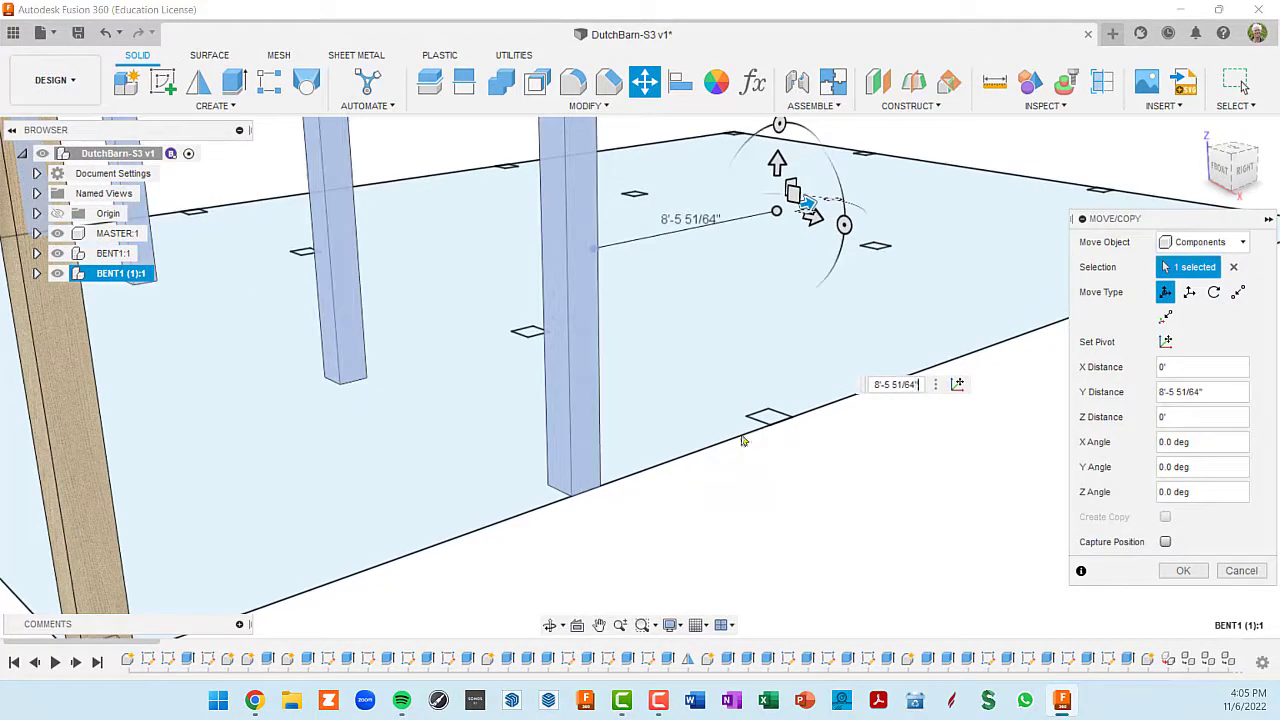
scroll(770, 438, down, 4)
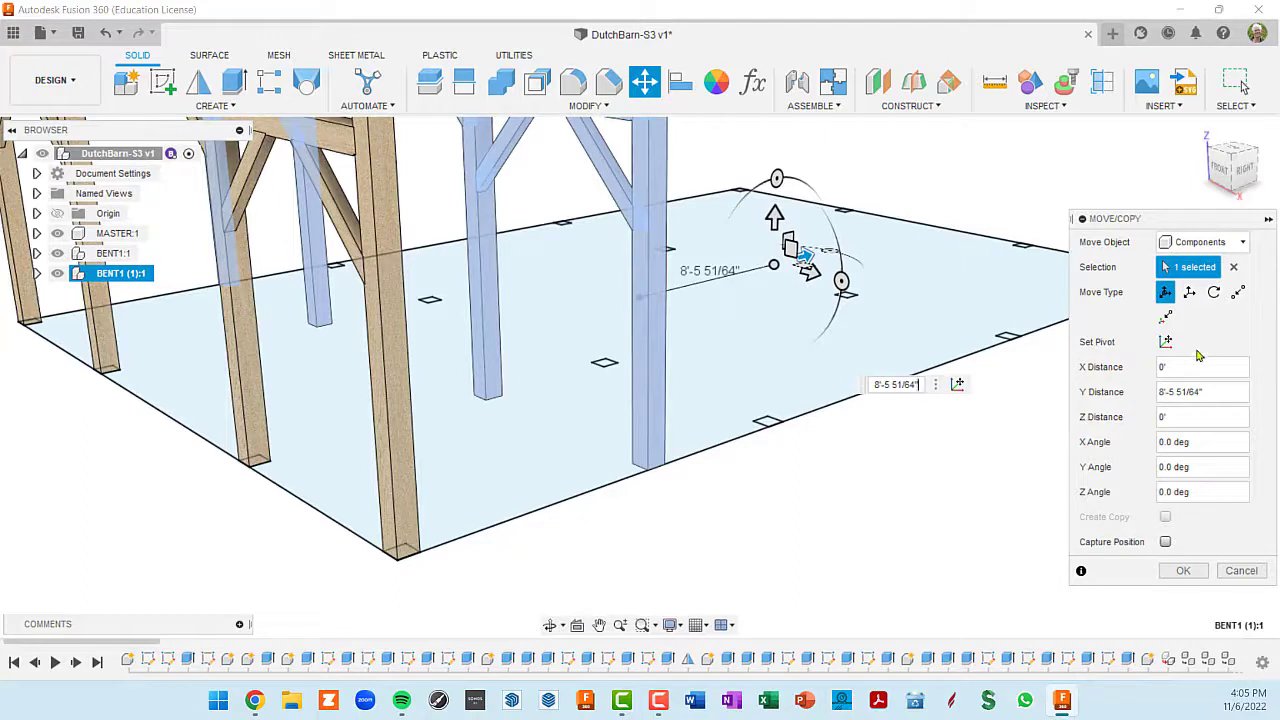
- Move the pasted bent point to point, from its outer post's bottom corner to the matching corner of the second post footprint in the plan
click(1238, 292)
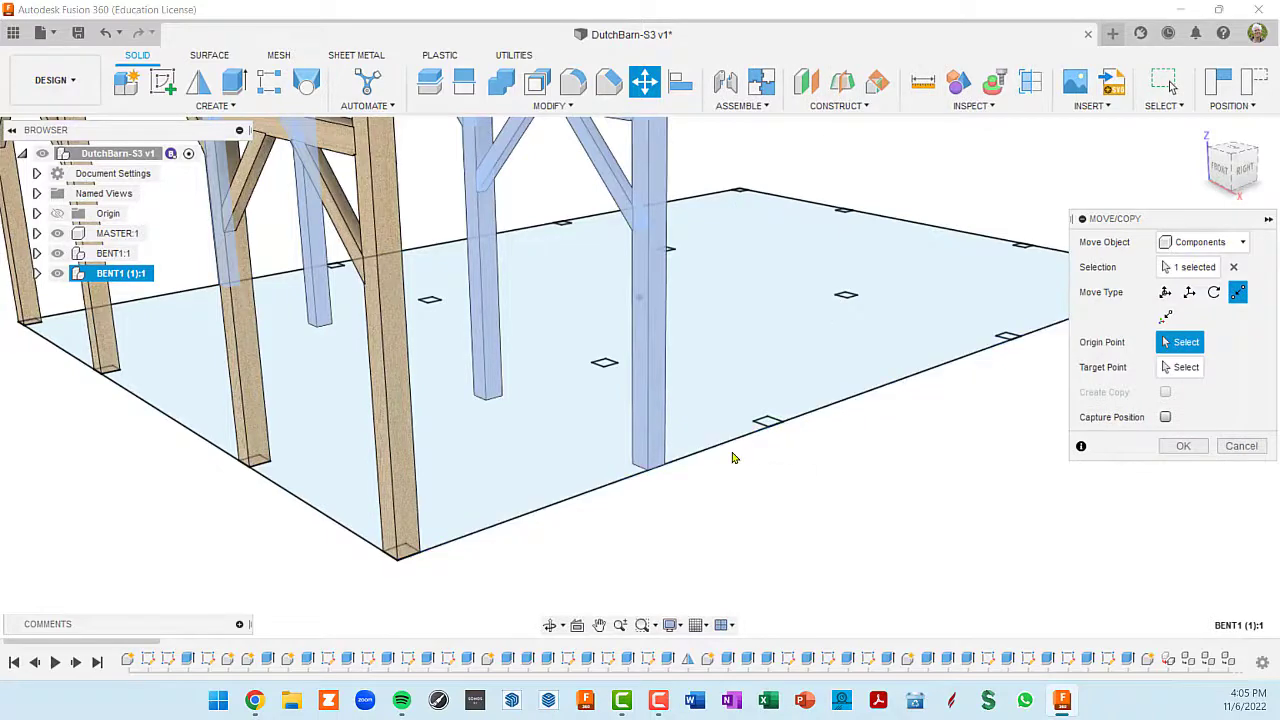
shift+middle_drag(740, 452, 675, 483)
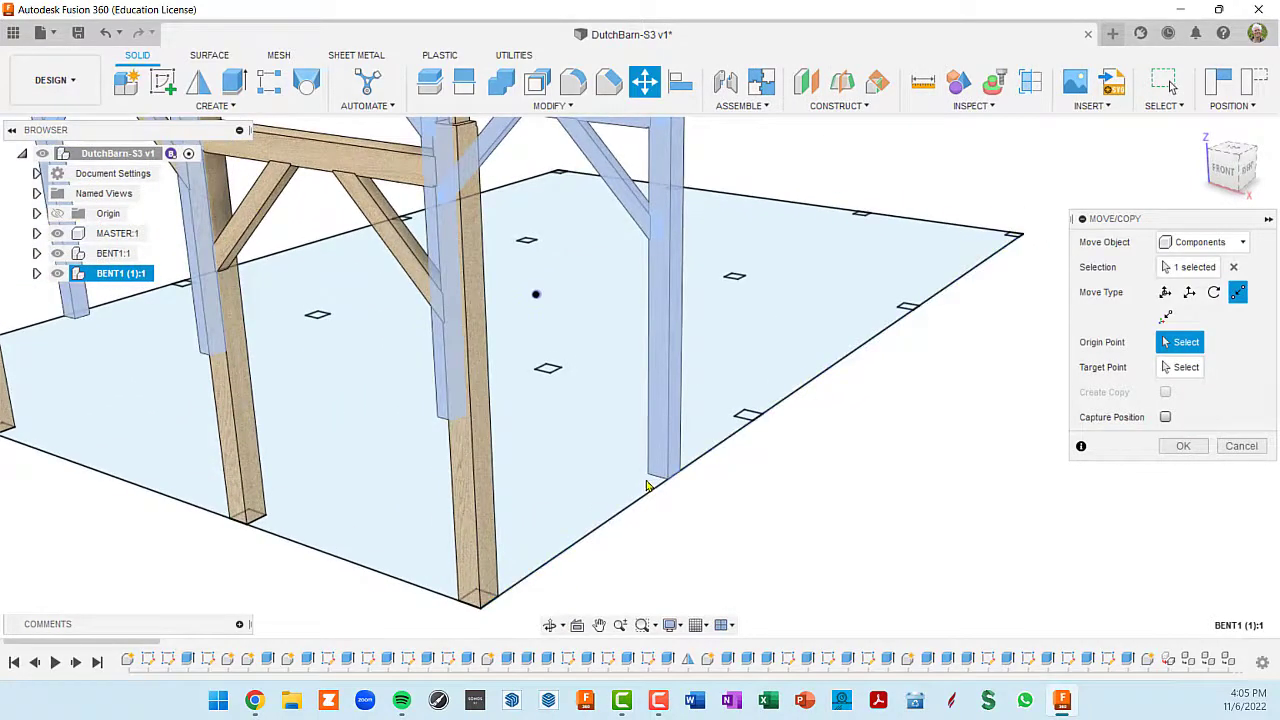
scroll(652, 480, up, 3)
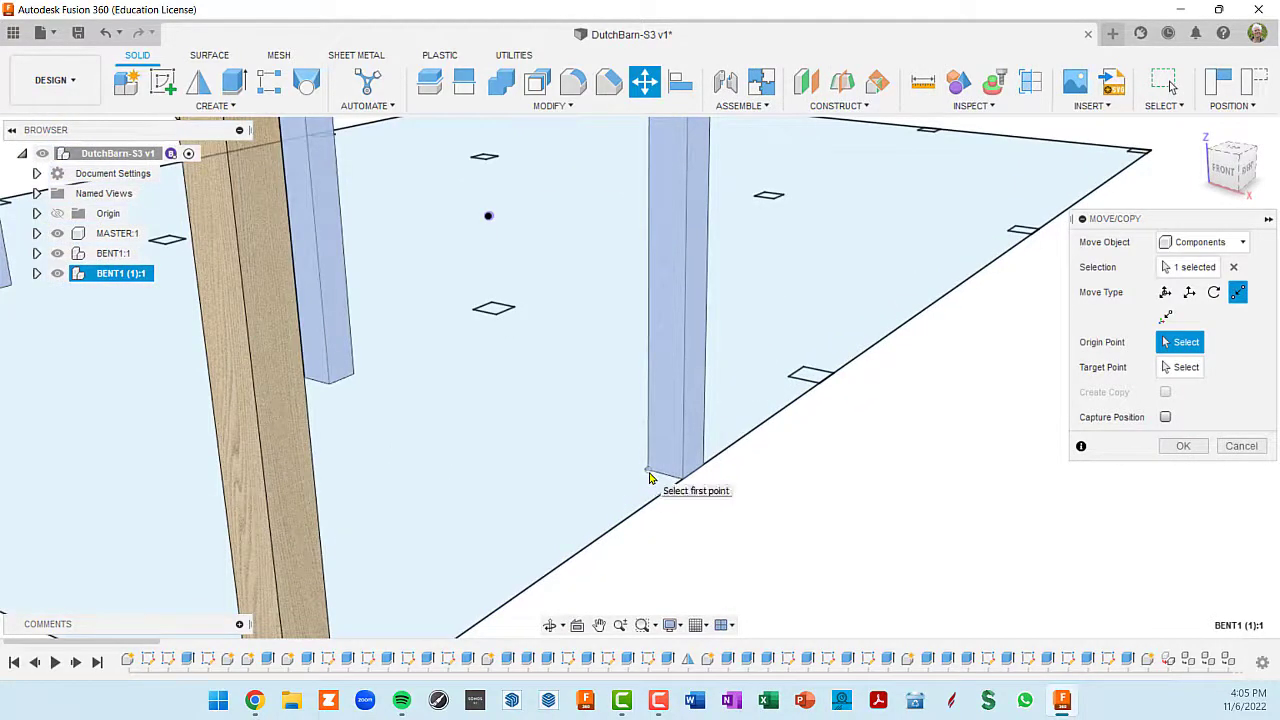
click(649, 477)
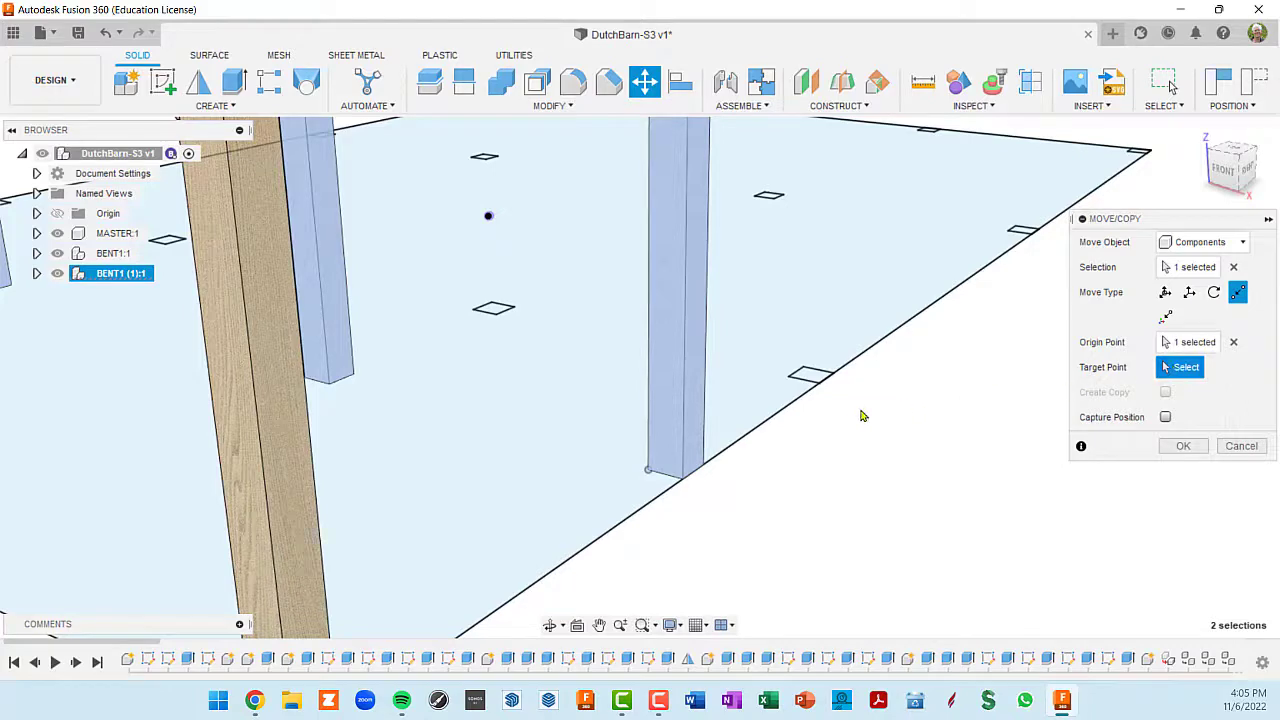
click(790, 379)
scroll(838, 470, down, 10)
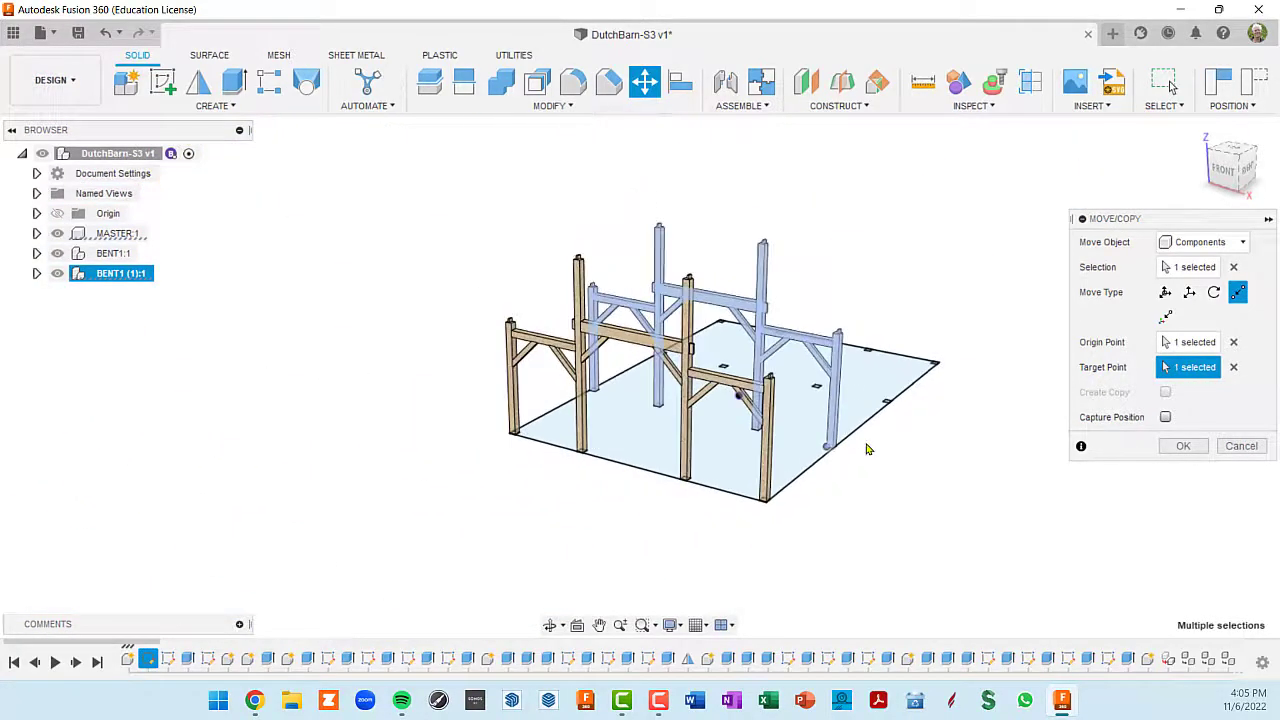
shift+middle_drag(870, 455, 823, 449)
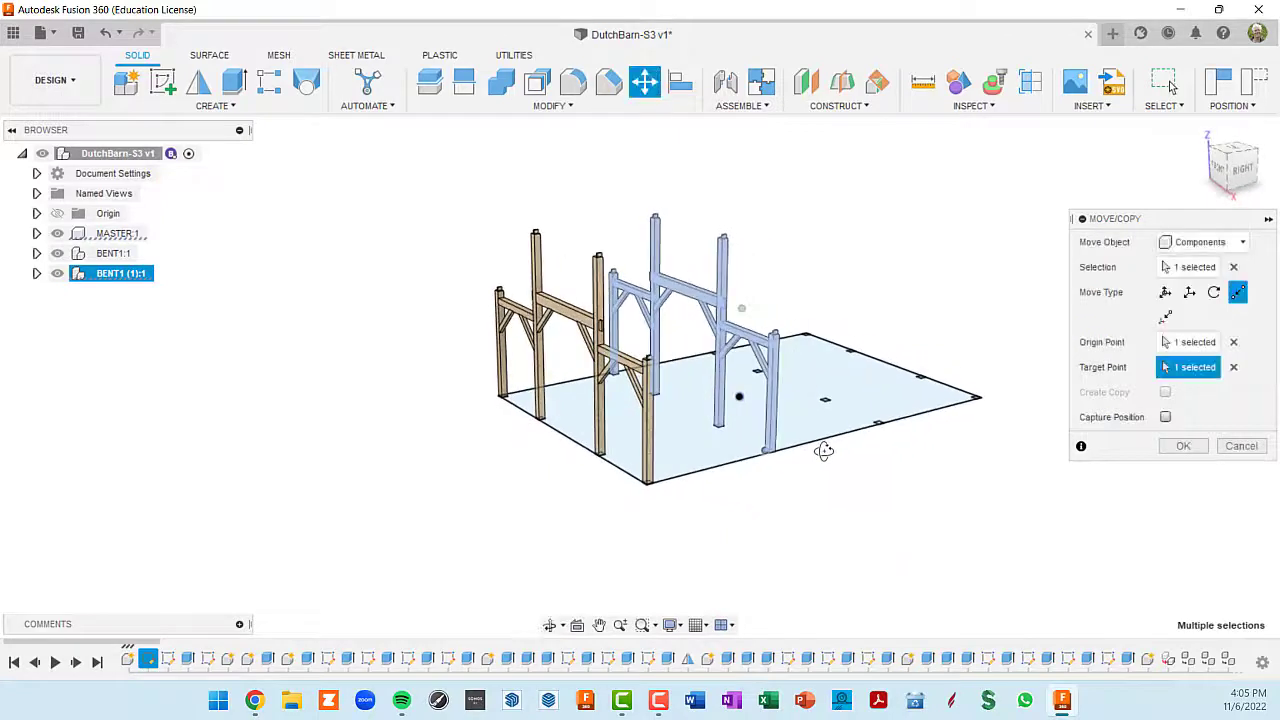
click(1190, 449)
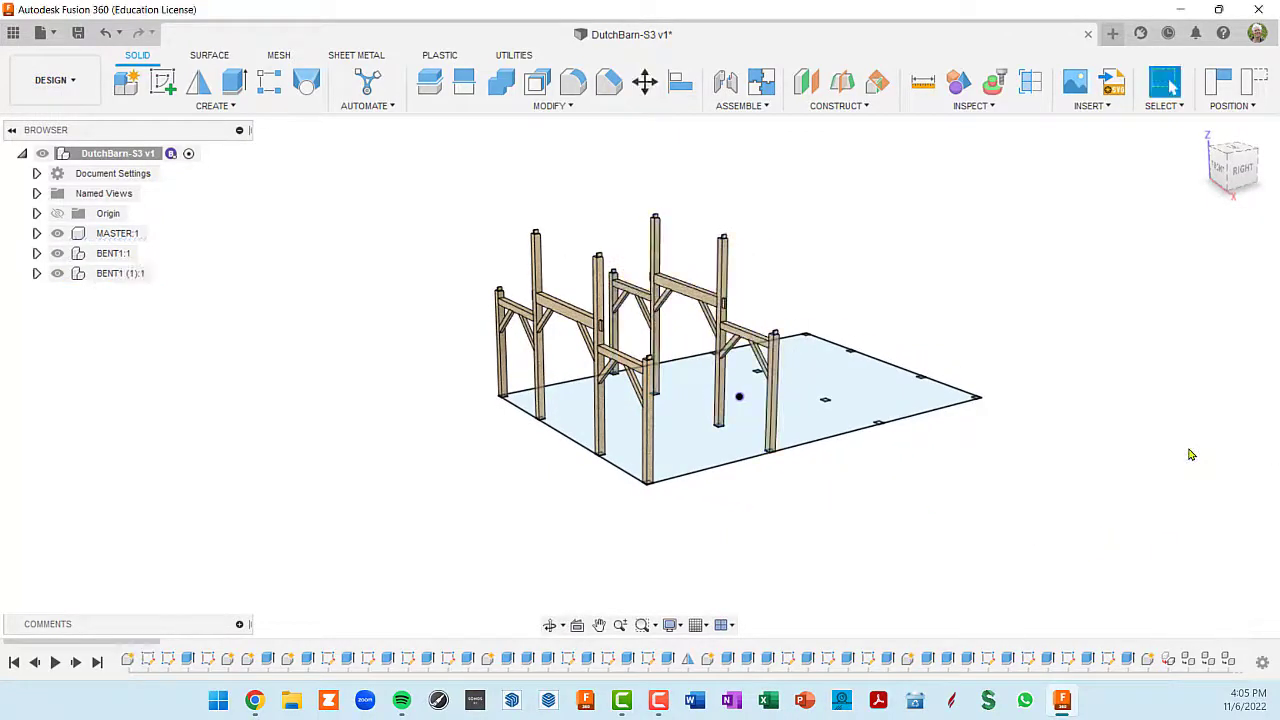
- Rename the pasted bent component BENT1 (1) as BENT2
click(107, 277)
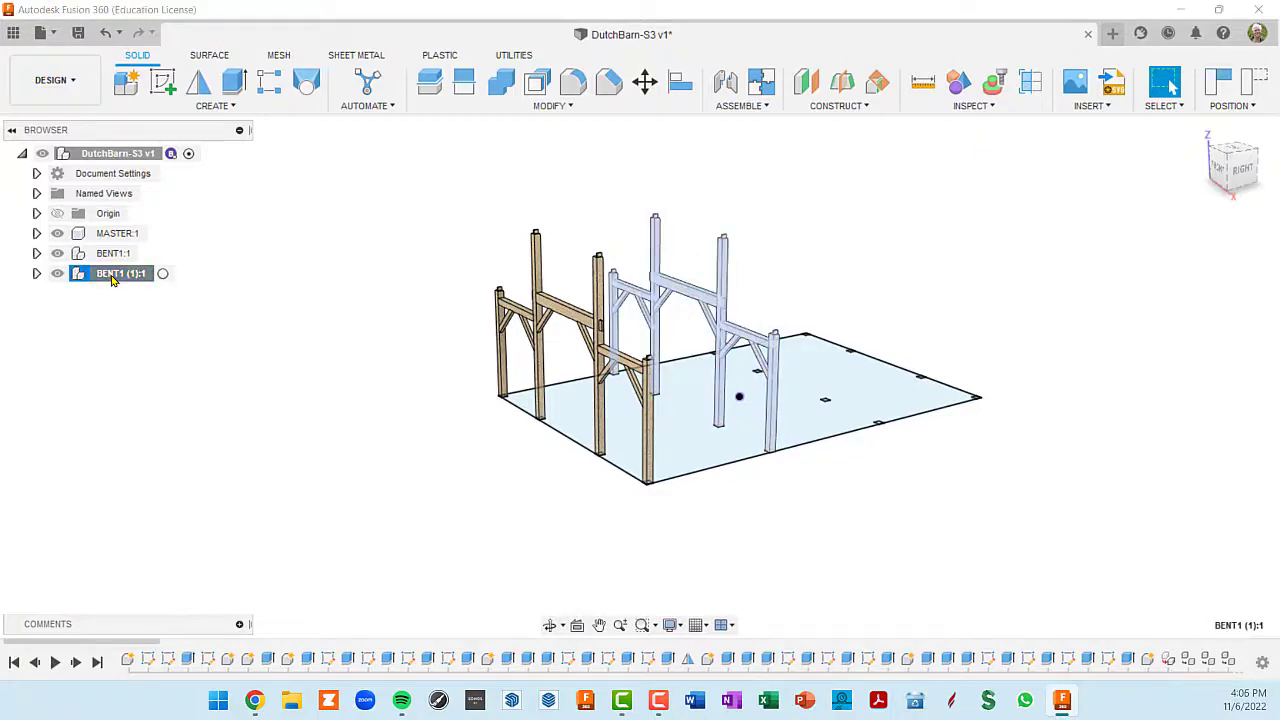
double_click(112, 278)
key(Home)
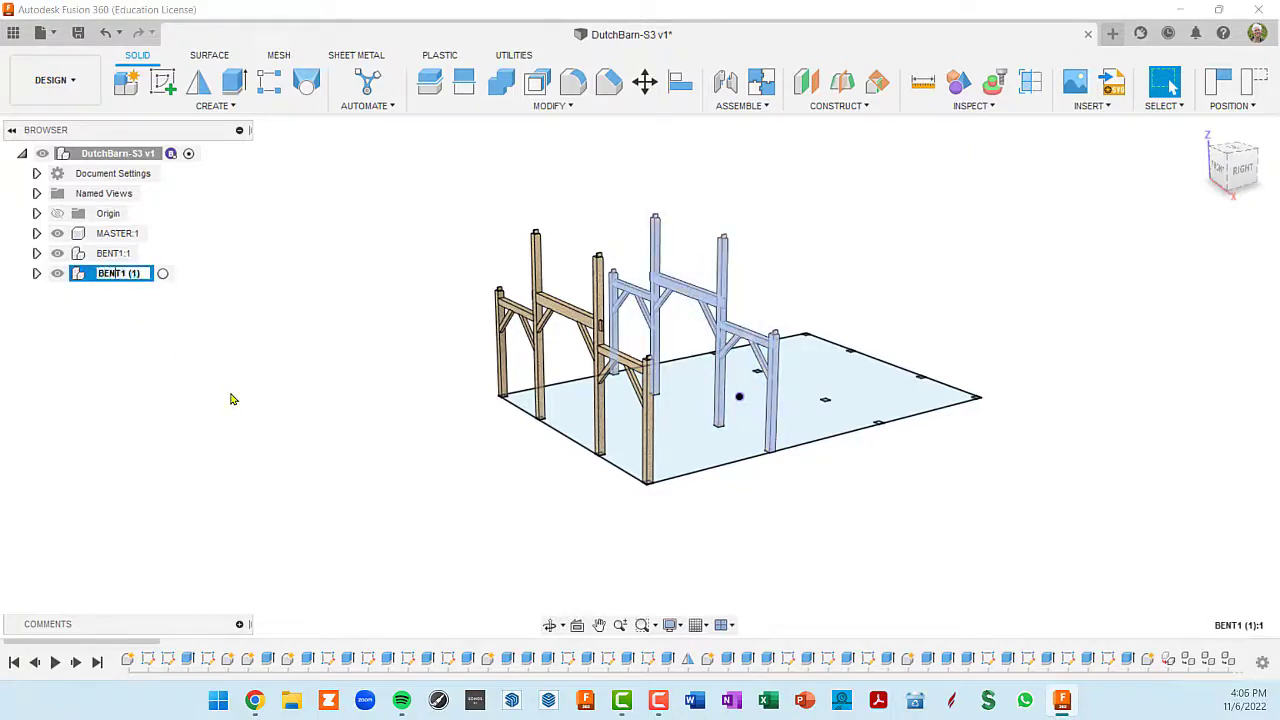
text(2)
key(Return)
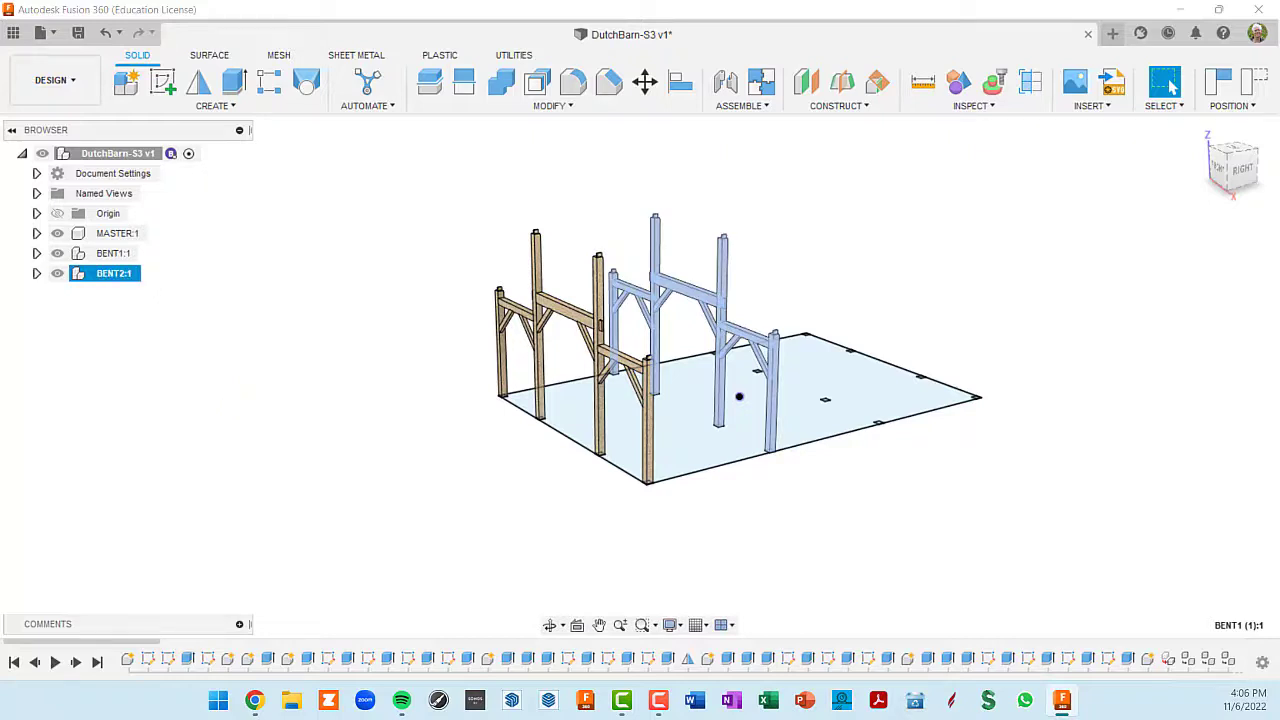
- Expand BENT2 and rename its component POST1A (1) as POST2A
click(37, 273)
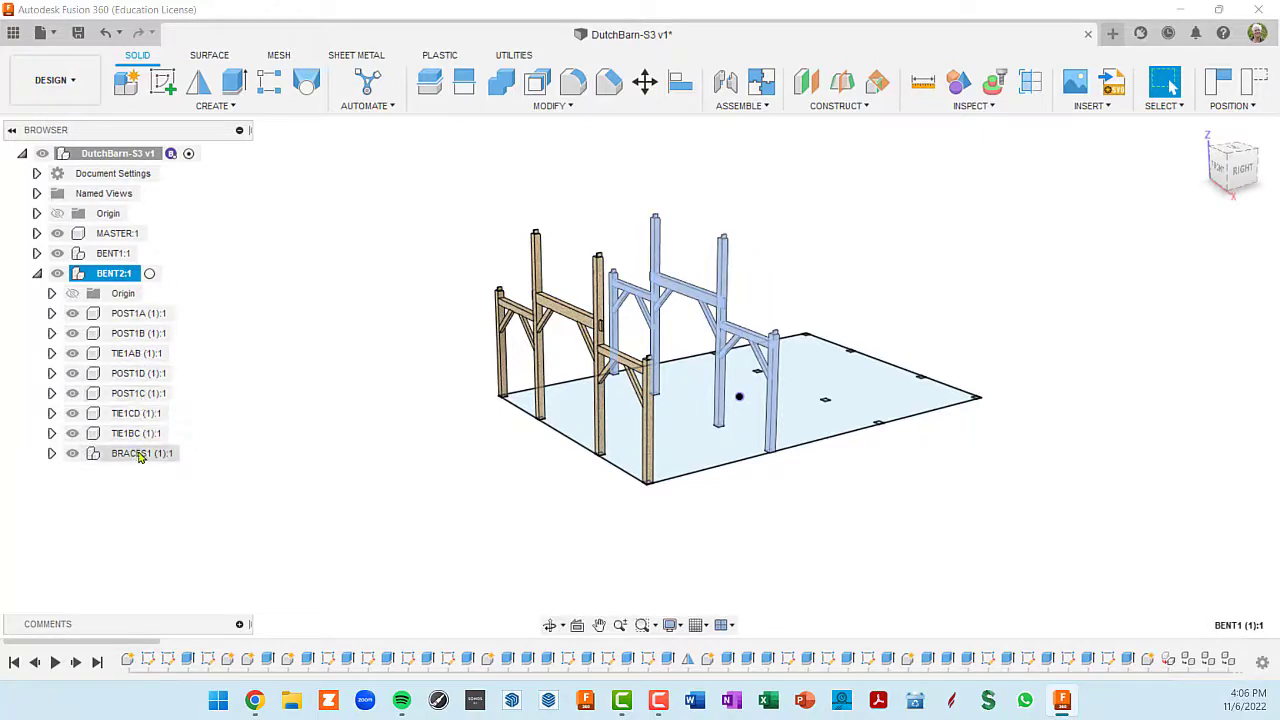
click(126, 320)
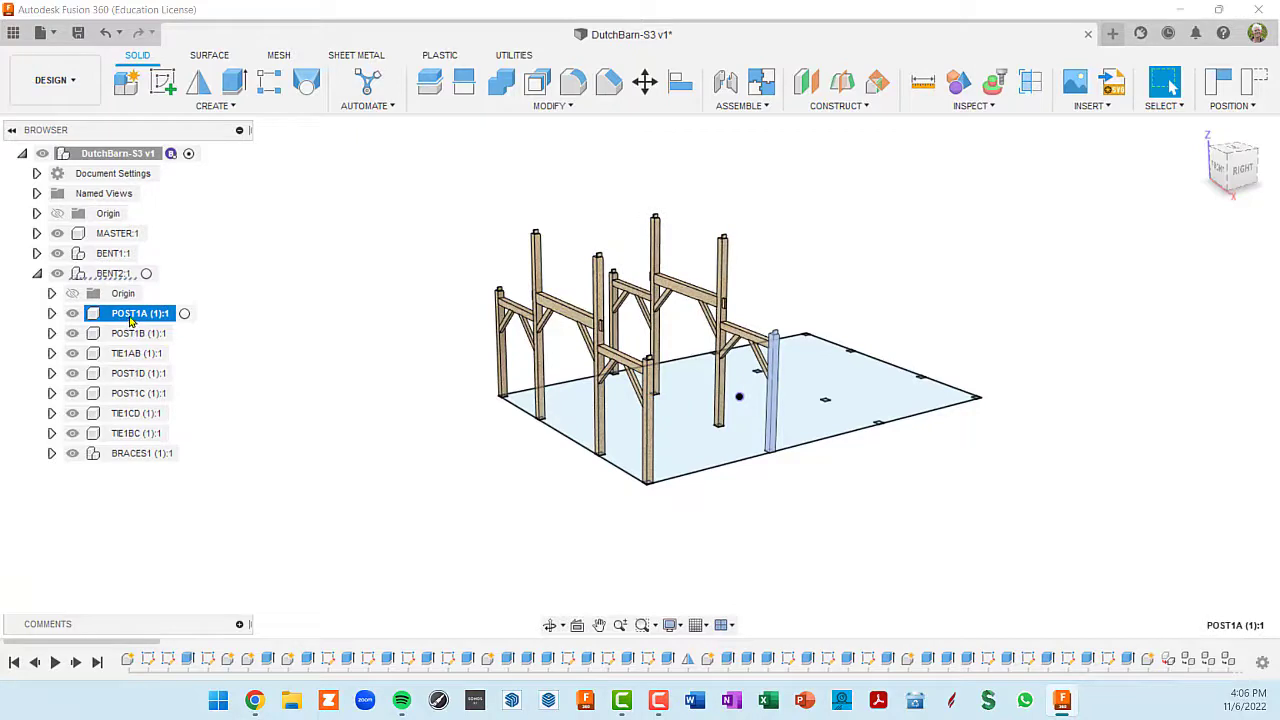
double_click(130, 316)
key(Home)
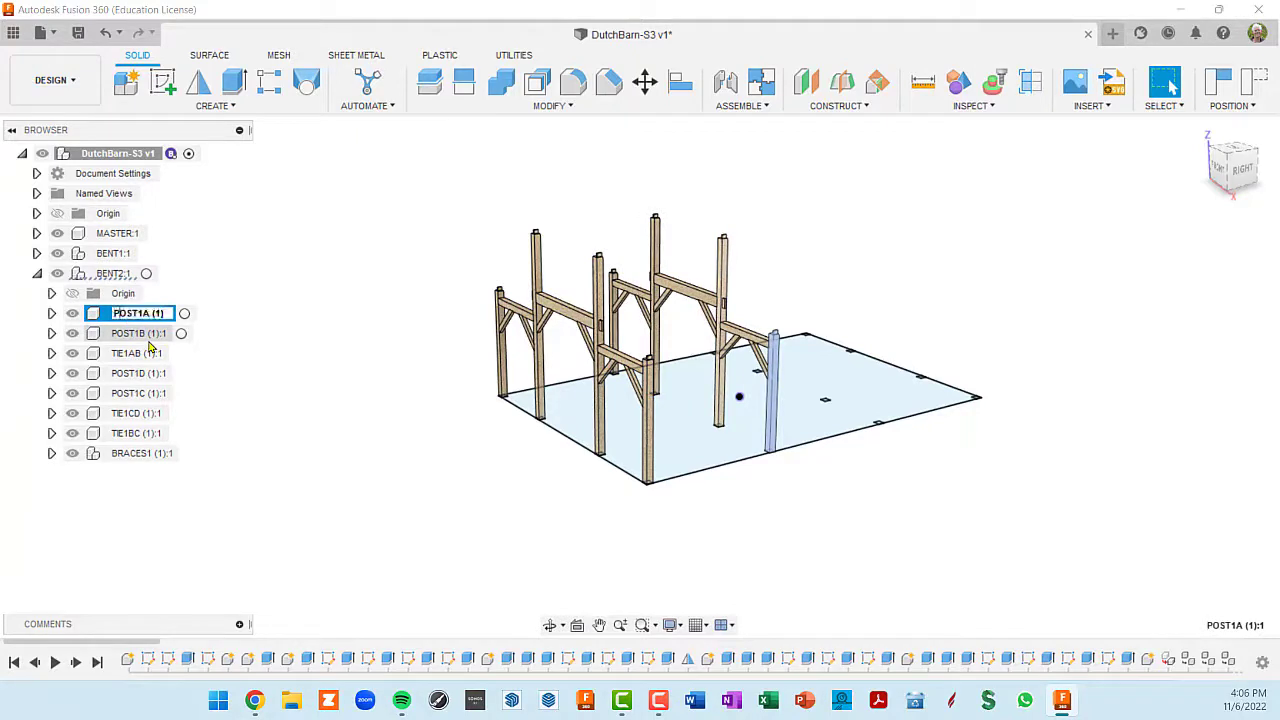
text(2)
key(Return)
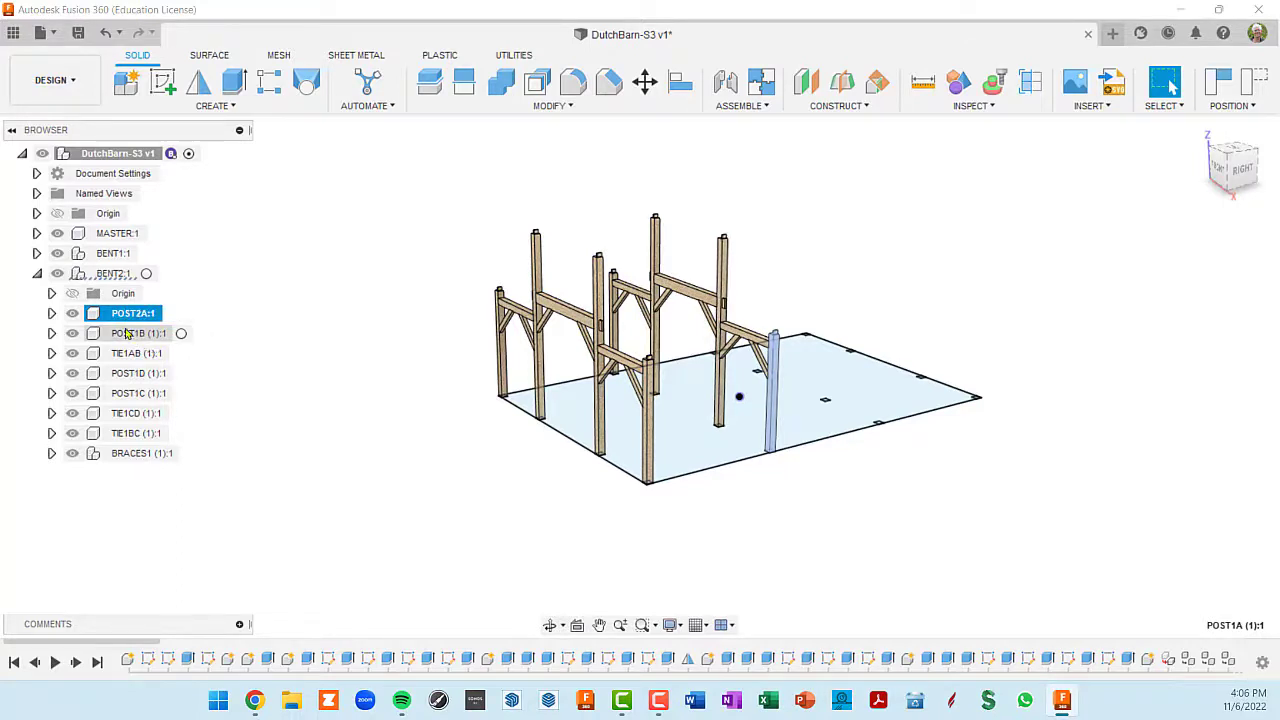
- Rename the component POST1B (1) in BENT2 as POST2B
click(131, 335)
double_click(133, 337)
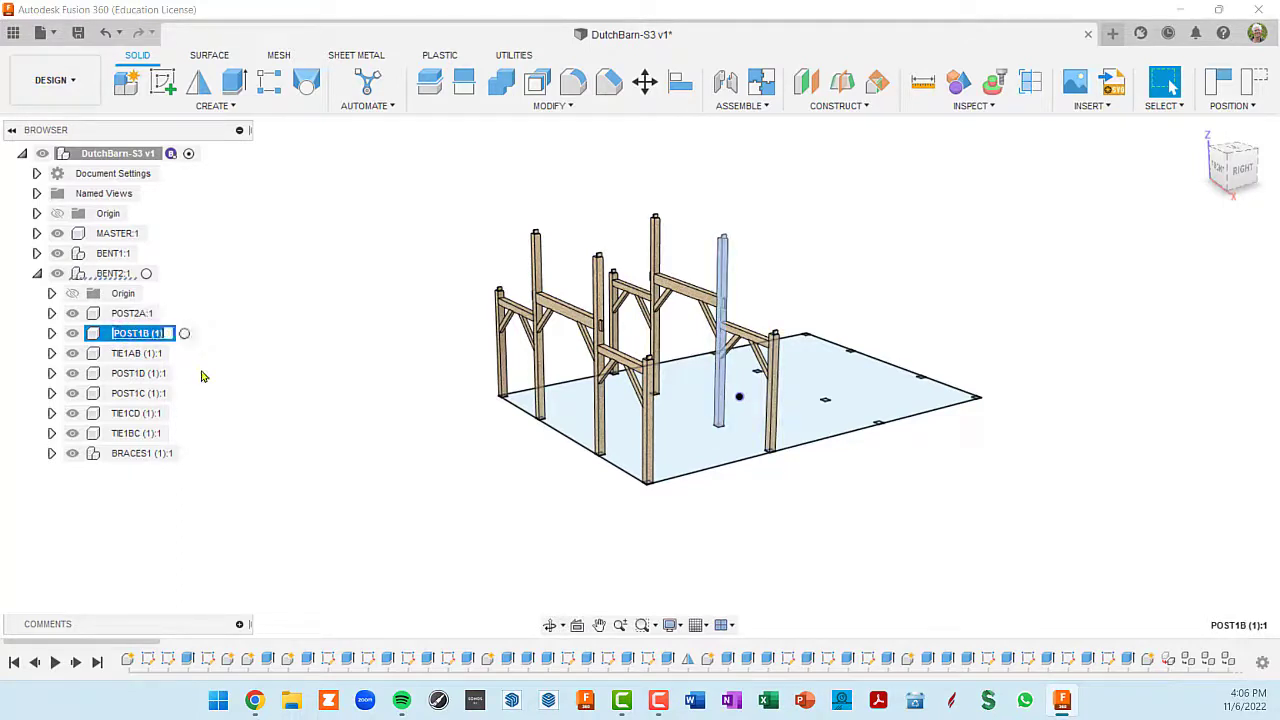
key(Home)
key(Delete)
text(2)
key(Return)
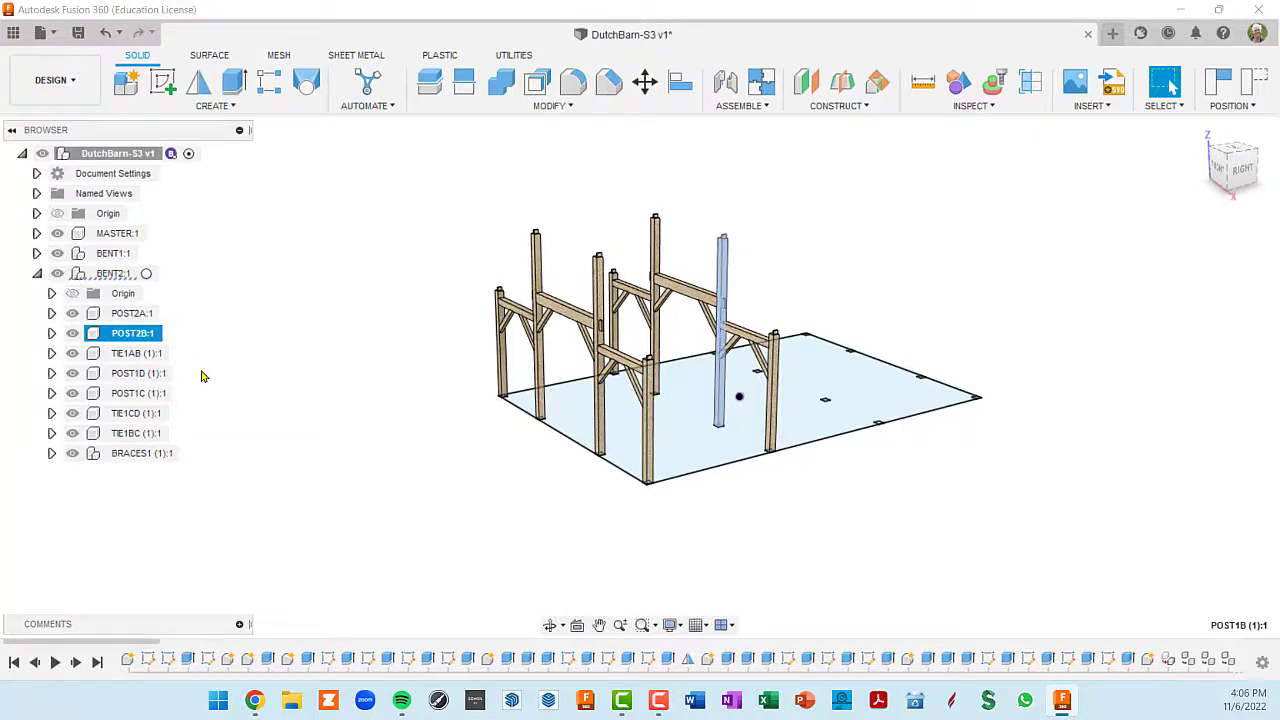
- Rename the tie beam component TIE1AB (1) in BENT2 as TIE2AB
click(127, 354)
click(140, 356)
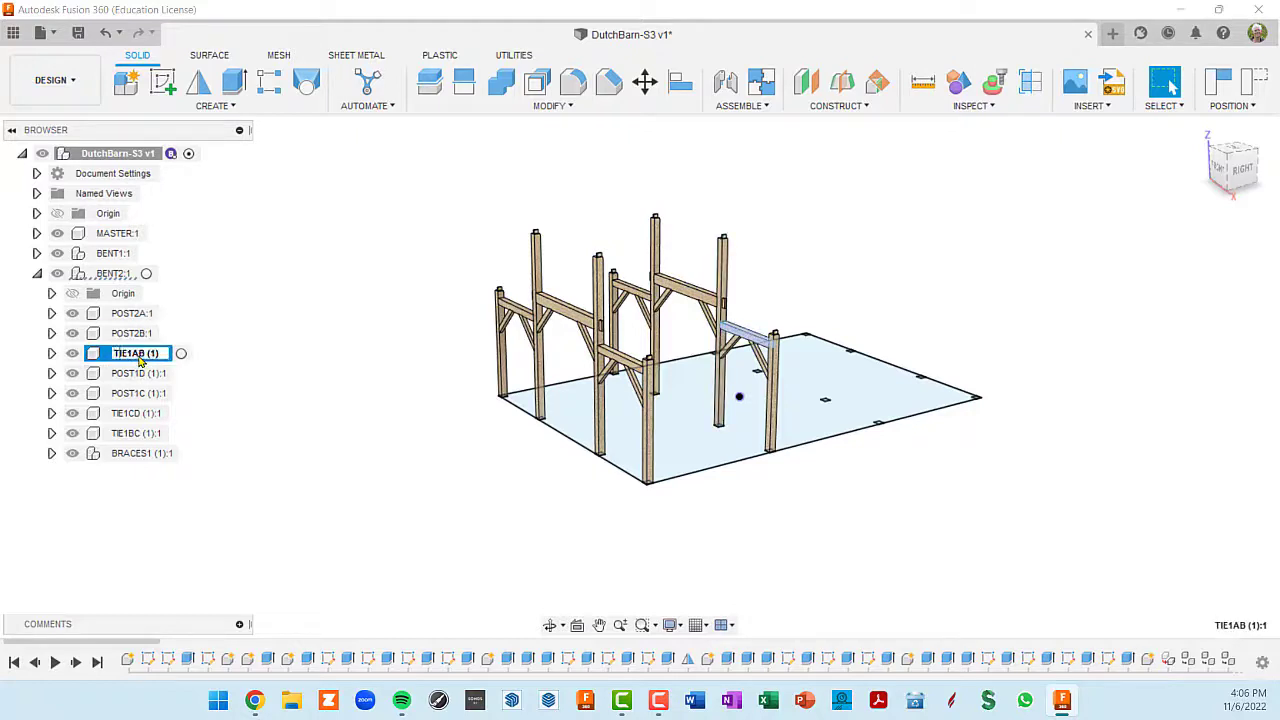
key(Delete)
text(2)
key(Return)
- Rename the post component POST1D (1) in BENT2 as POST2D
click(130, 376)
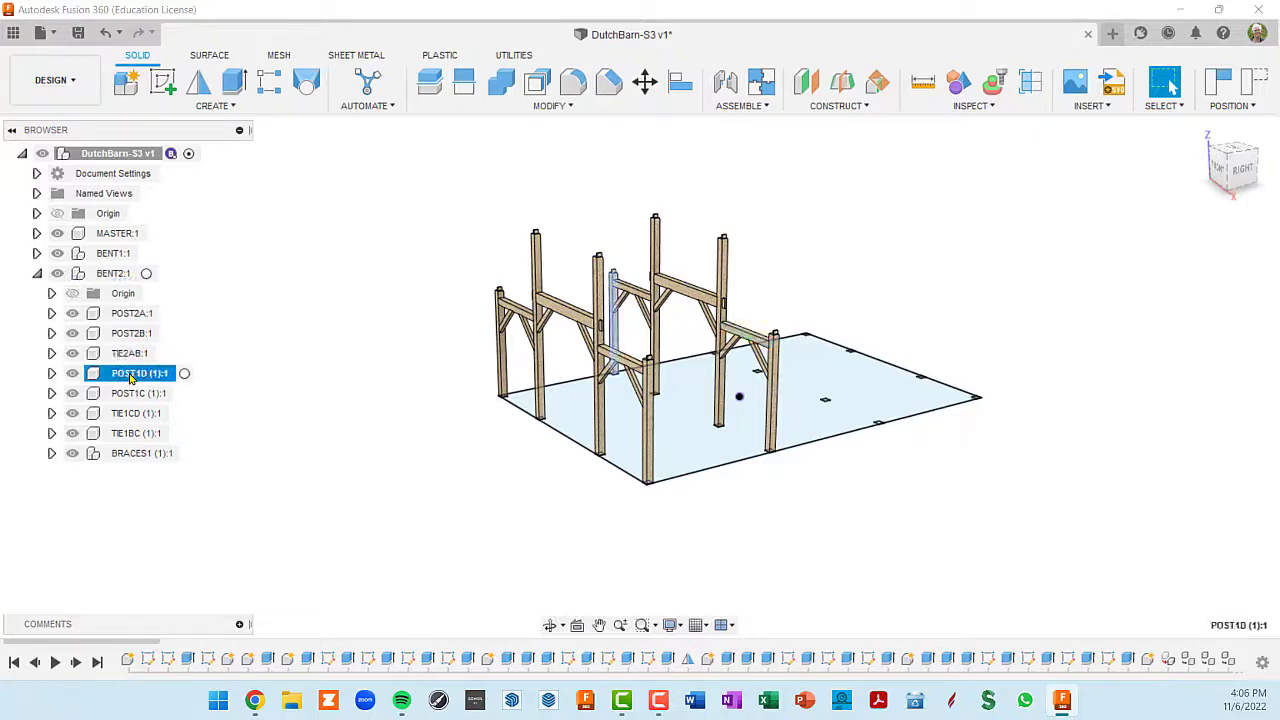
double_click(147, 376)
key(Home)
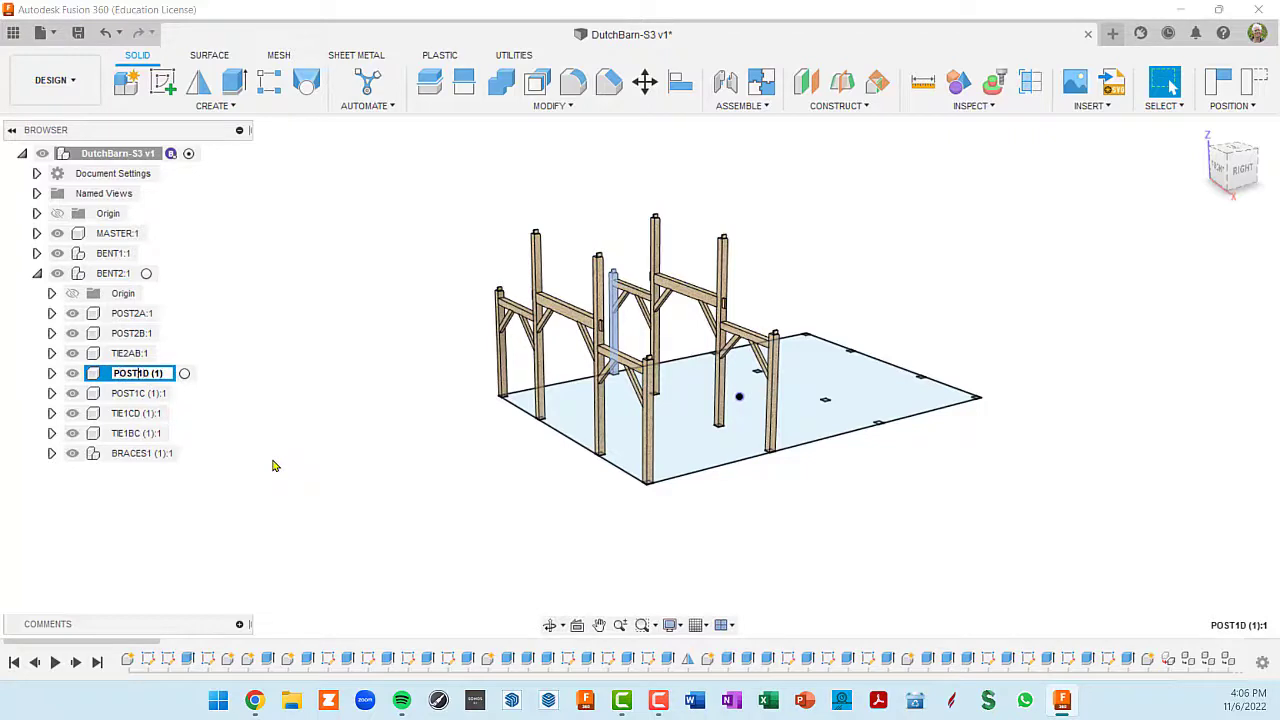
text(2)
key(Delete)
key(Return)
- Rename the post component POST1C (1) in BENT2 as POST2C
click(138, 395)
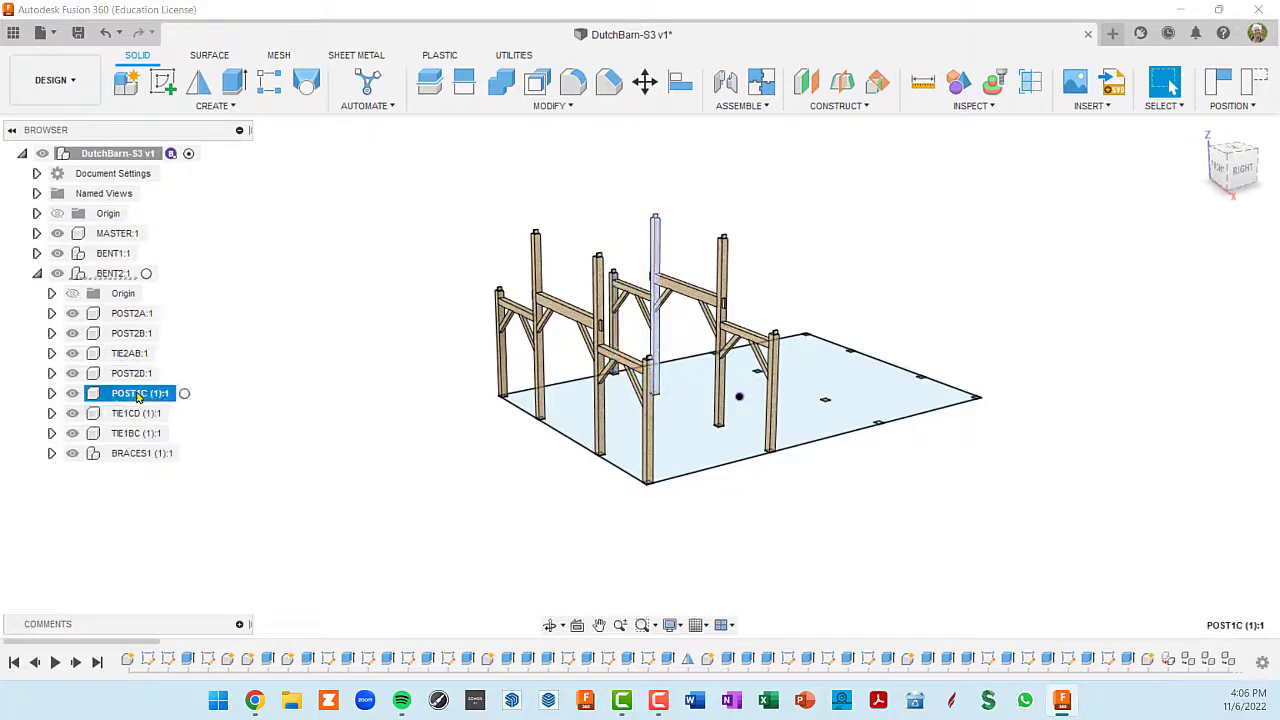
double_click(138, 394)
key(Home)
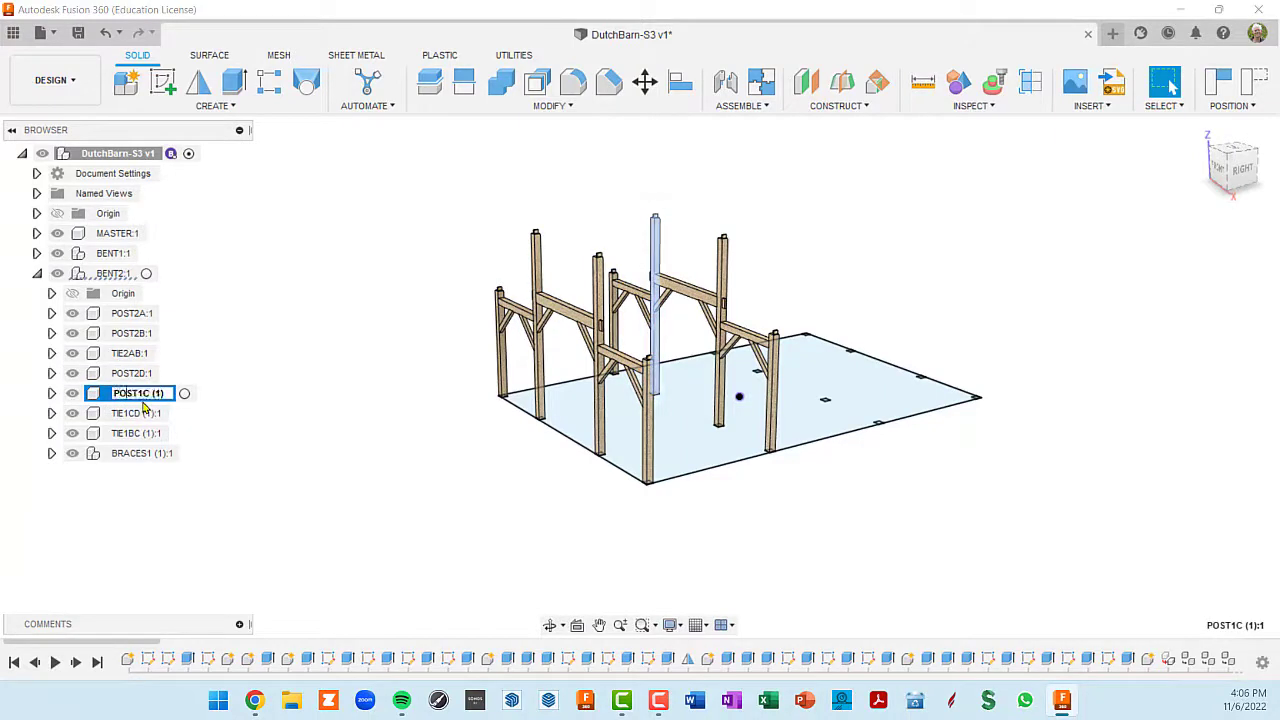
text(2)
key(Delete)
key(Return)
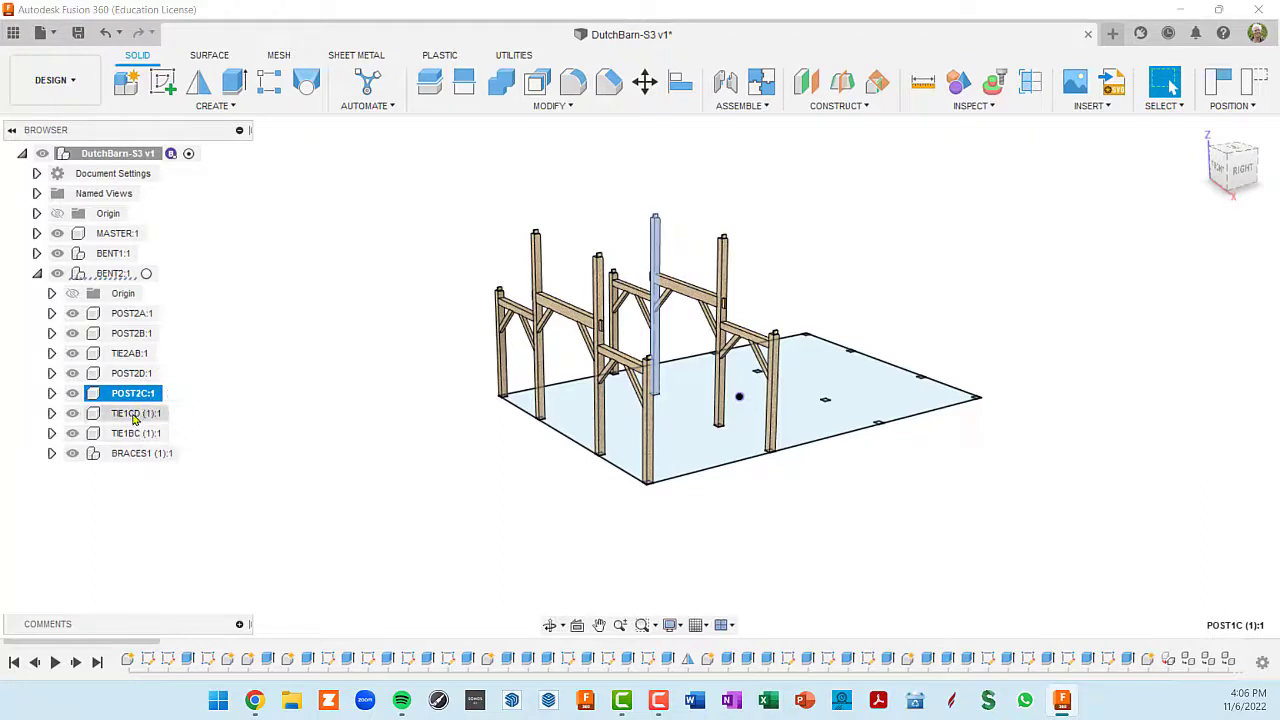
- Rename the tie beam component TIE1CD (1) in BENT2 as TIE2CD
click(131, 418)
click(131, 416)
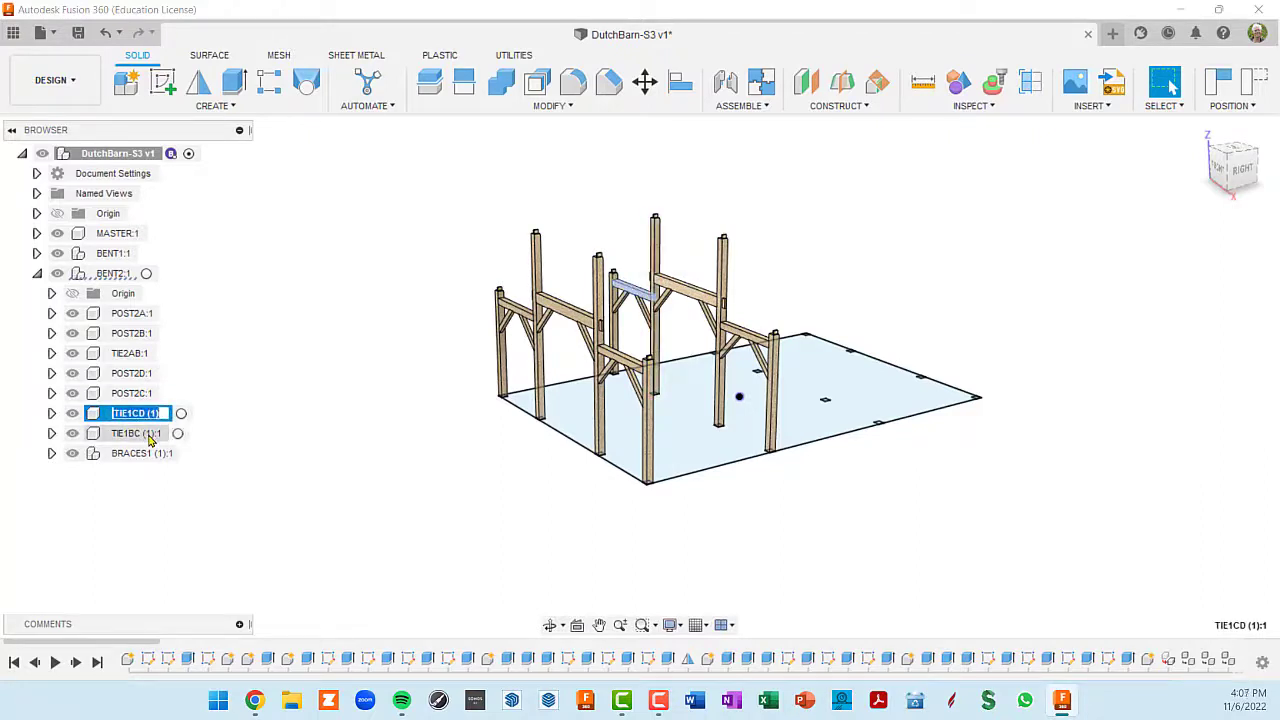
key(Home)
key(Right)
key(Right)
key(Right)
key(BackSpace)
key(Return)
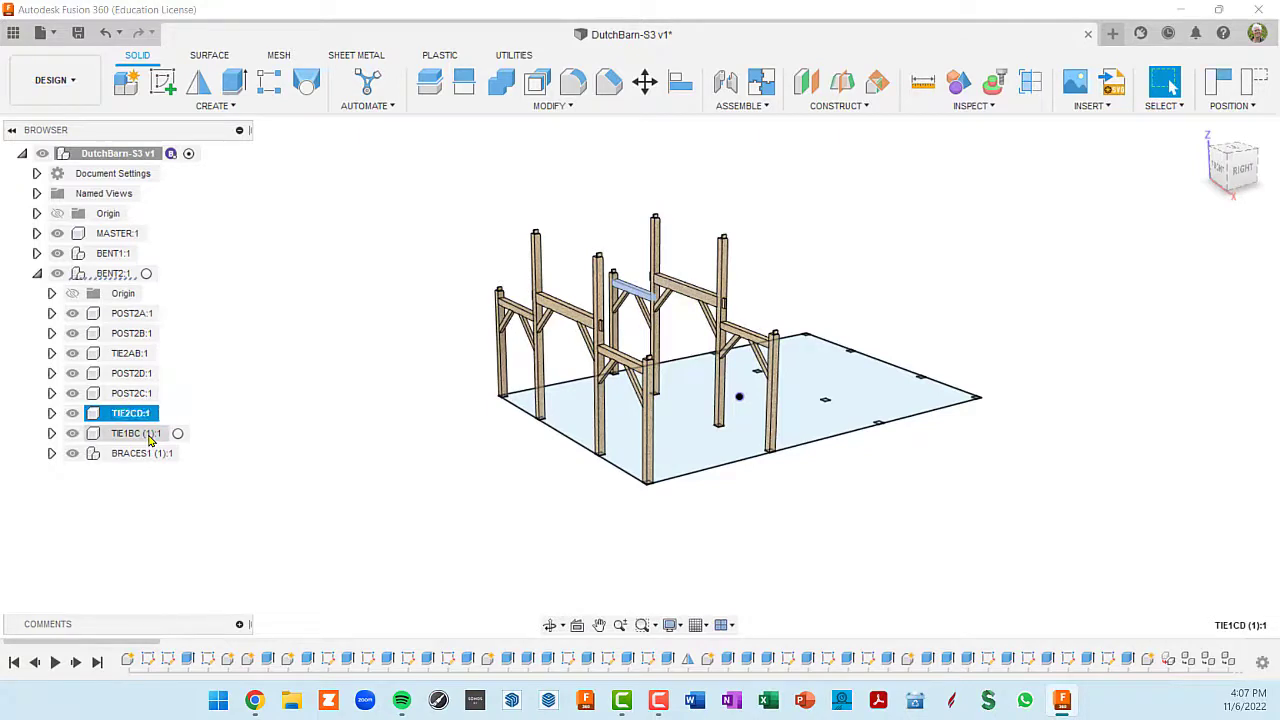
- Rename the tie beam component TIE1BC (1) in BENT2 as TIE2BC
click(128, 438)
click(131, 437)
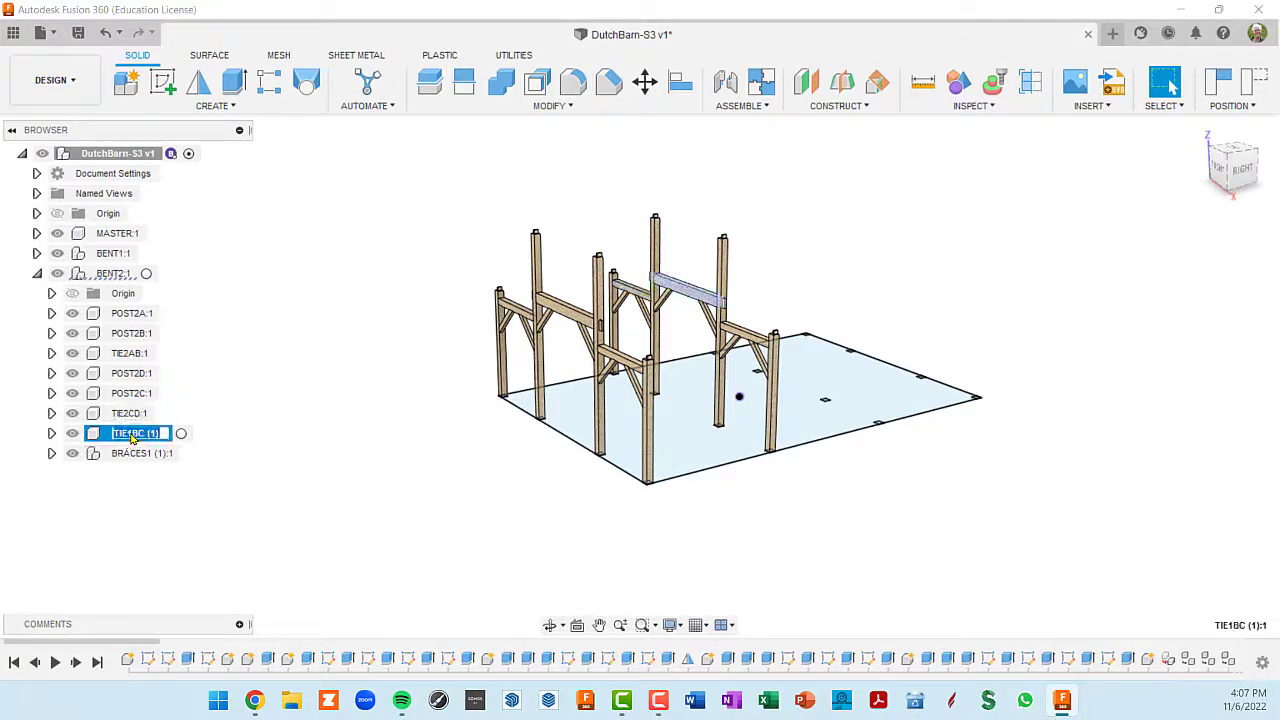
key(Left)
key(Right)
key(Return)
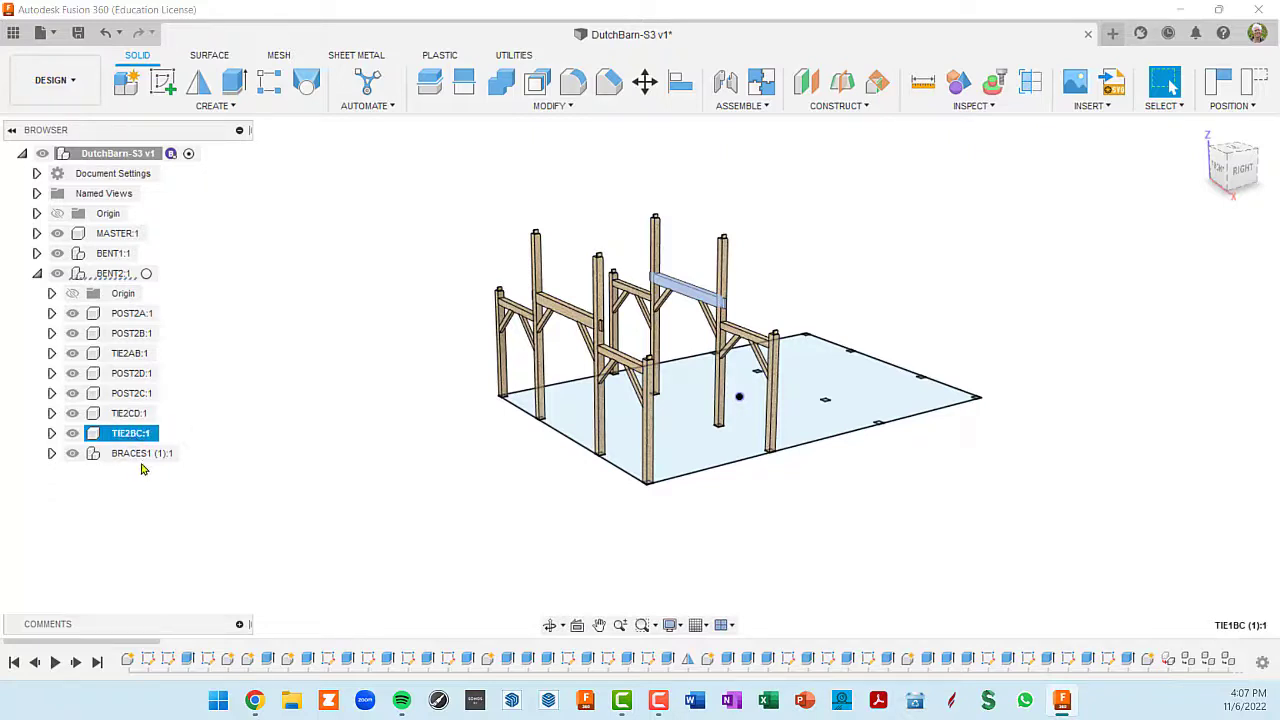
- Rename the braces subassembly BRACES1 (1) in BENT2 as BRACES2
click(140, 458)
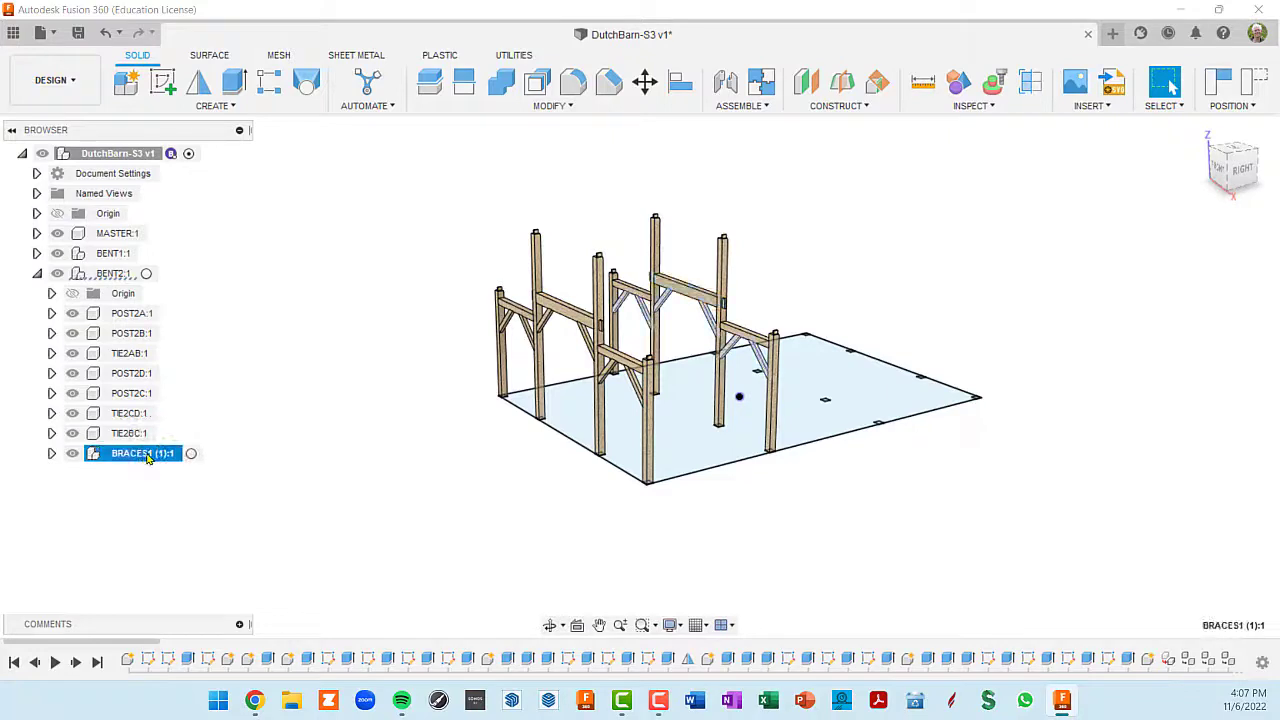
click(148, 456)
key(End)
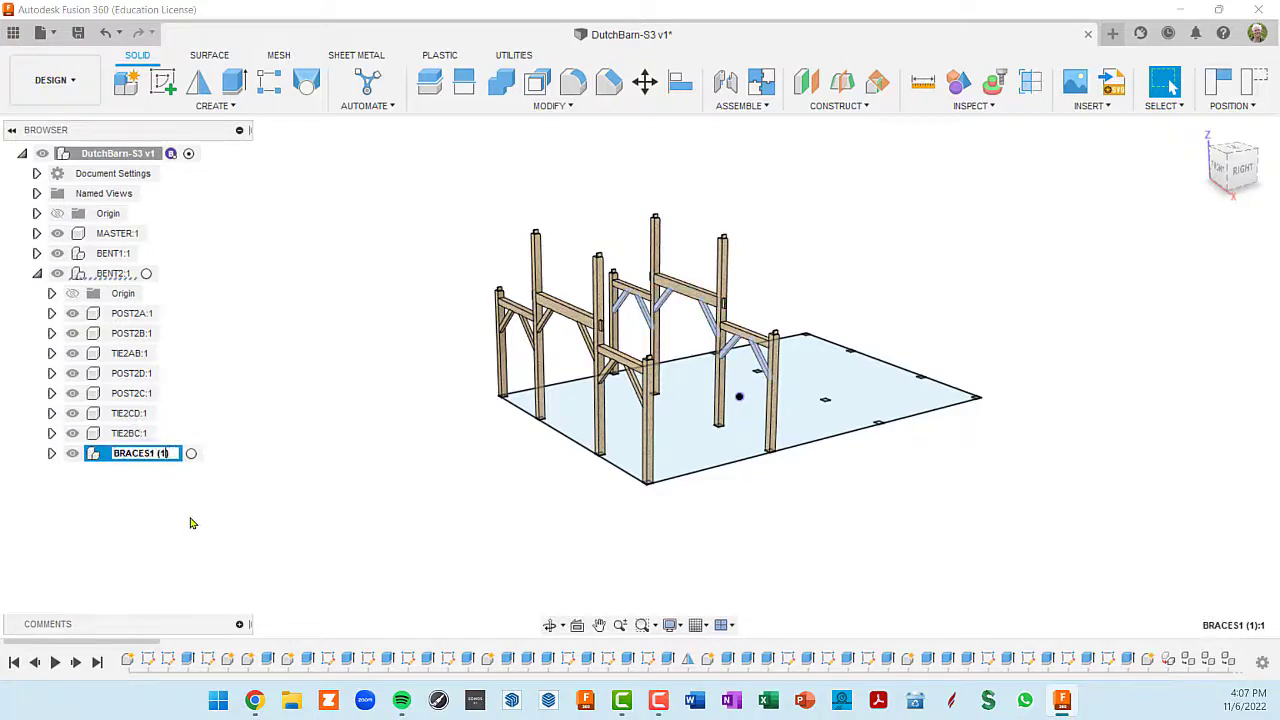
text(2)
key(BackSpace)
key(Right)
key(Delete)
text(2)
key(Return)
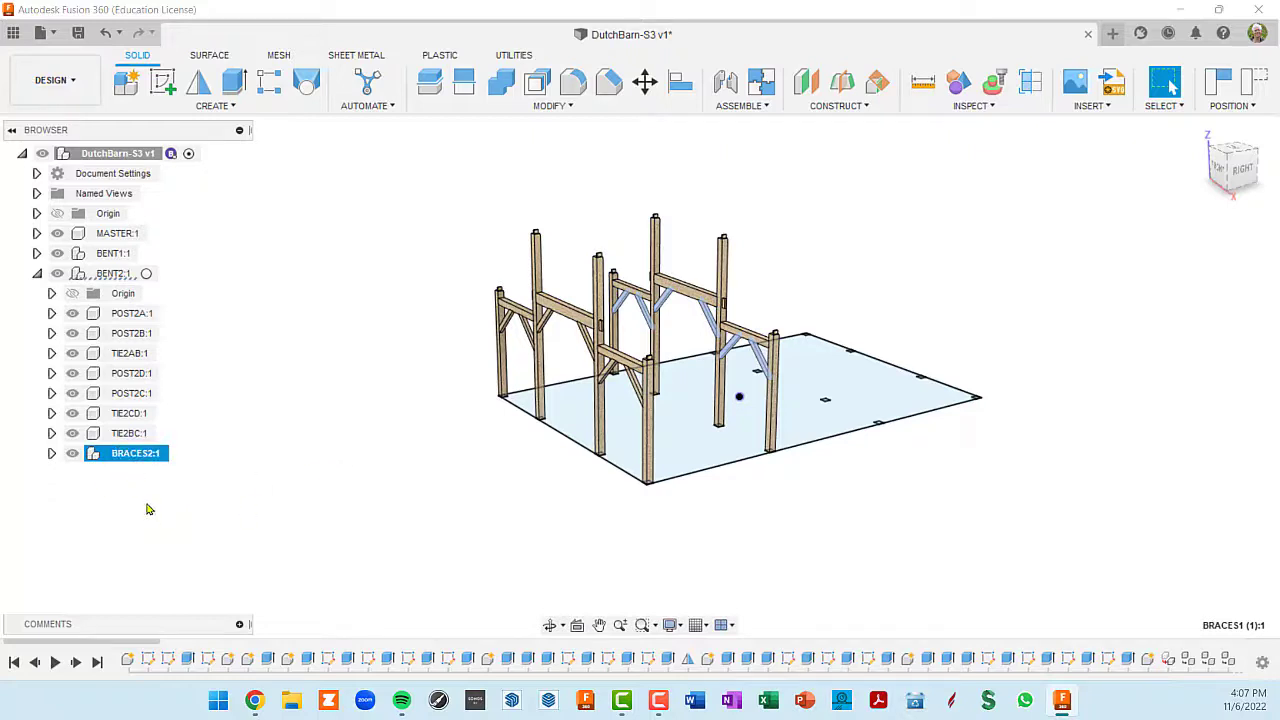
- Look at the components inside BRACES2, and hide and reshow BENT2 and BENT1 in turn to check each bent
click(52, 455)
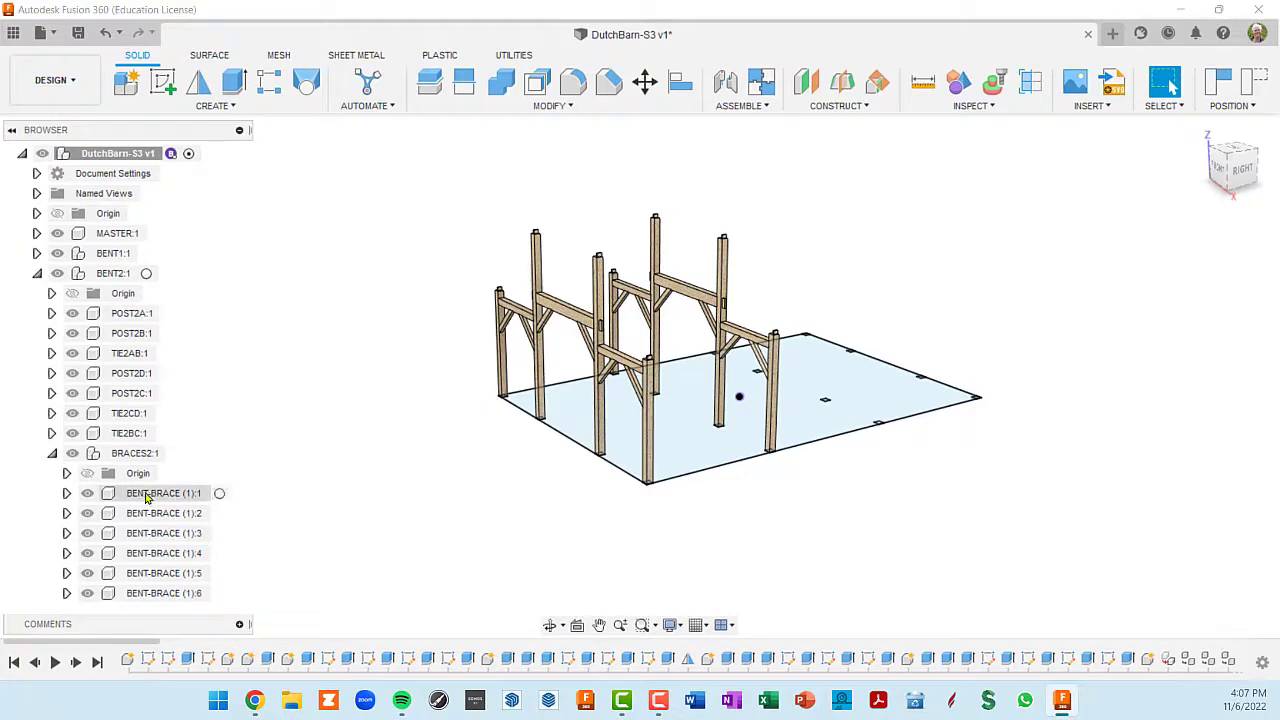
click(52, 454)
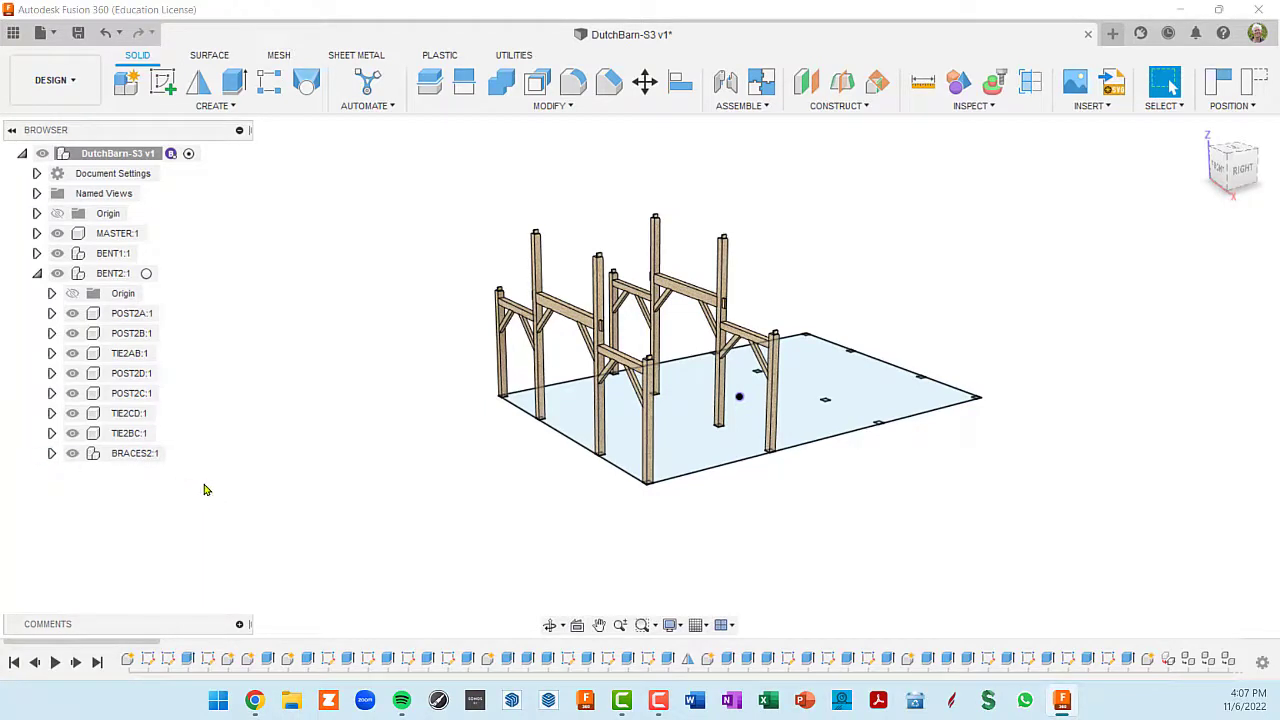
mouse_move(246, 459)
shift+middle_down()
mouse_move(275, 467)
mouse_move(258, 450)
shift+middle_up()
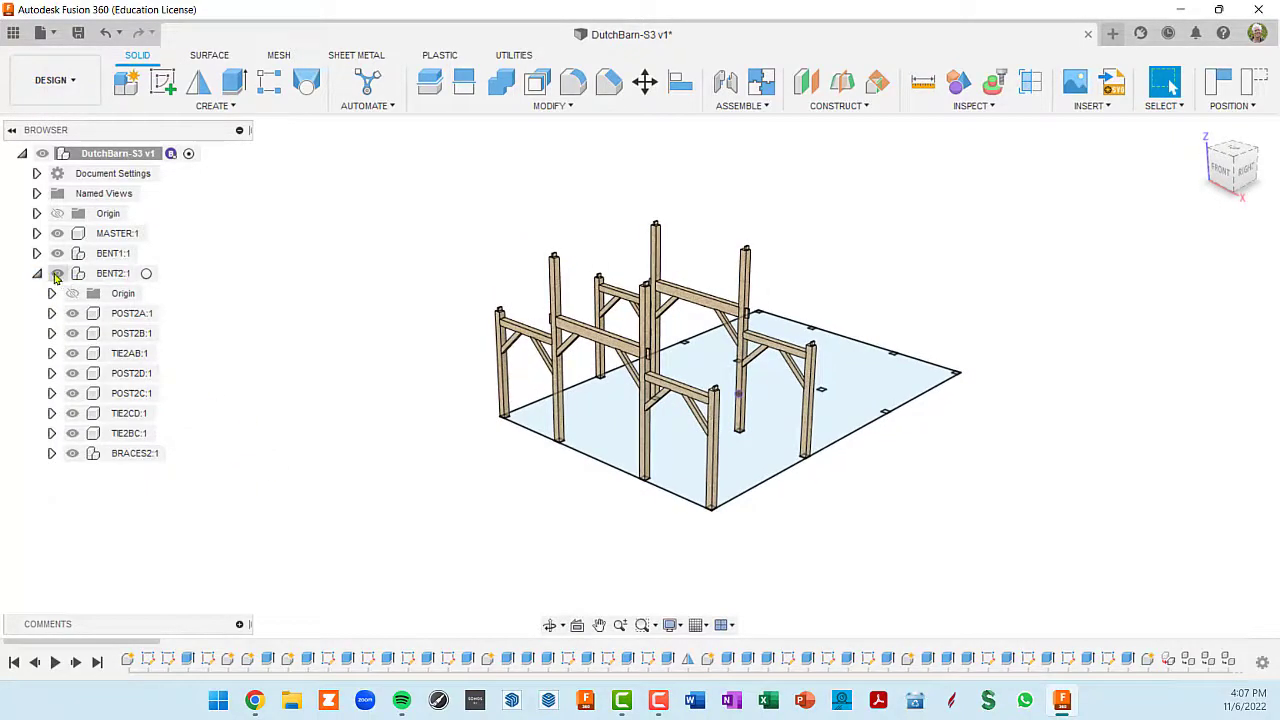
click(57, 273)
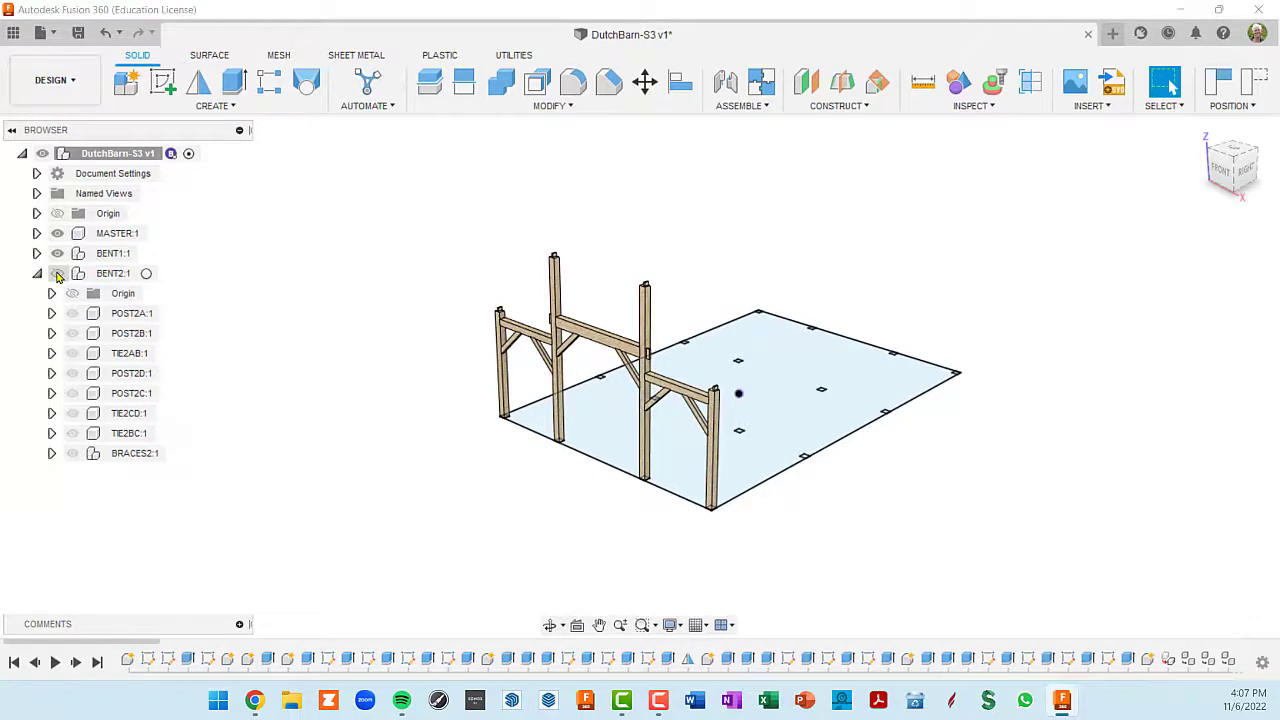
click(57, 273)
click(57, 253)
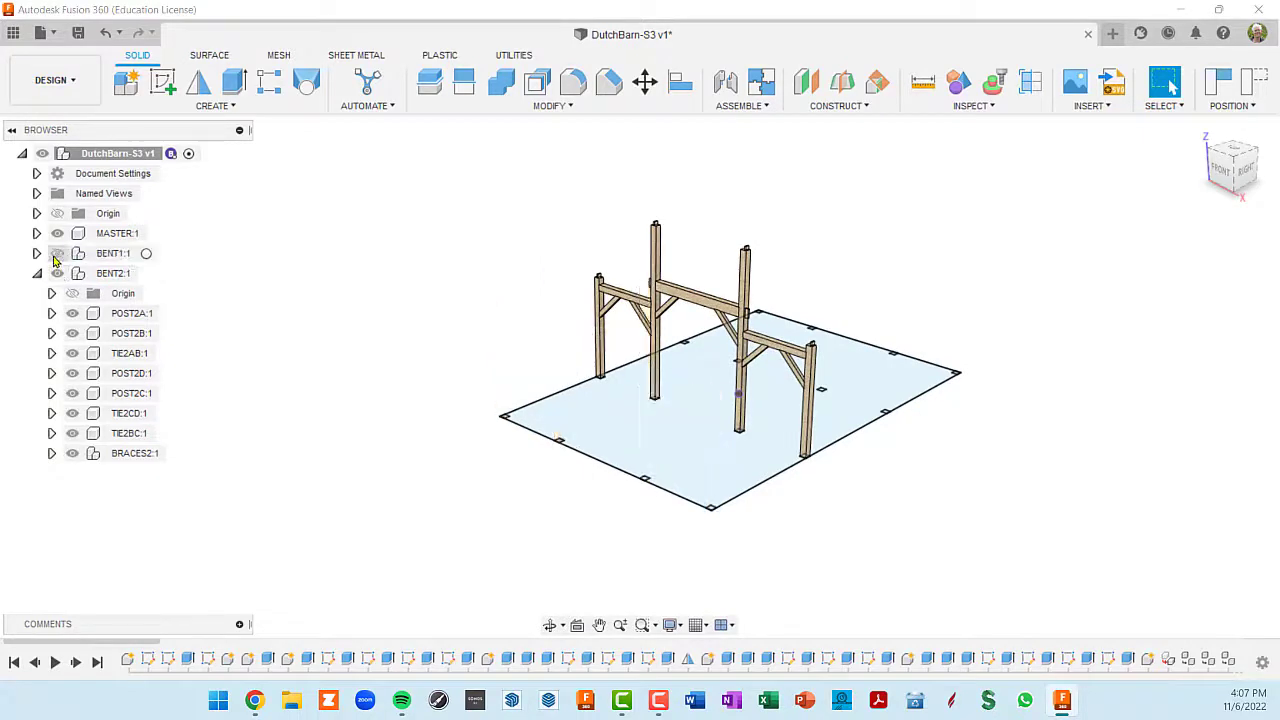
click(57, 253)
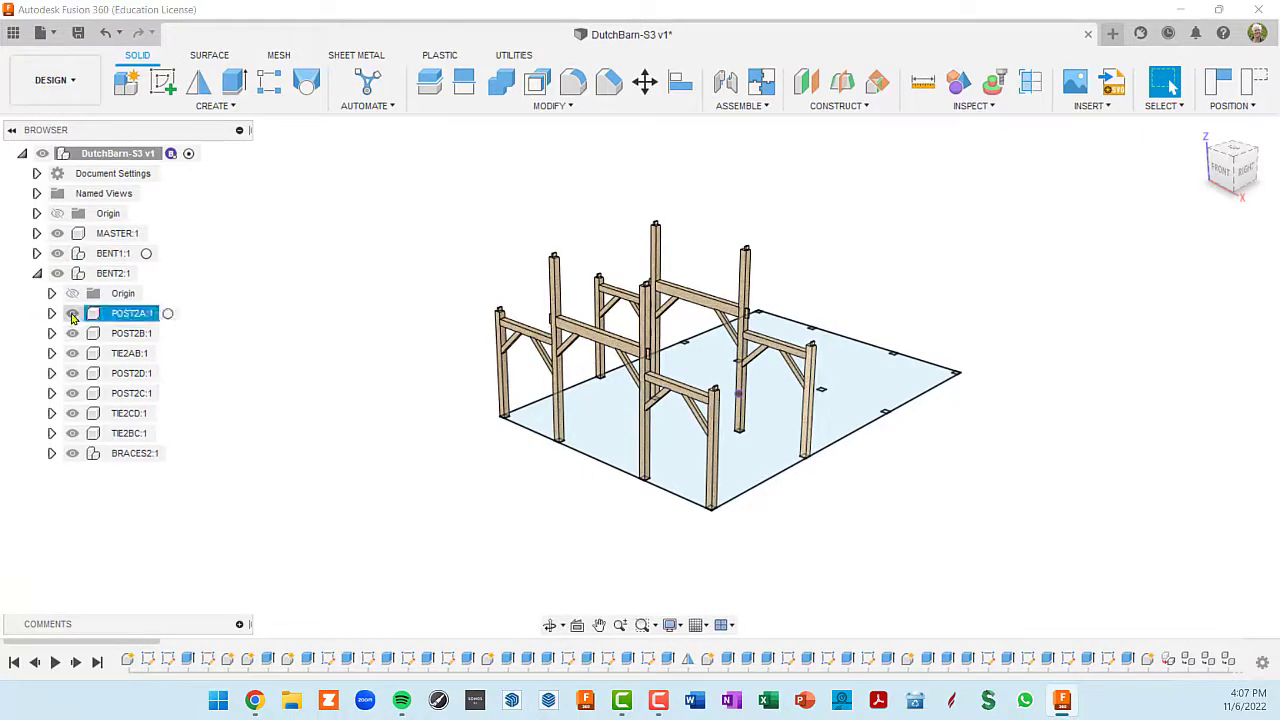
- Hide and reshow POST2A, POST2B and TIE2AB one by one to check them, and collapse BENT2
click(72, 314)
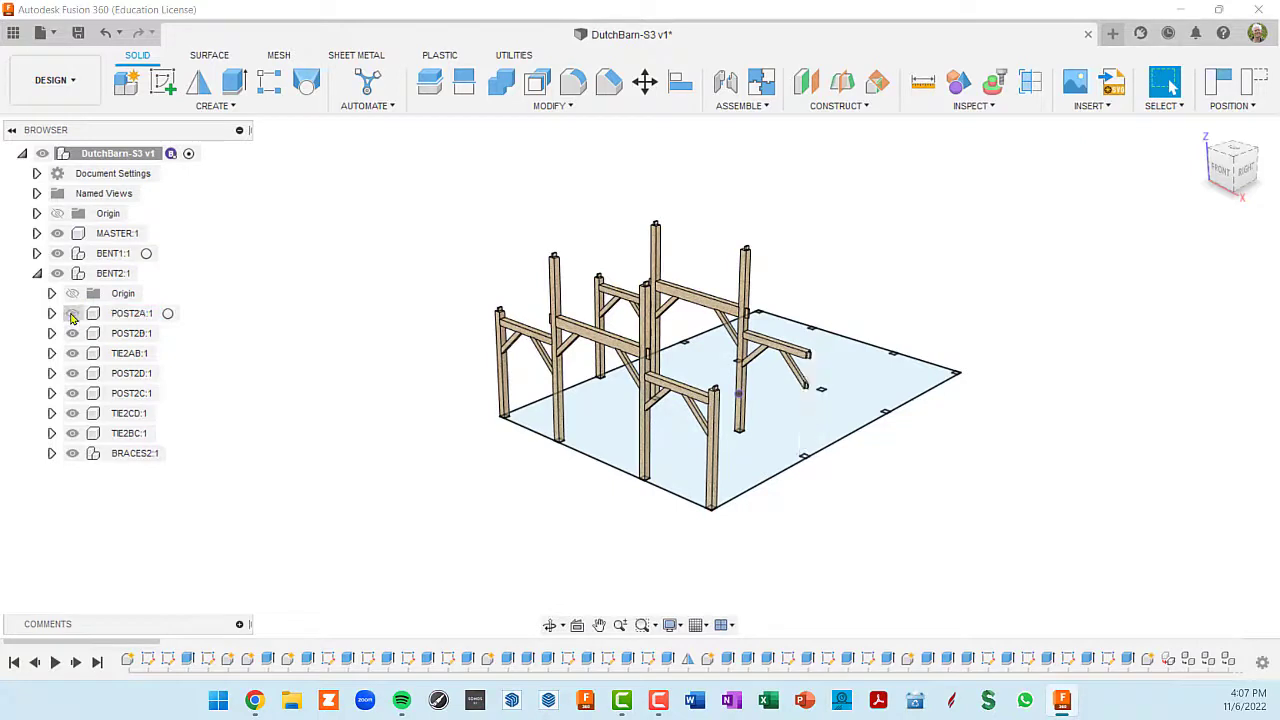
click(72, 314)
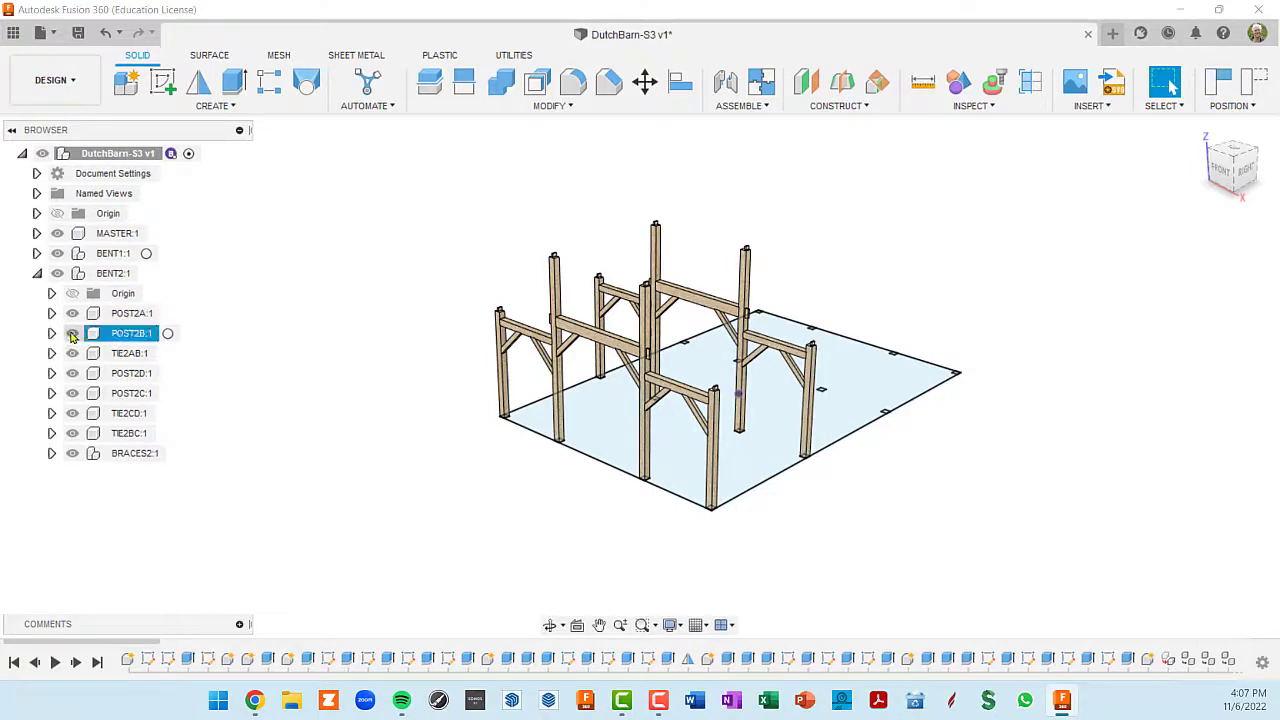
click(72, 334)
click(72, 334)
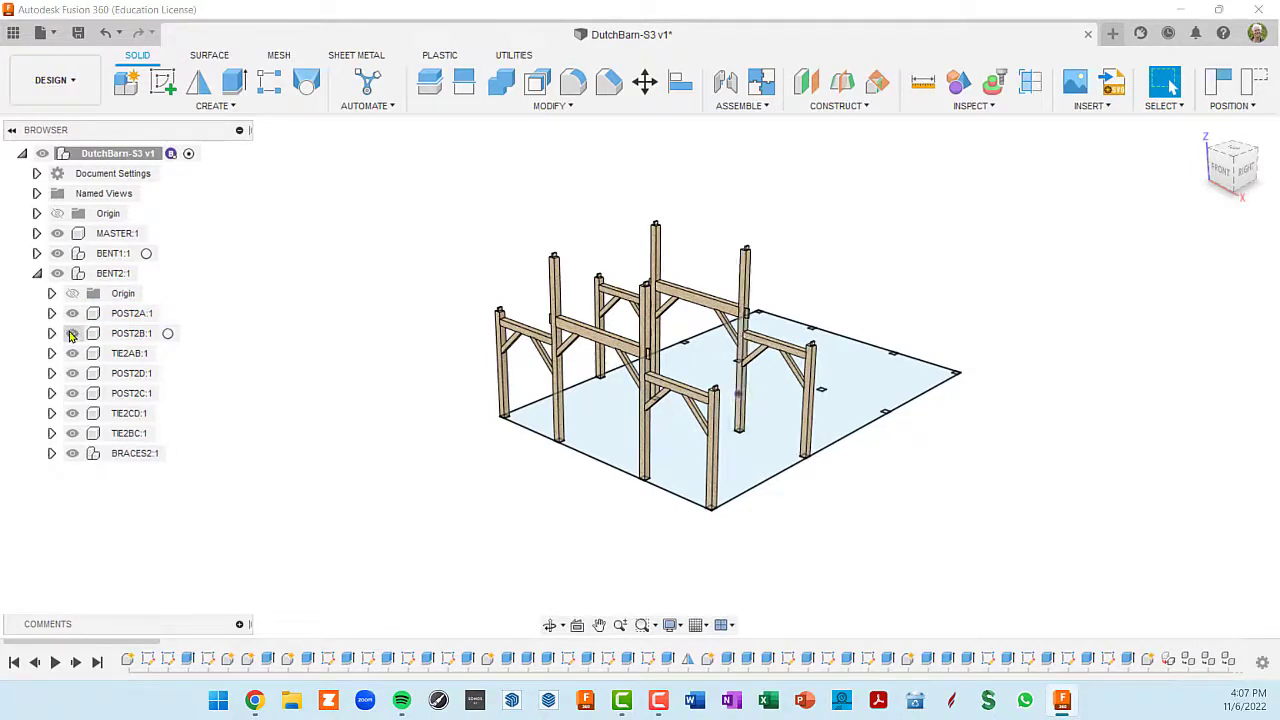
click(72, 354)
click(72, 354)
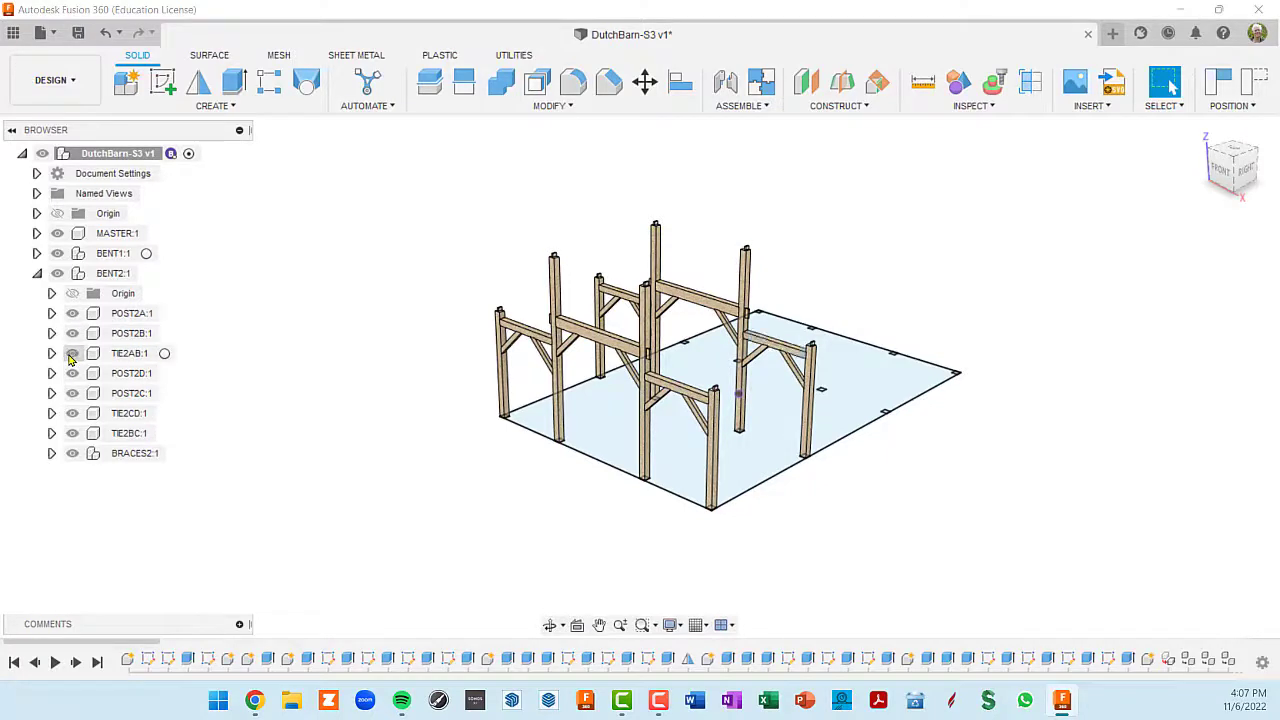
click(37, 274)
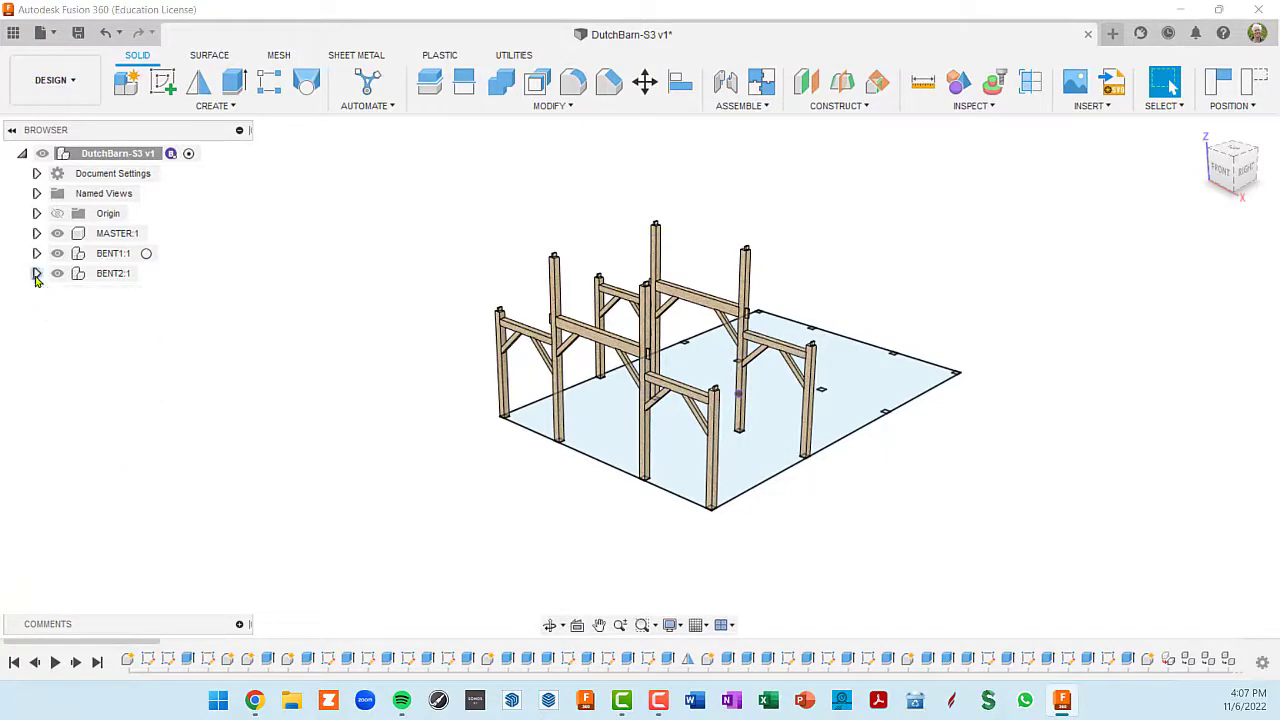
- Examine the tenon on top of BENT2's outer post up close and its orientation relative to the bents
shift+middle_drag(646, 440, 619, 450)
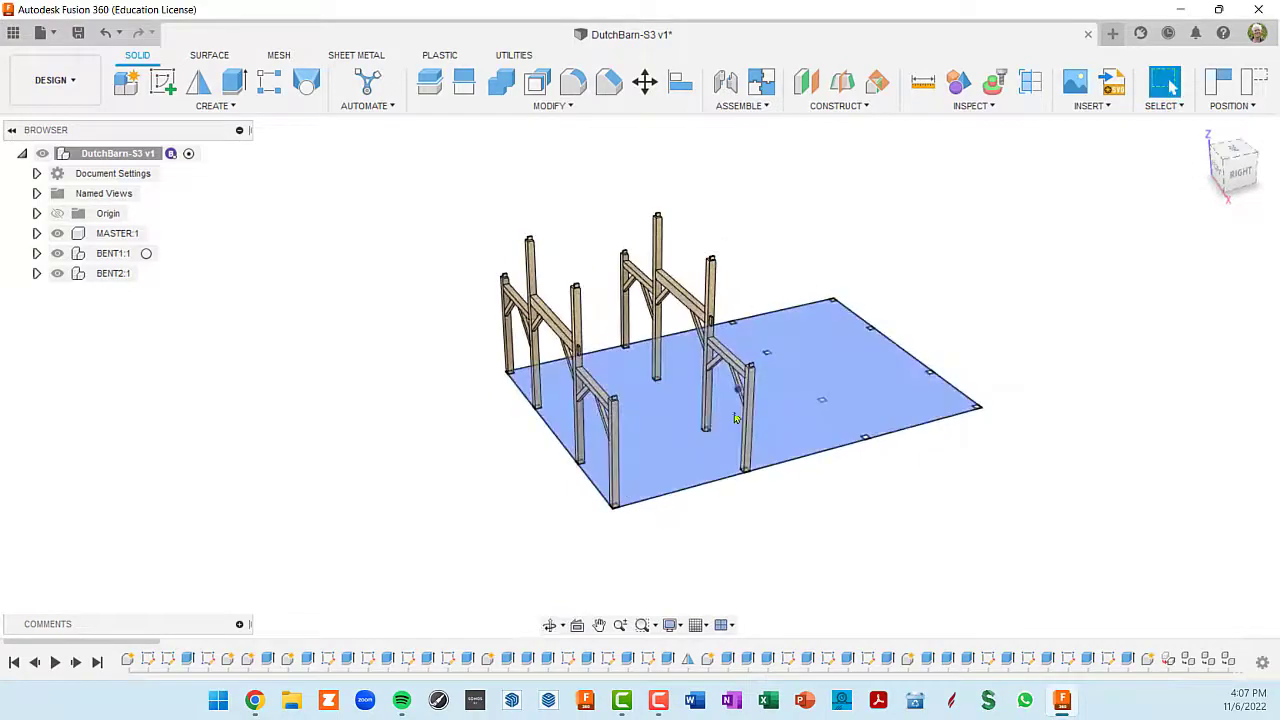
scroll(734, 417, up, 4)
scroll(734, 417, down, 5)
shift+middle_drag(737, 420, 771, 436)
scroll(771, 436, up, 10)
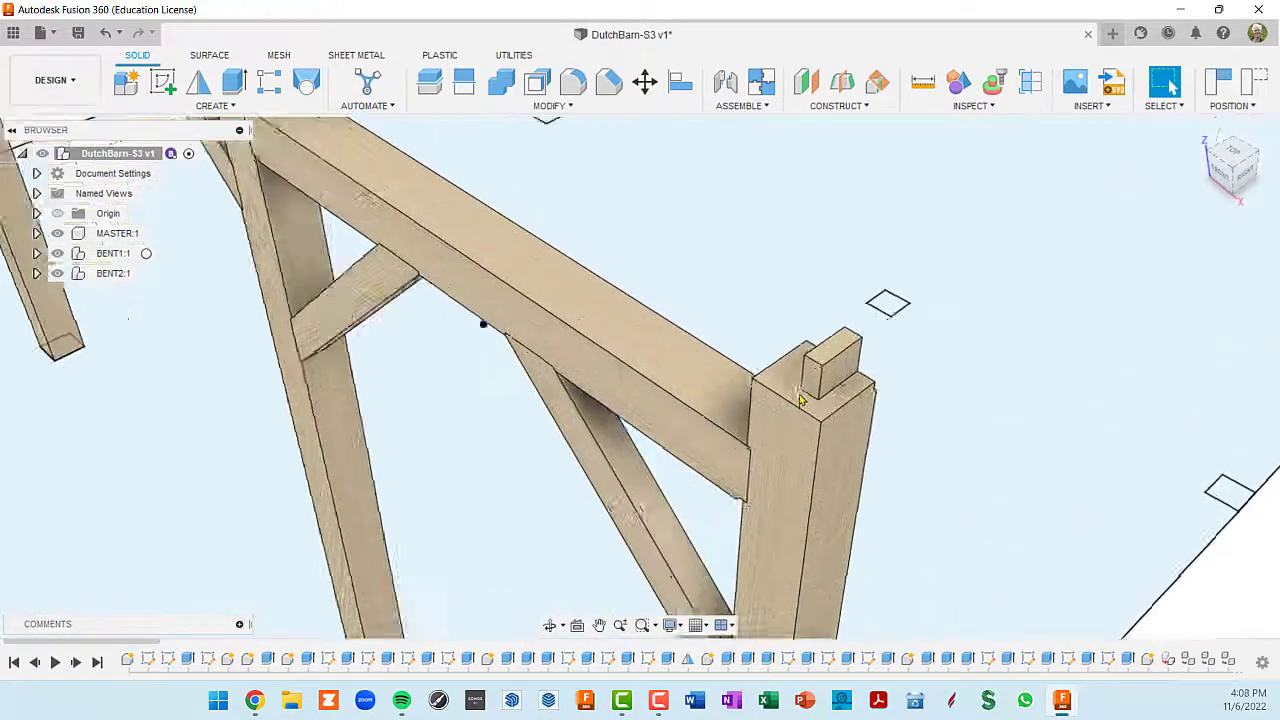
scroll(825, 380, down, 5)
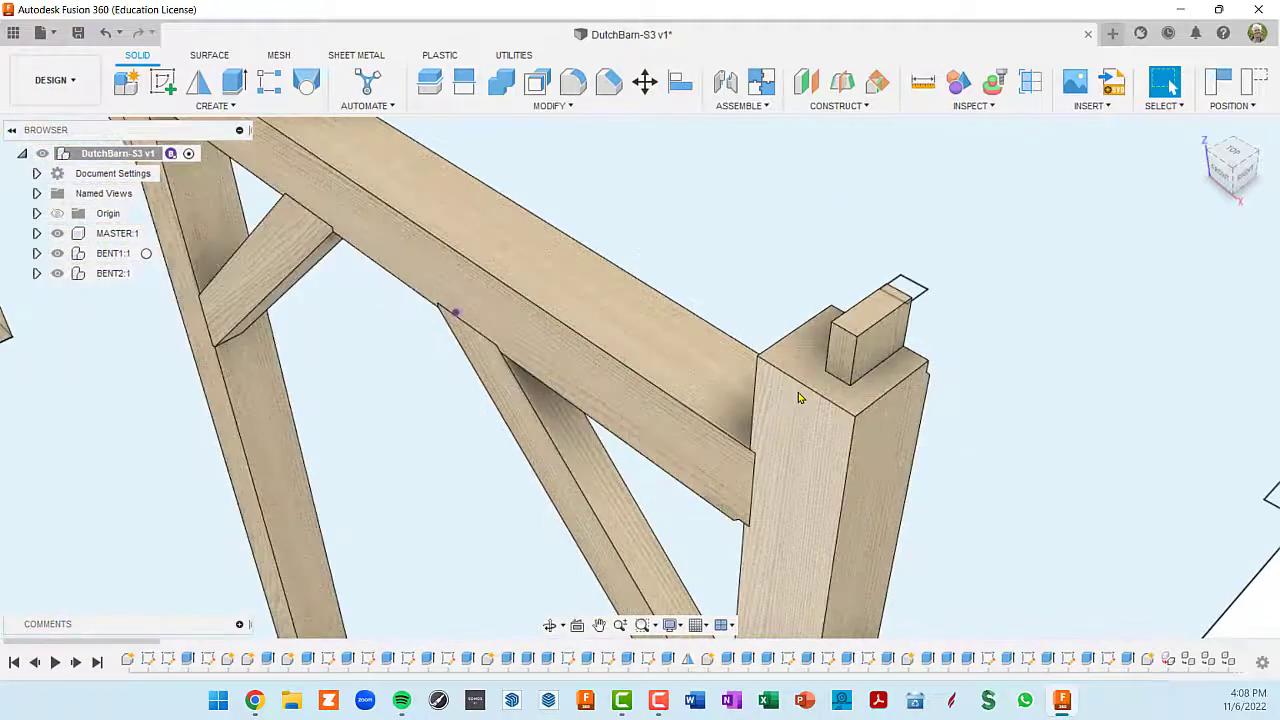
scroll(806, 397, down, 5)
scroll(800, 421, down, 6)
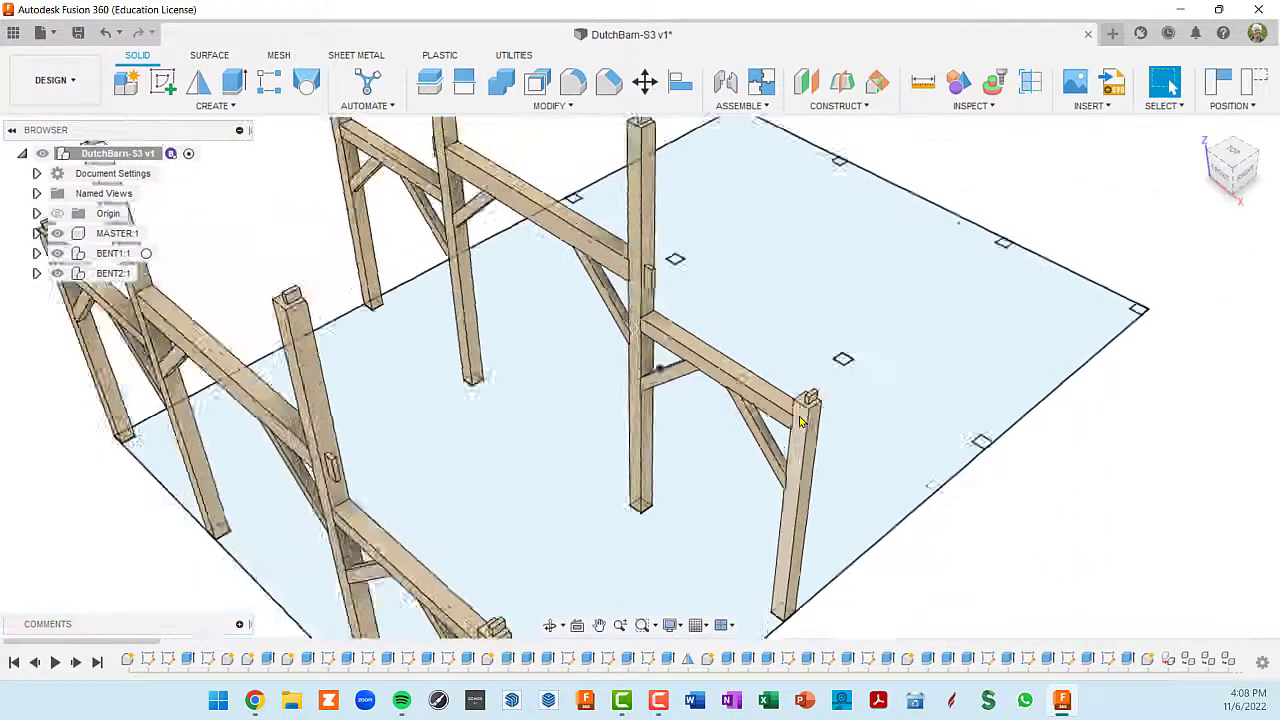
shift+middle_drag(787, 440, 618, 403)
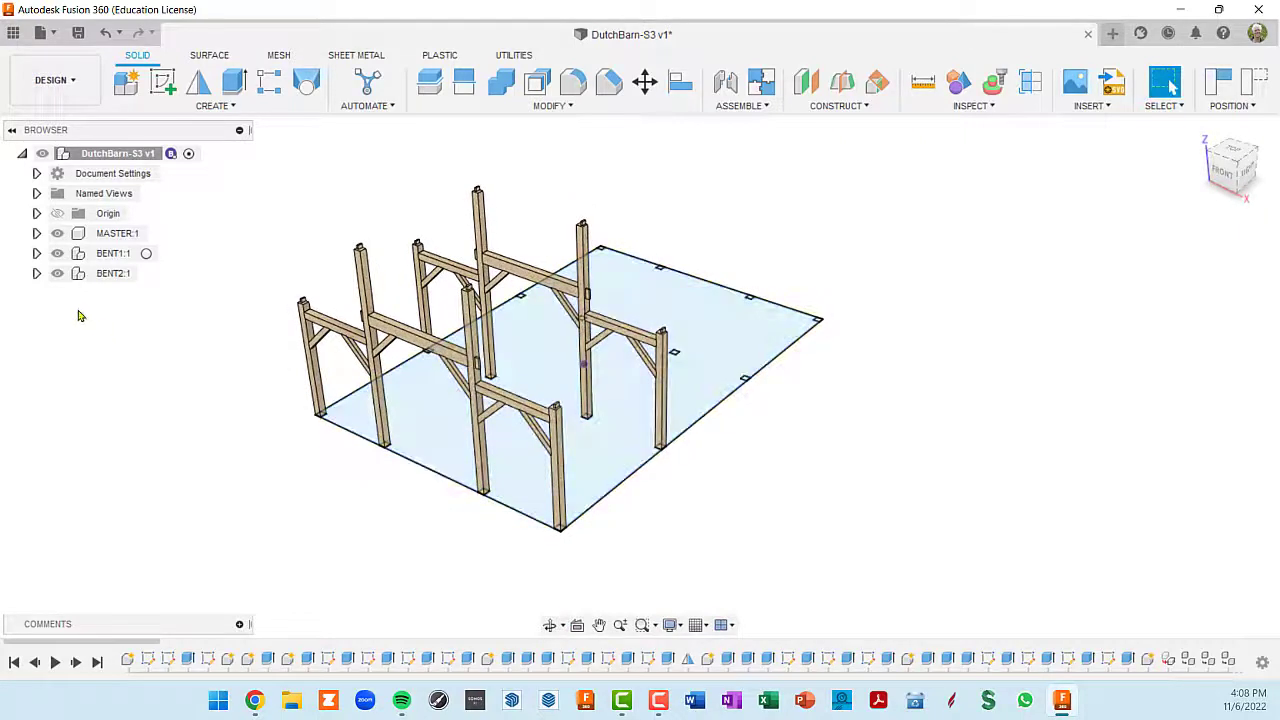
- Open the TENON sketch of POST2A in BENT2 for editing
click(36, 273)
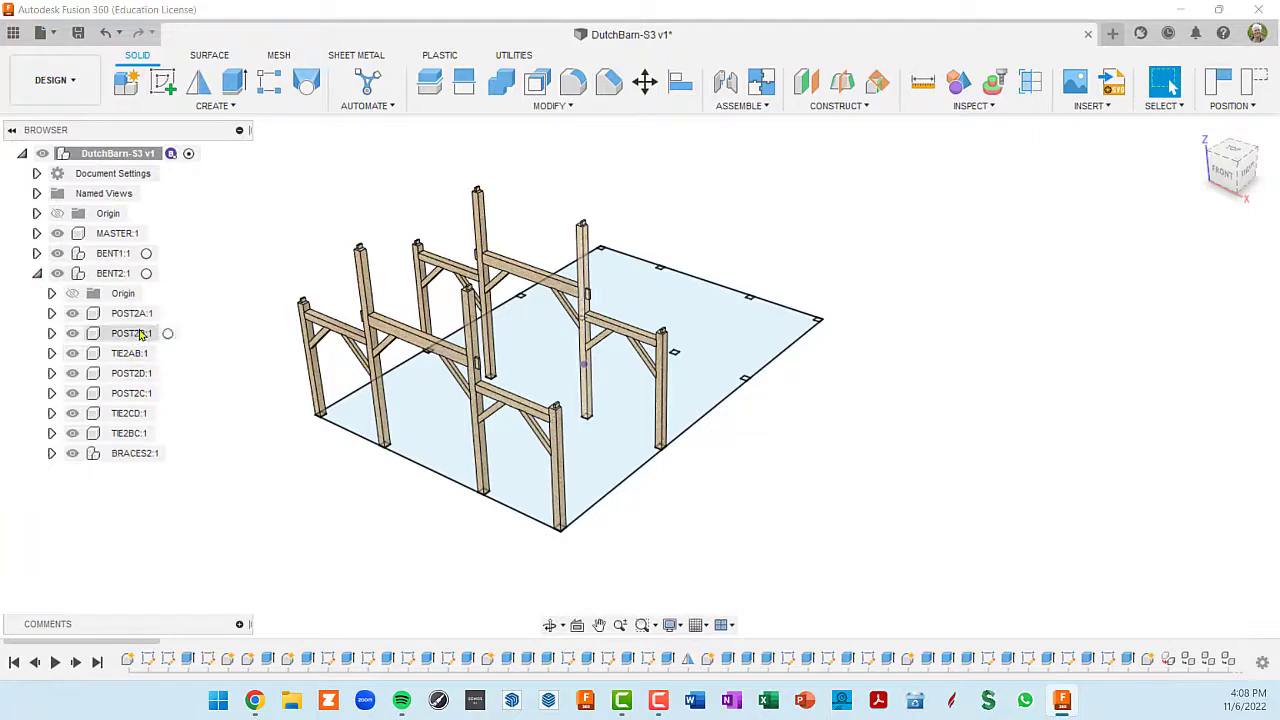
click(52, 314)
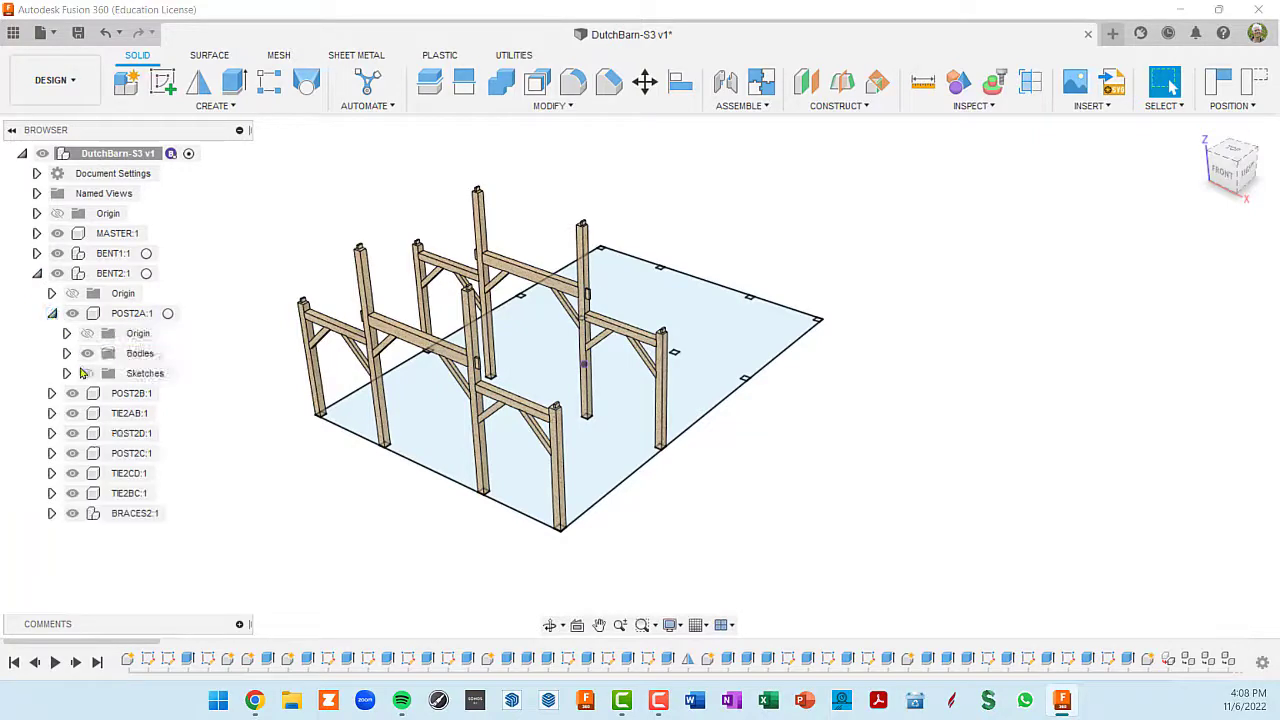
click(67, 373)
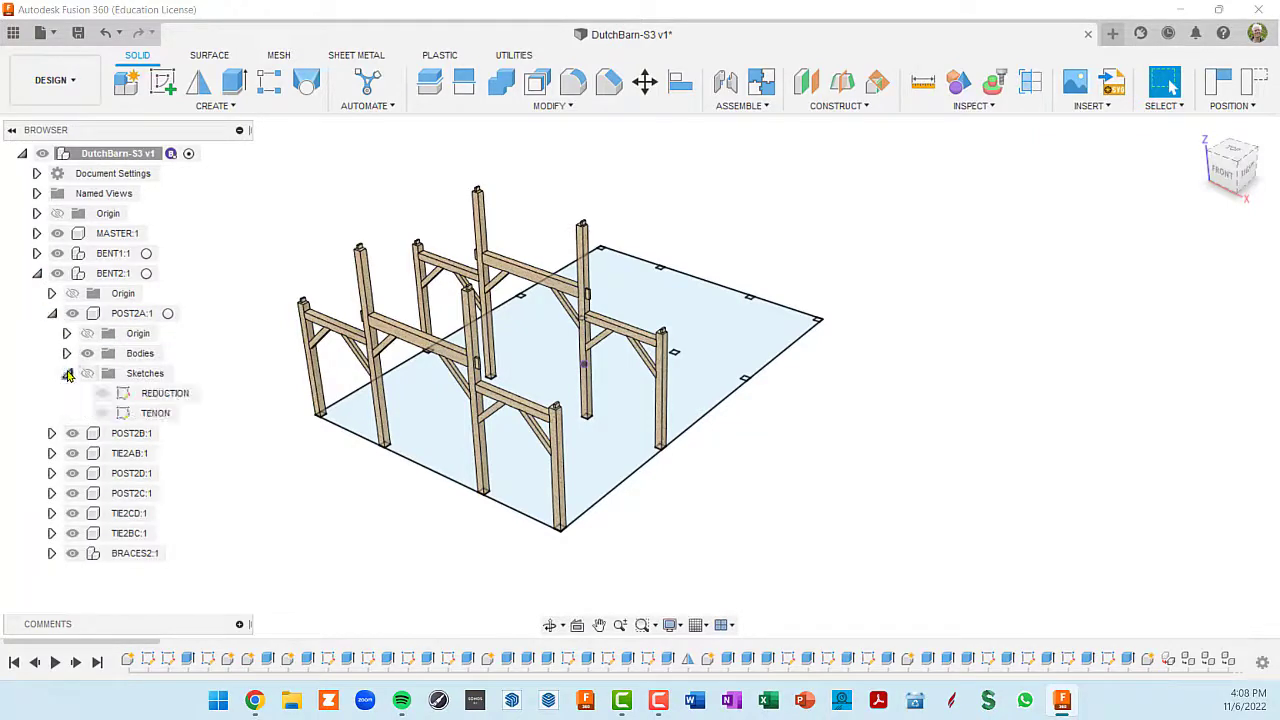
right_click(124, 416)
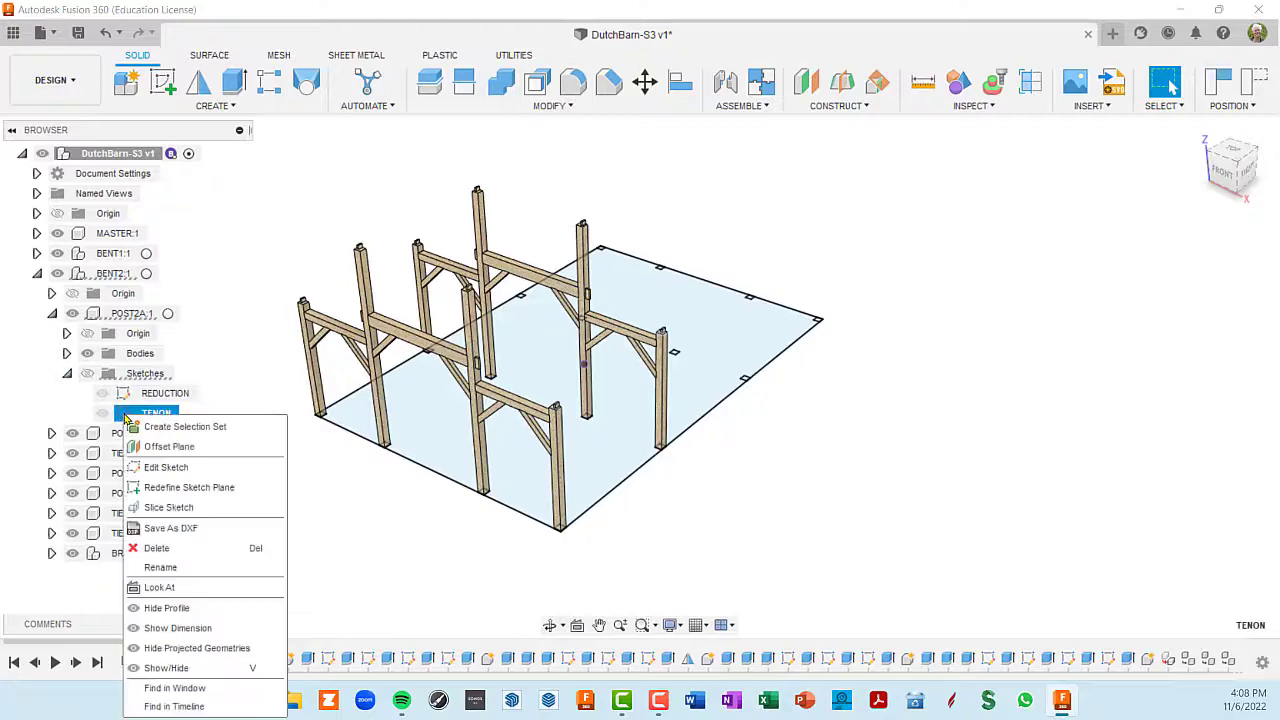
click(158, 469)
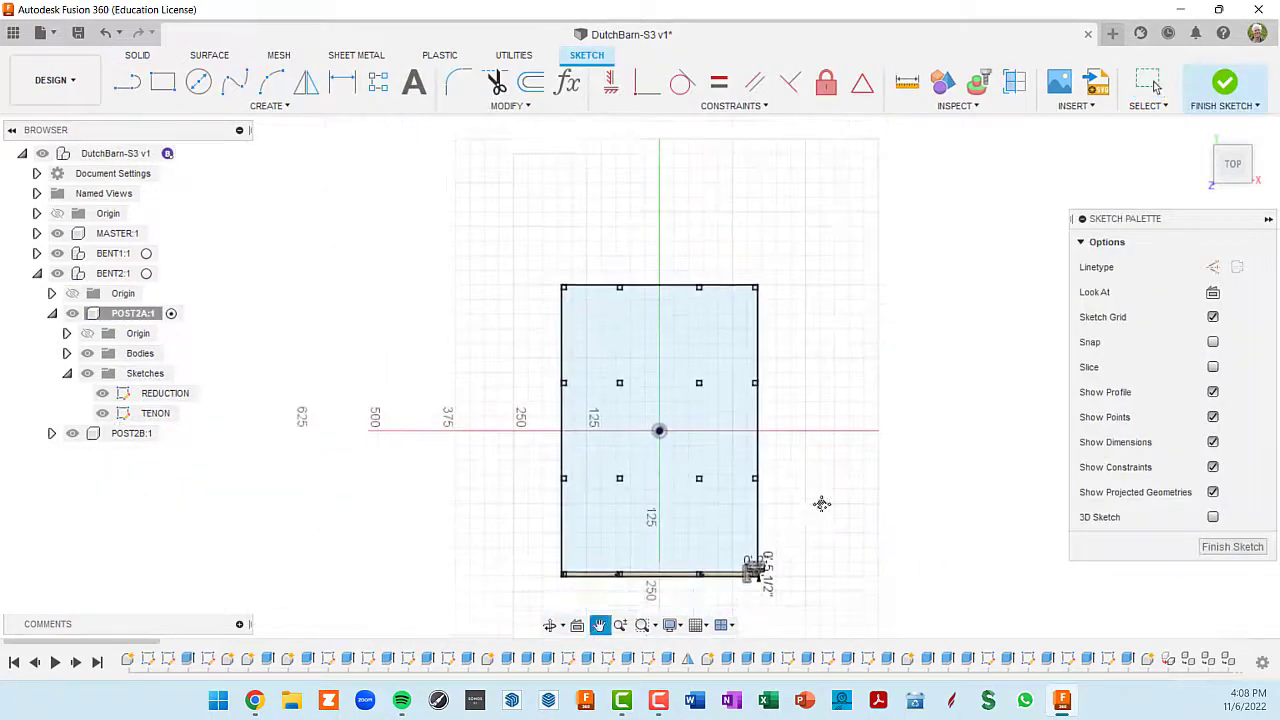
scroll(749, 463, up, 10)
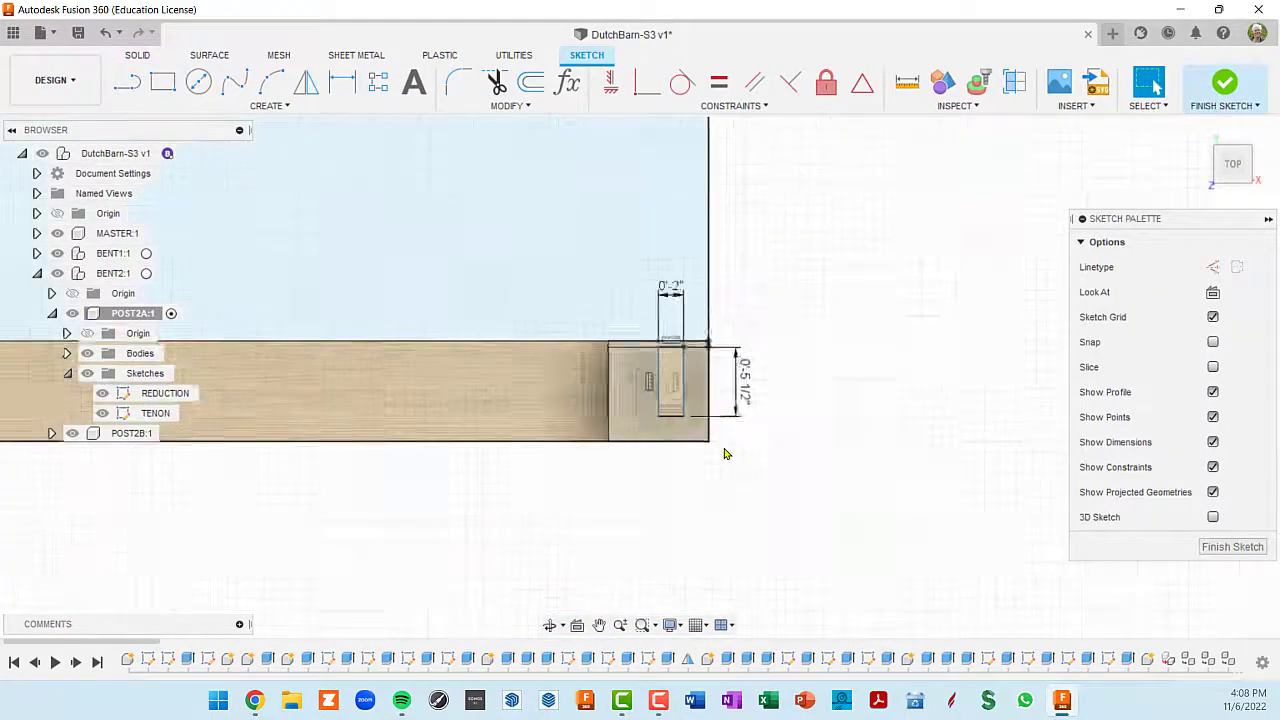
- Examine the tenon profile and its dimensions in POST2A's TENON sketch up close, and finish the sketch
scroll(671, 414, up, 5)
scroll(672, 410, down, 3)
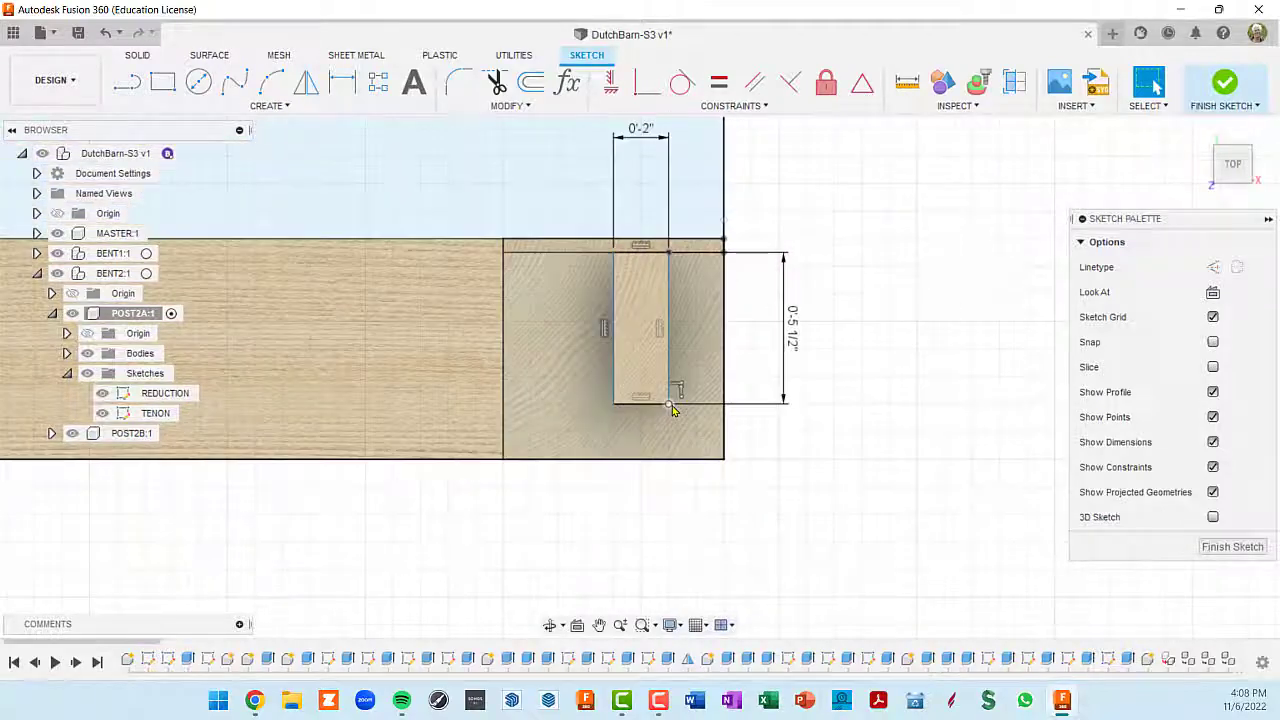
scroll(672, 410, up, 3)
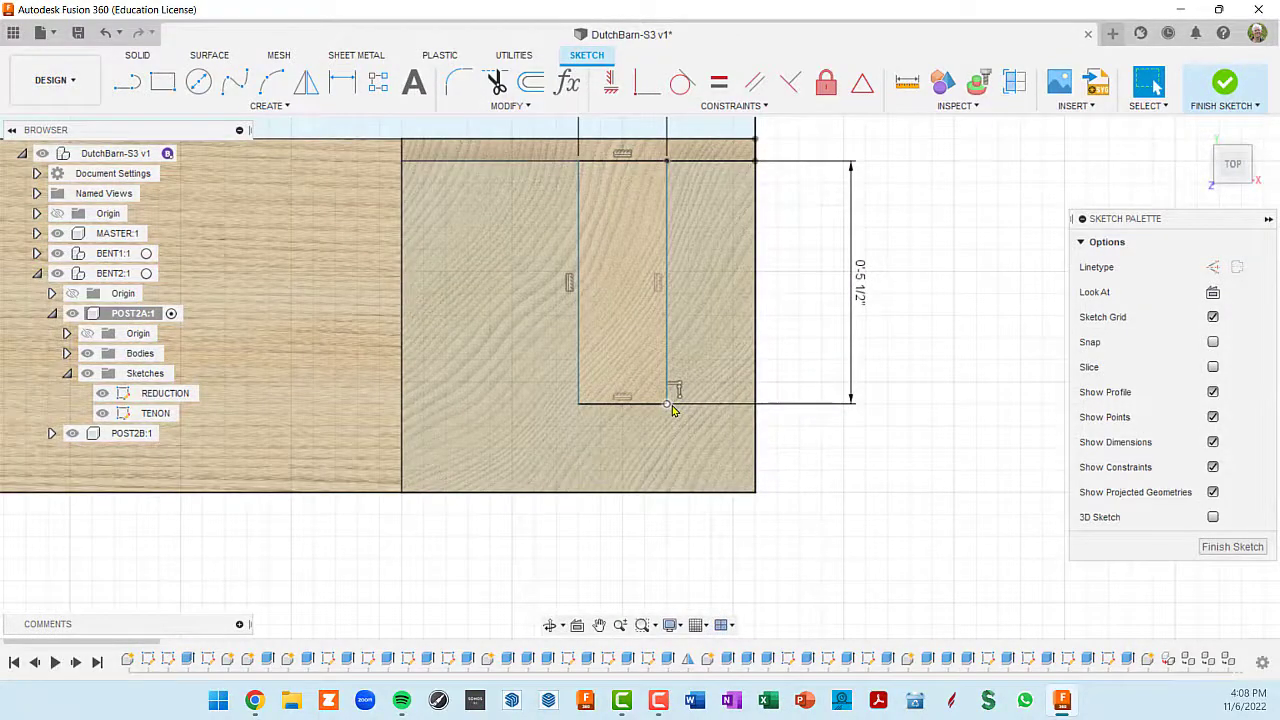
scroll(672, 410, down, 2)
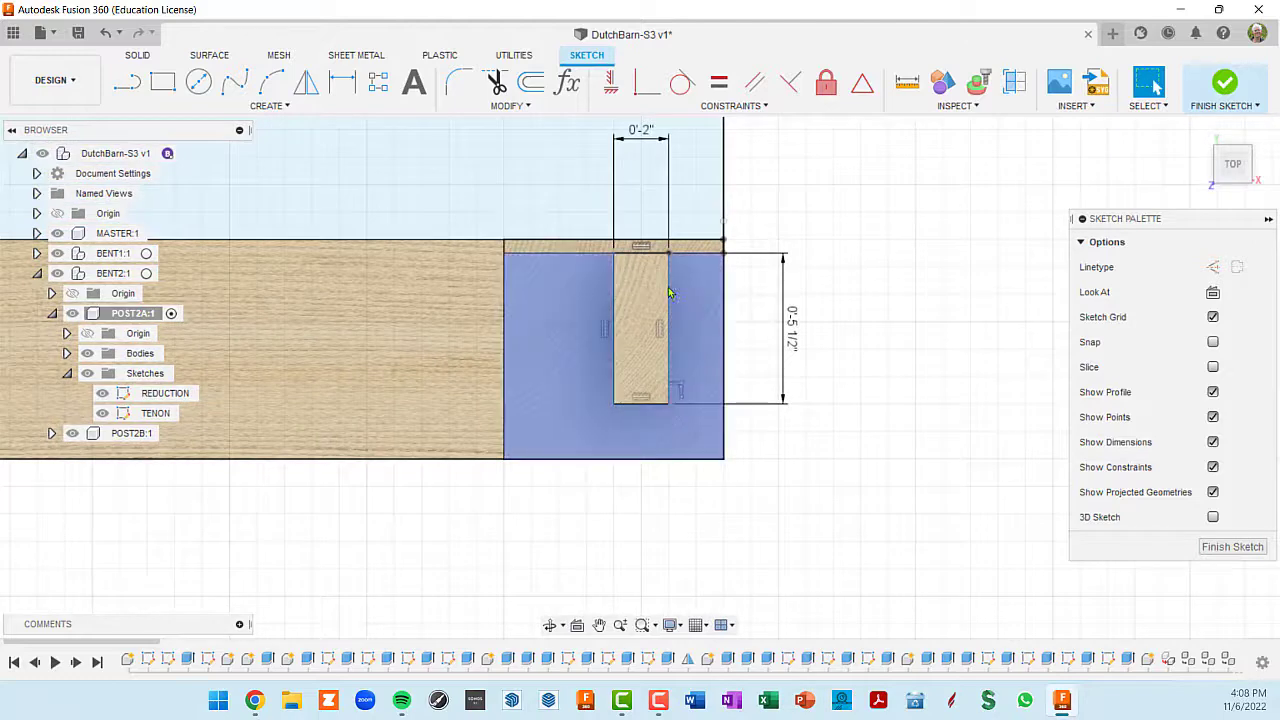
click(656, 416)
click(1235, 547)
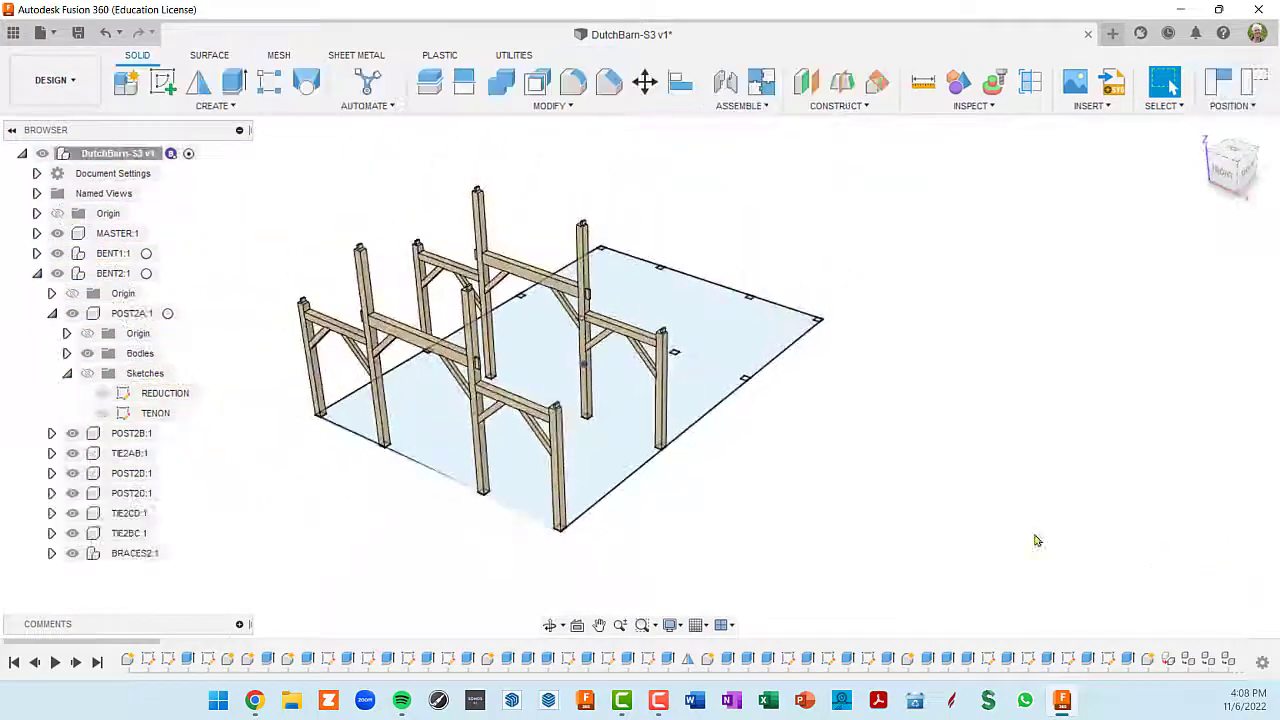
- Collapse POST2A's contents in the component tree and activate POST2A for editing
scroll(648, 368, up, 5)
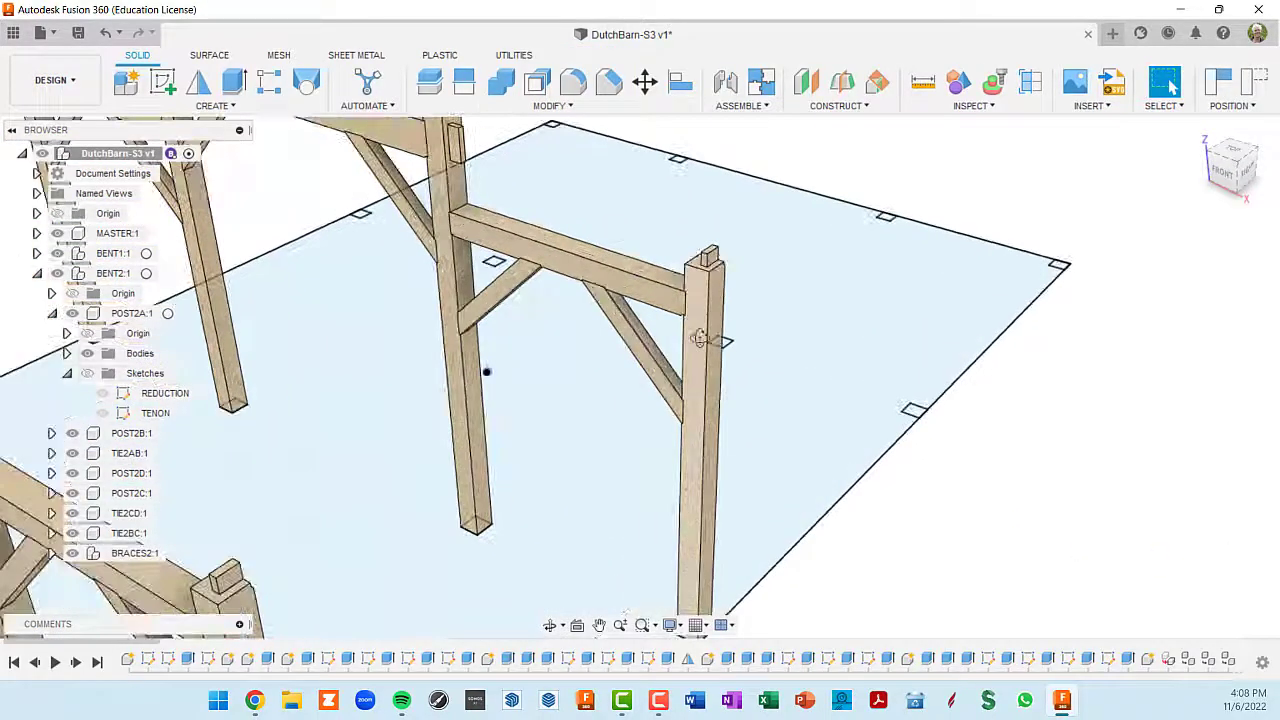
scroll(713, 330, up, 4)
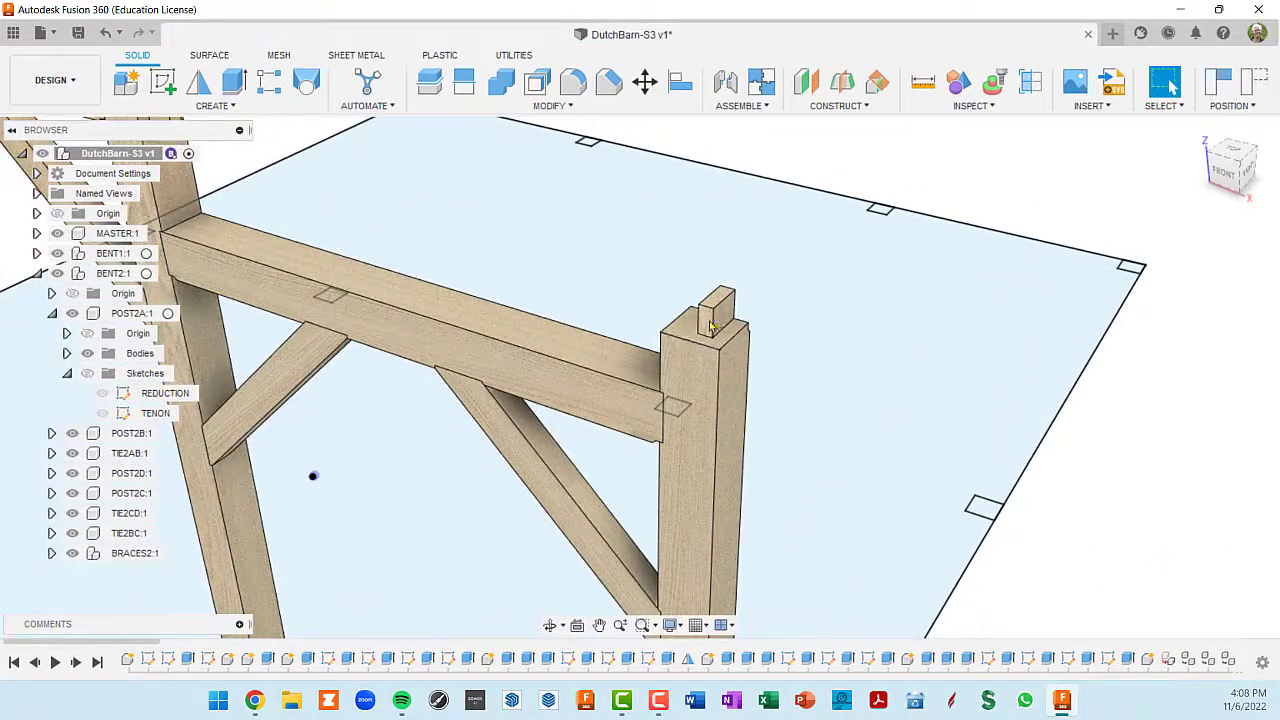
click(37, 276)
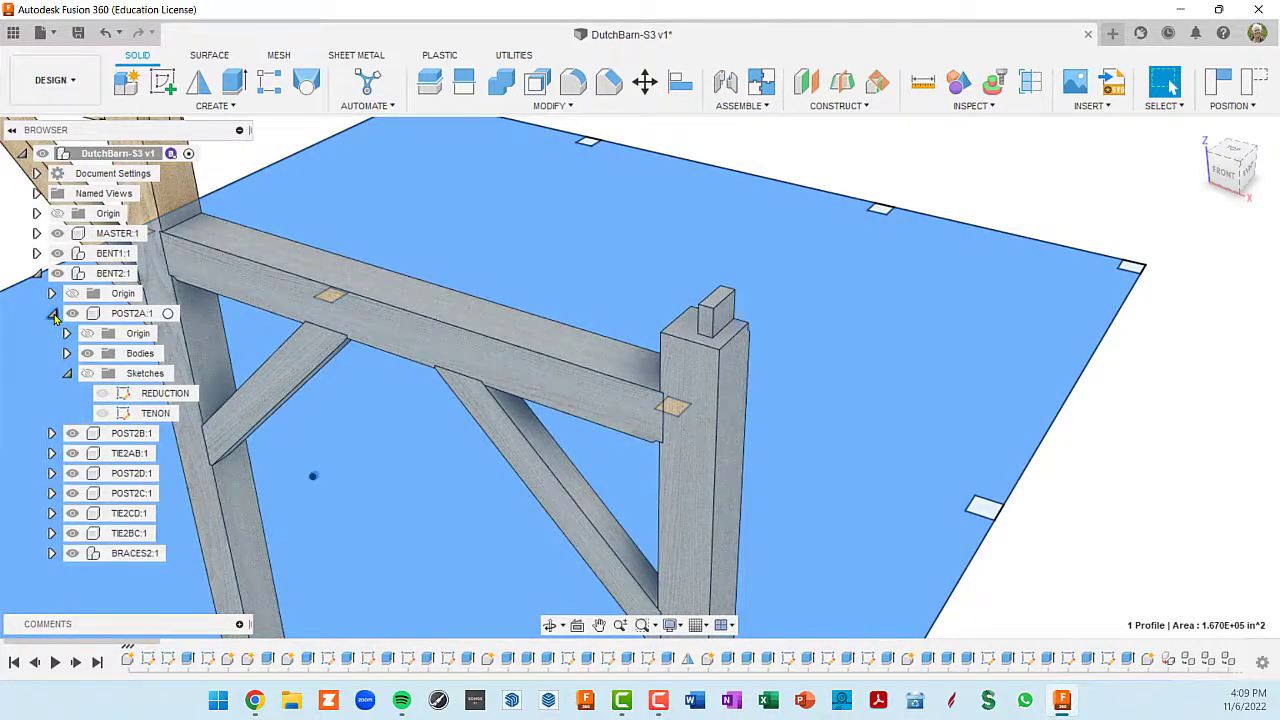
click(52, 314)
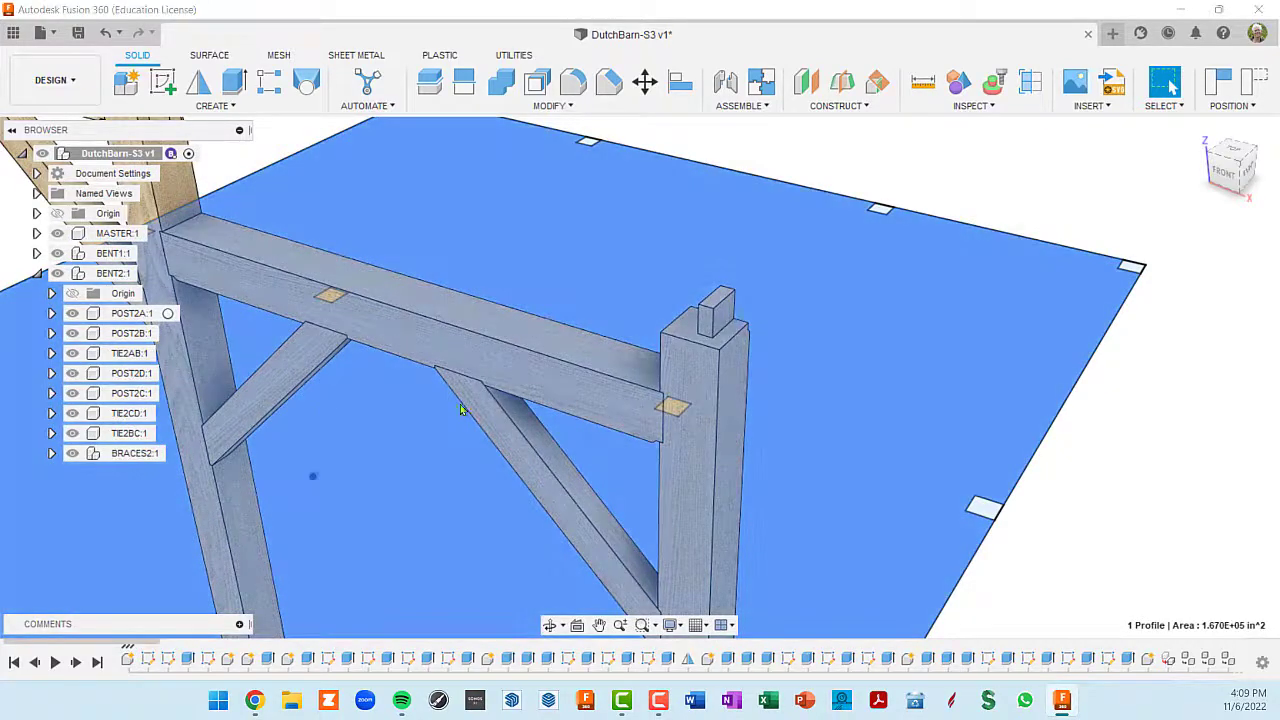
shift+middle_drag(893, 416, 503, 363)
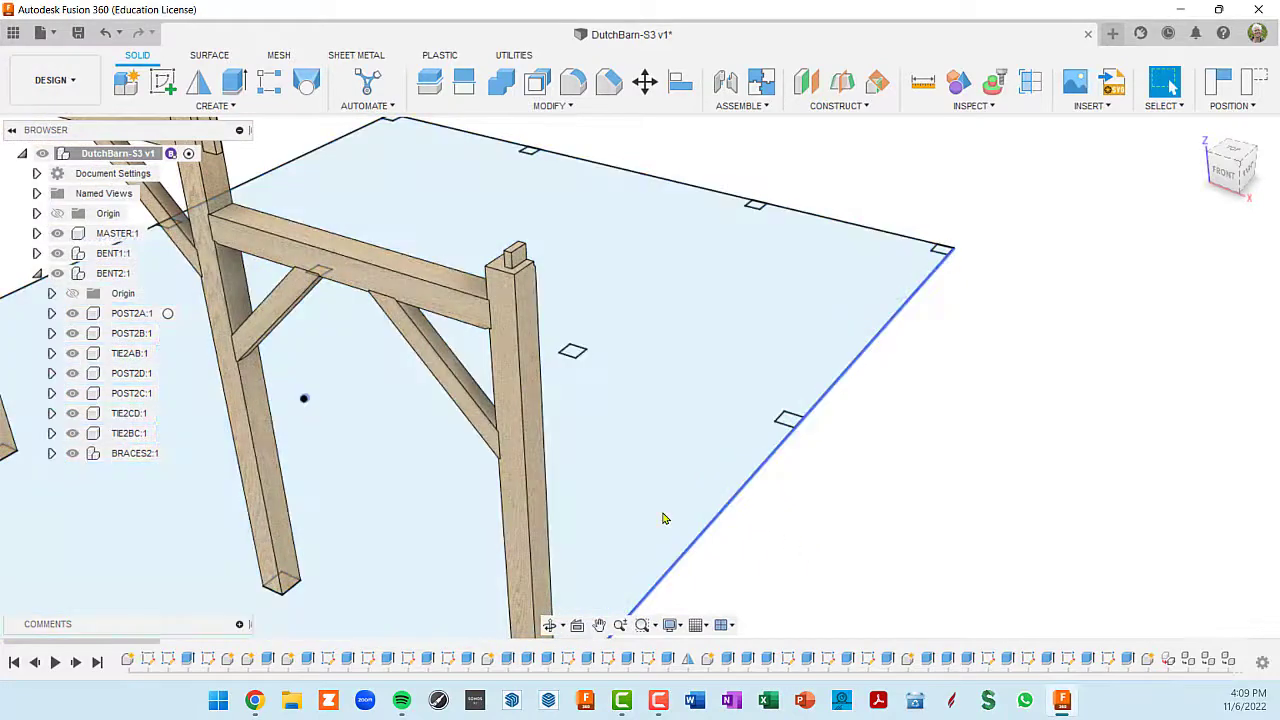
shift+middle_drag(663, 517, 276, 446)
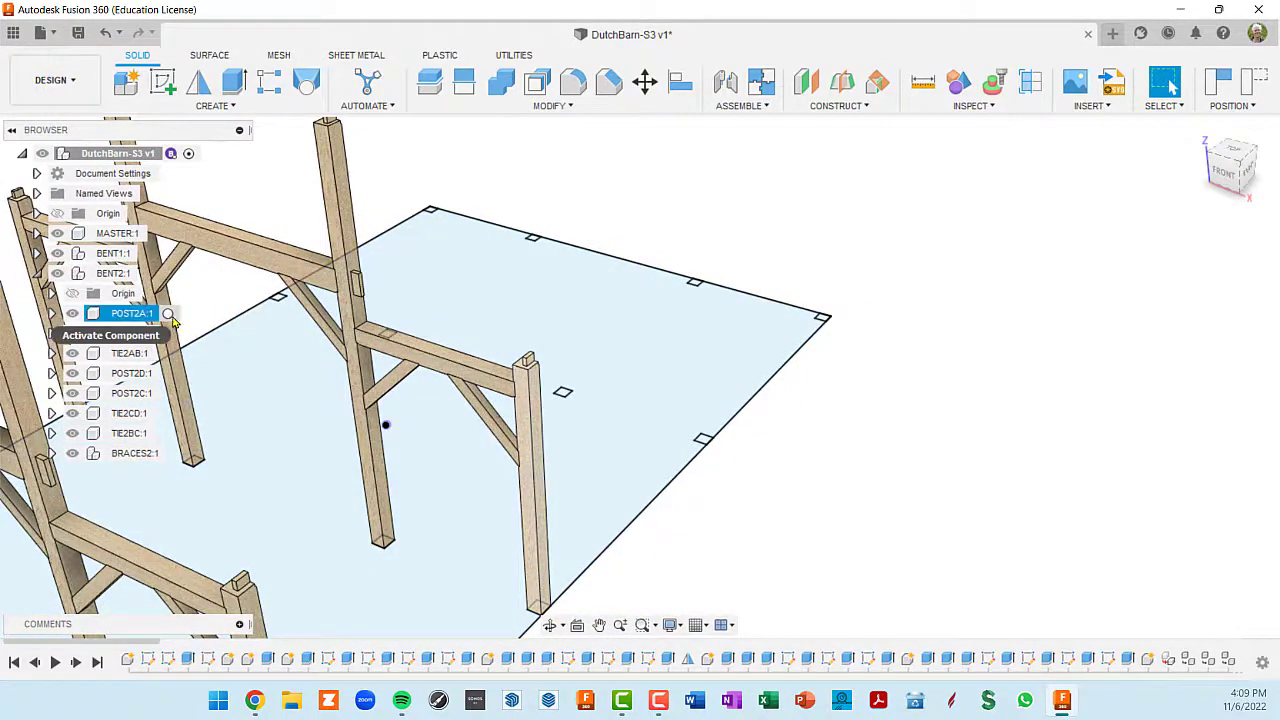
click(168, 314)
scroll(455, 375, up, 3)
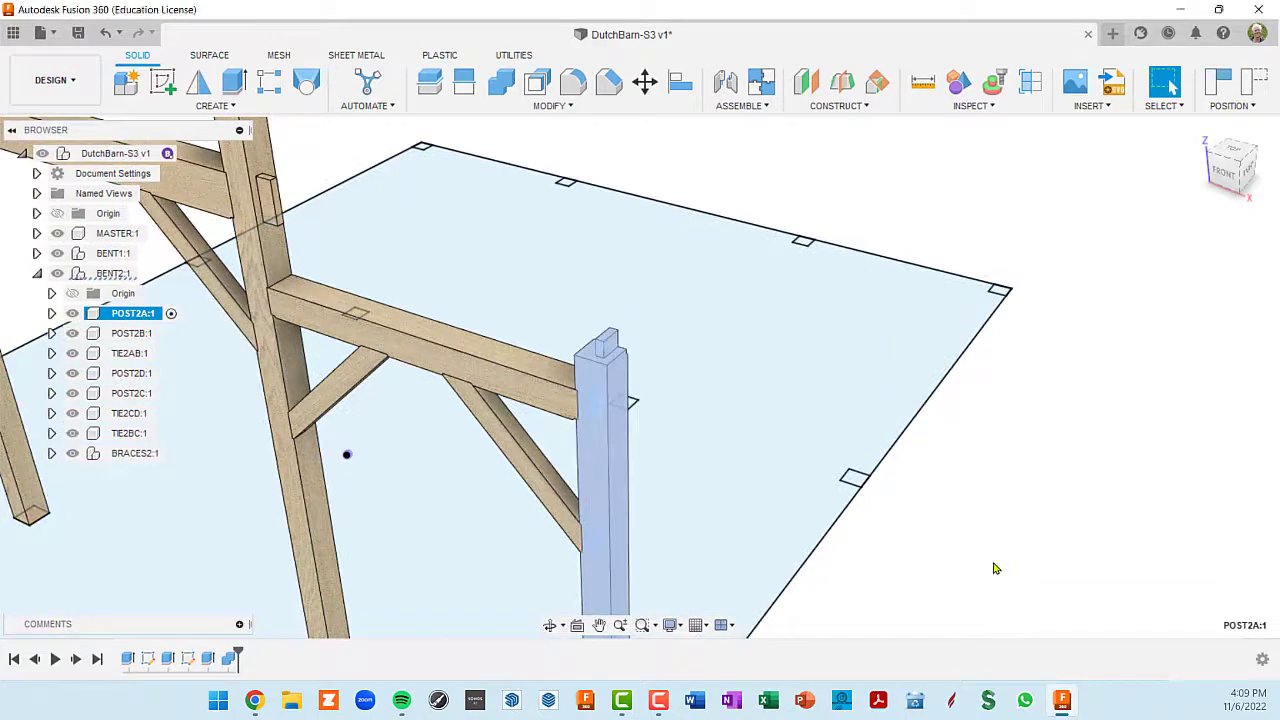
click(995, 568)
scroll(568, 360, up, 3)
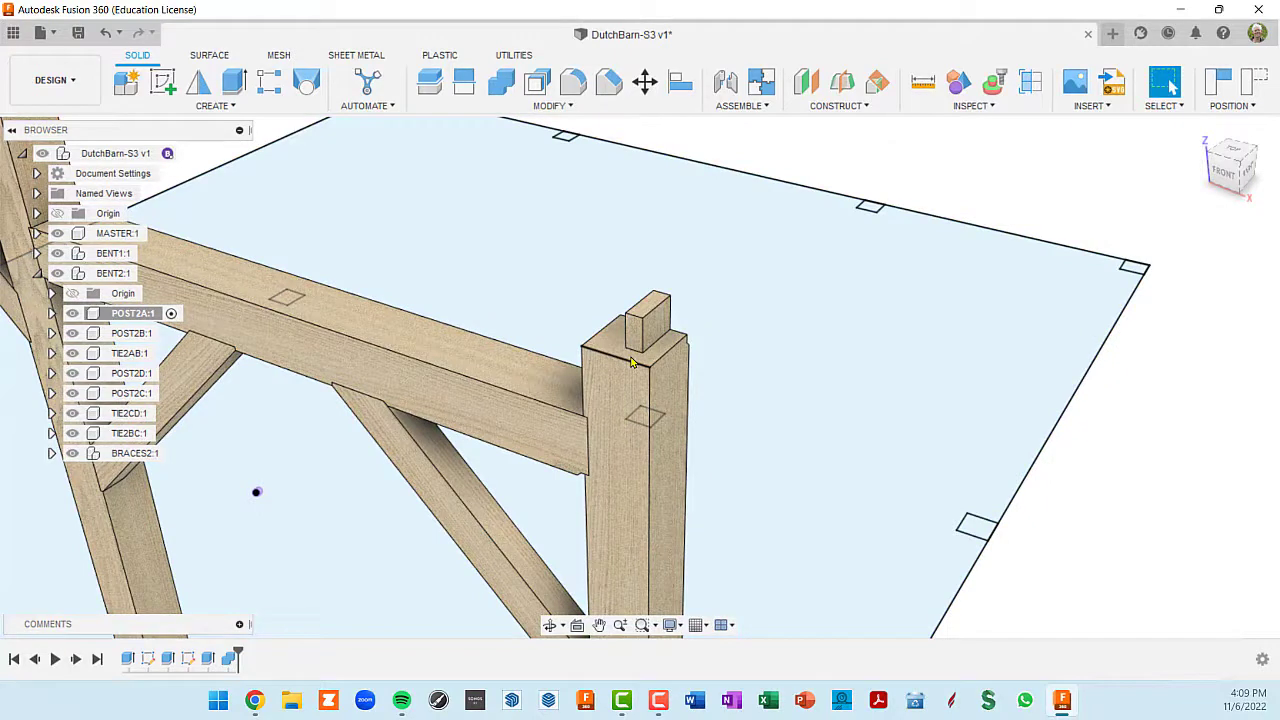
- Capture the moved components' positions and extrude the front face of POST2A's top tenon by 2 inches, joined to the post
key(q)
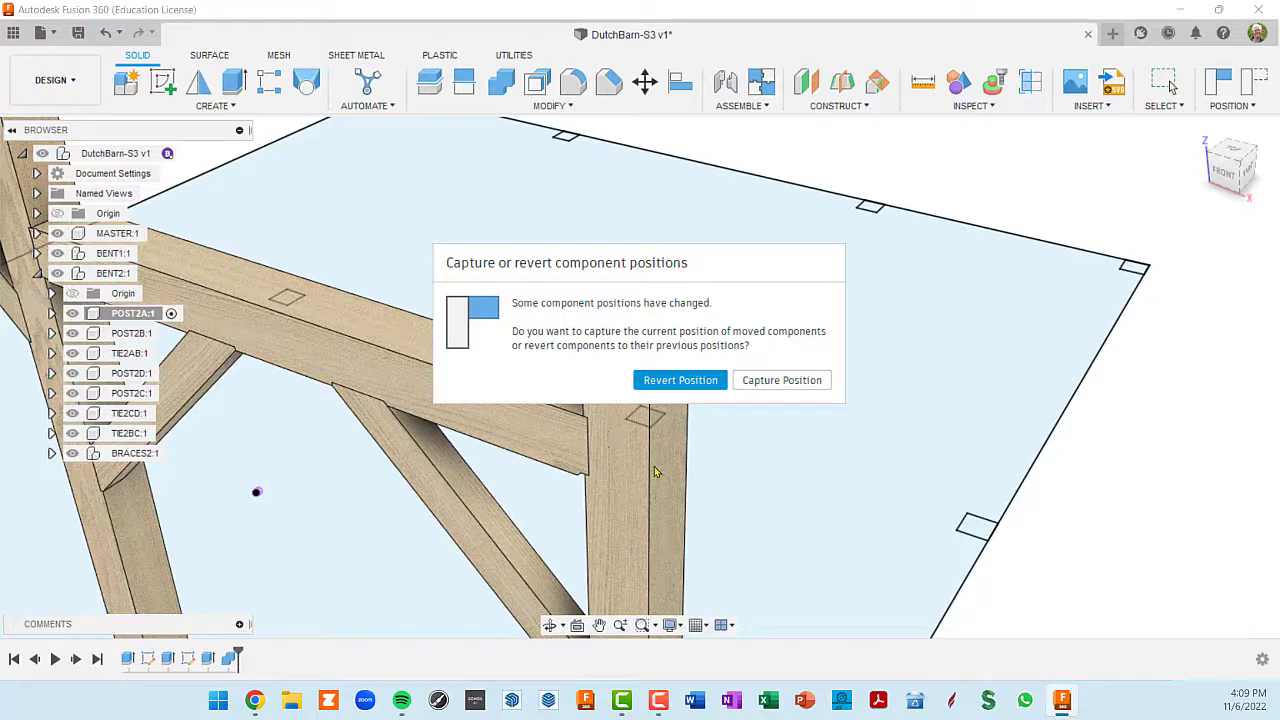
click(780, 380)
scroll(775, 400, down, 5)
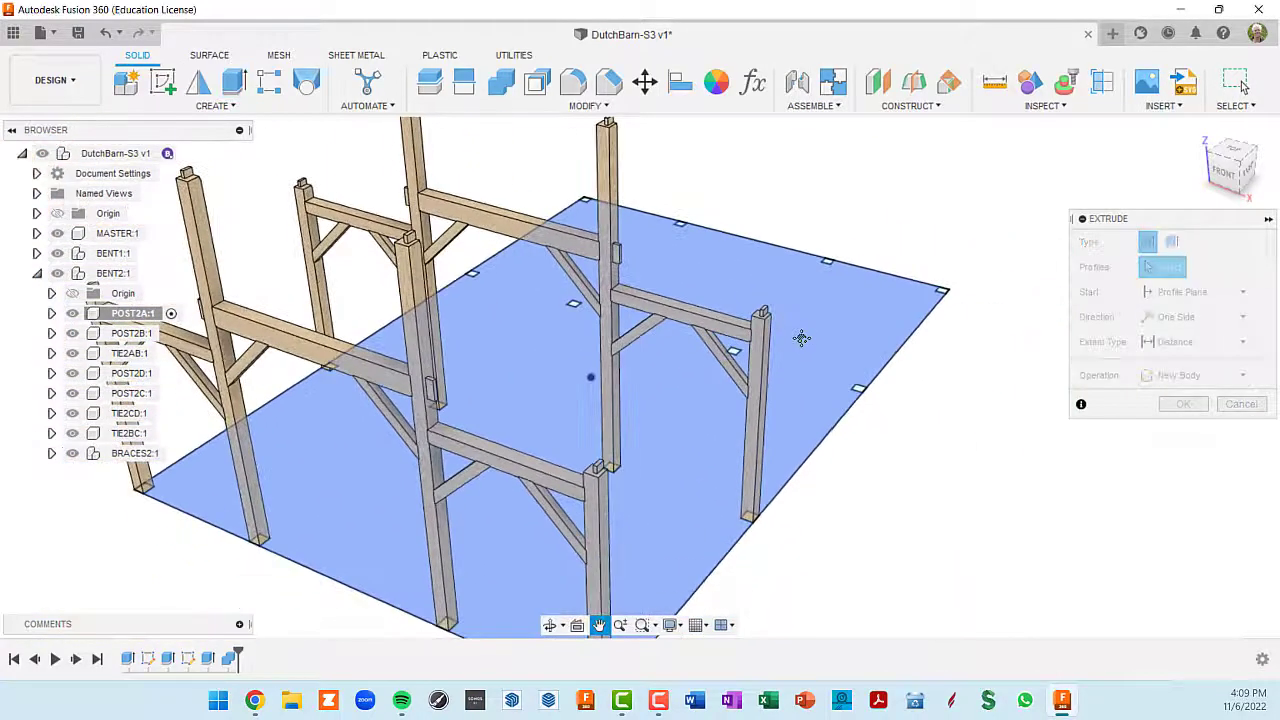
scroll(800, 340, up, 5)
scroll(718, 255, up, 2)
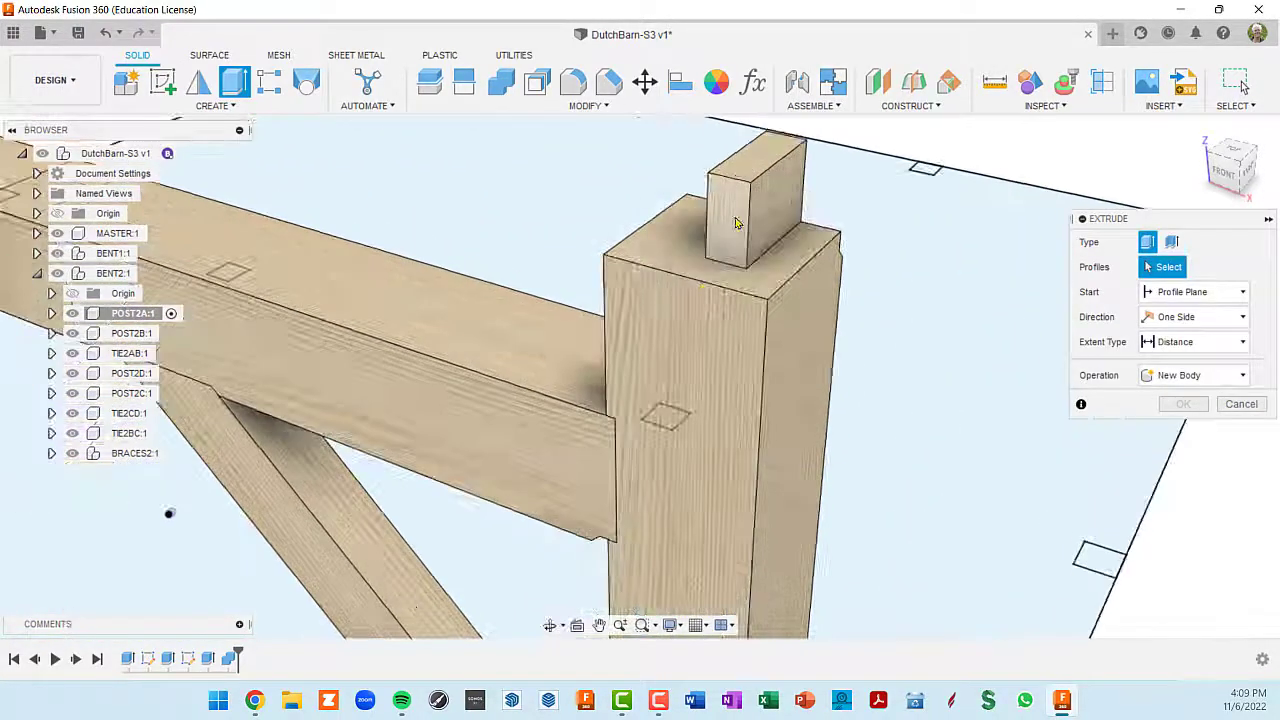
click(733, 222)
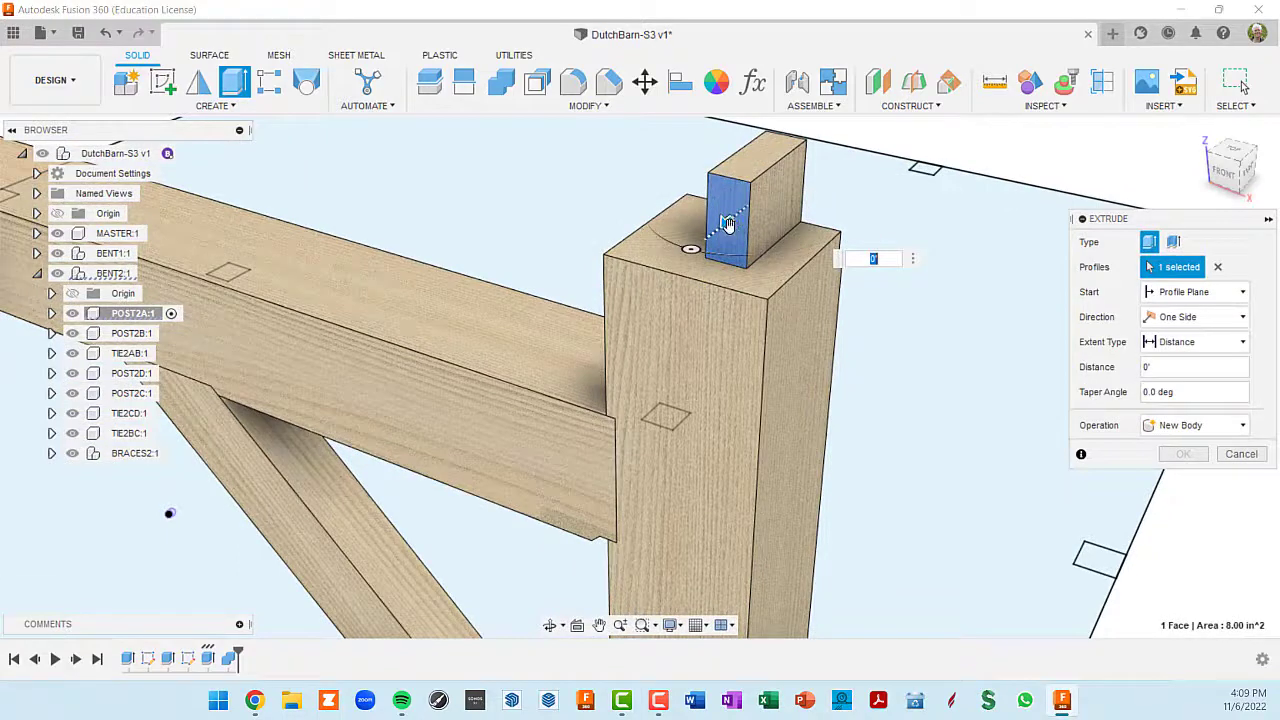
drag(726, 222, 706, 240)
drag(717, 333, 717, 334)
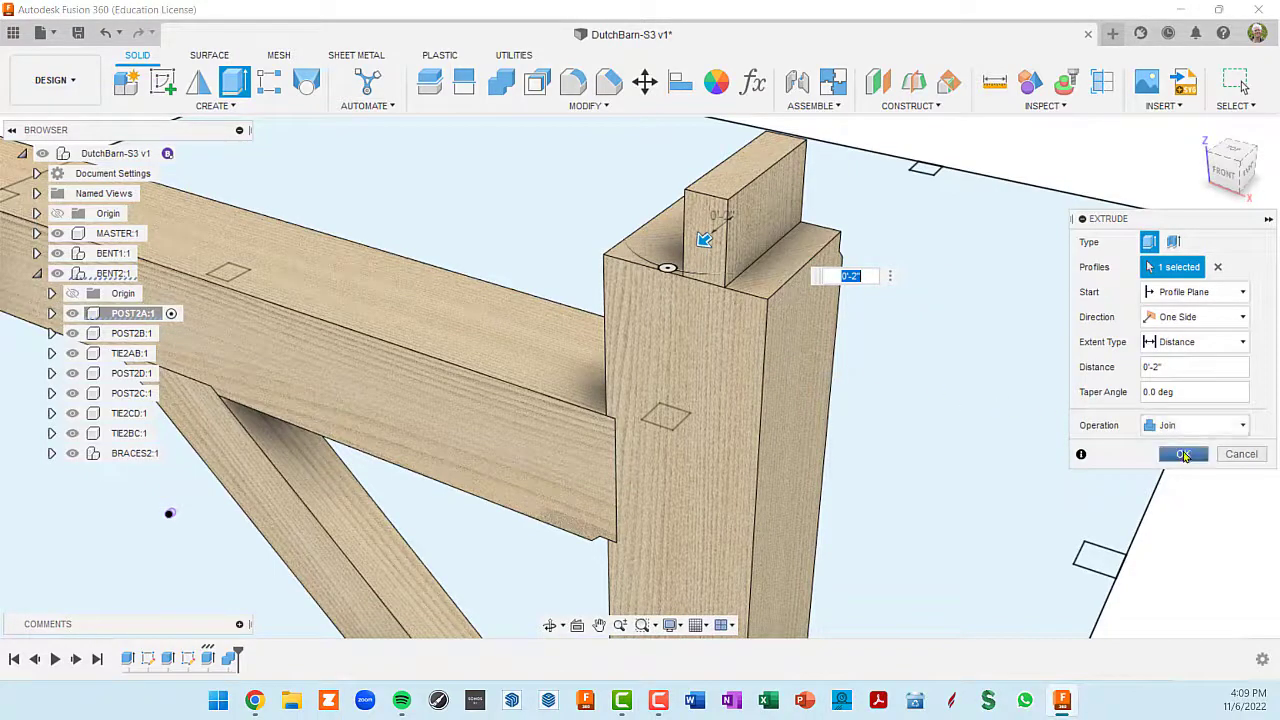
click(1184, 455)
- Activate the POST2B component of BENT2 for editing
scroll(737, 308, down, 5)
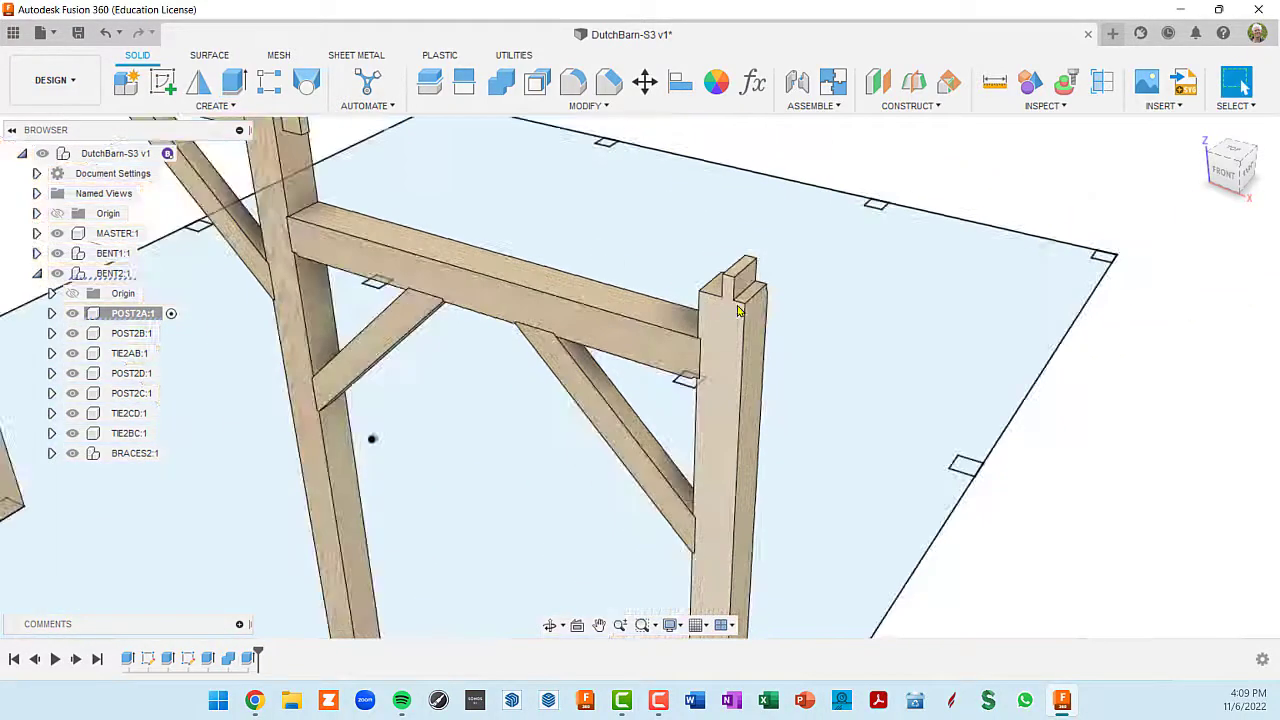
middle_drag(640, 306, 497, 295)
scroll(603, 249, up, 5)
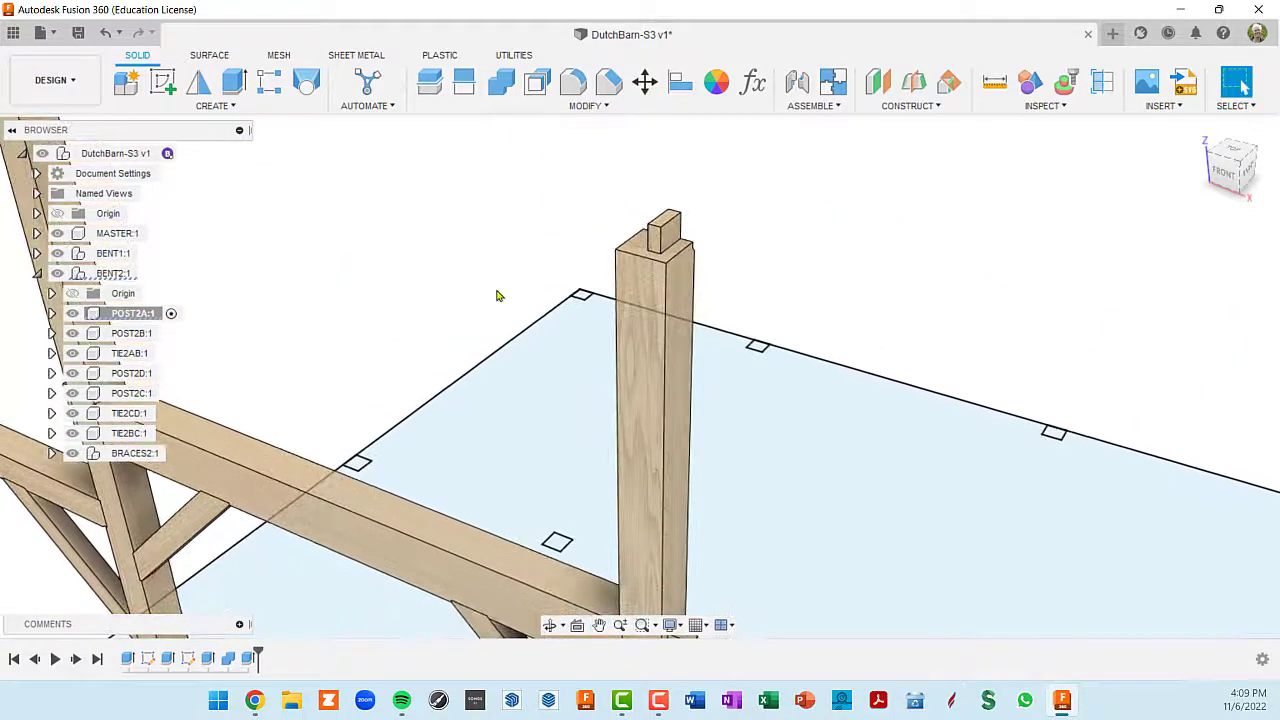
click(160, 336)
click(171, 333)
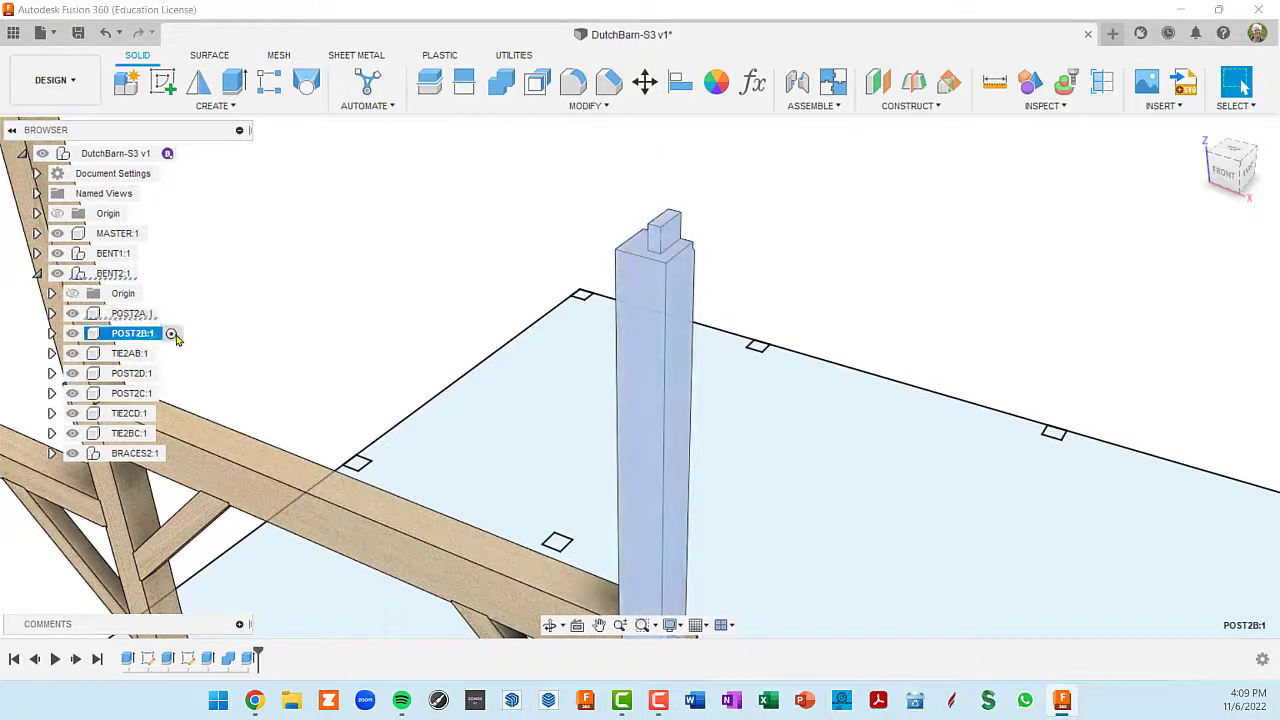
click(450, 253)
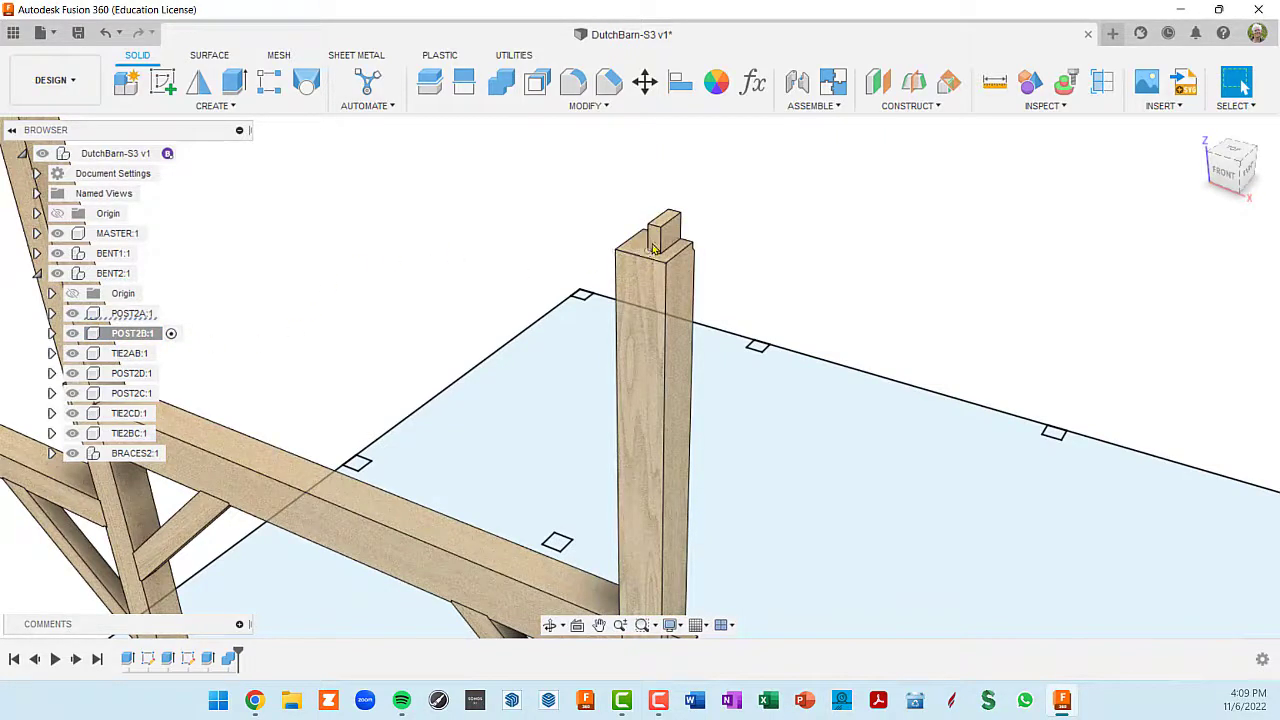
- Extrude the front face of POST2B's top tenon by 2 inches, joined to the post
click(652, 248)
scroll(665, 240, up, 5)
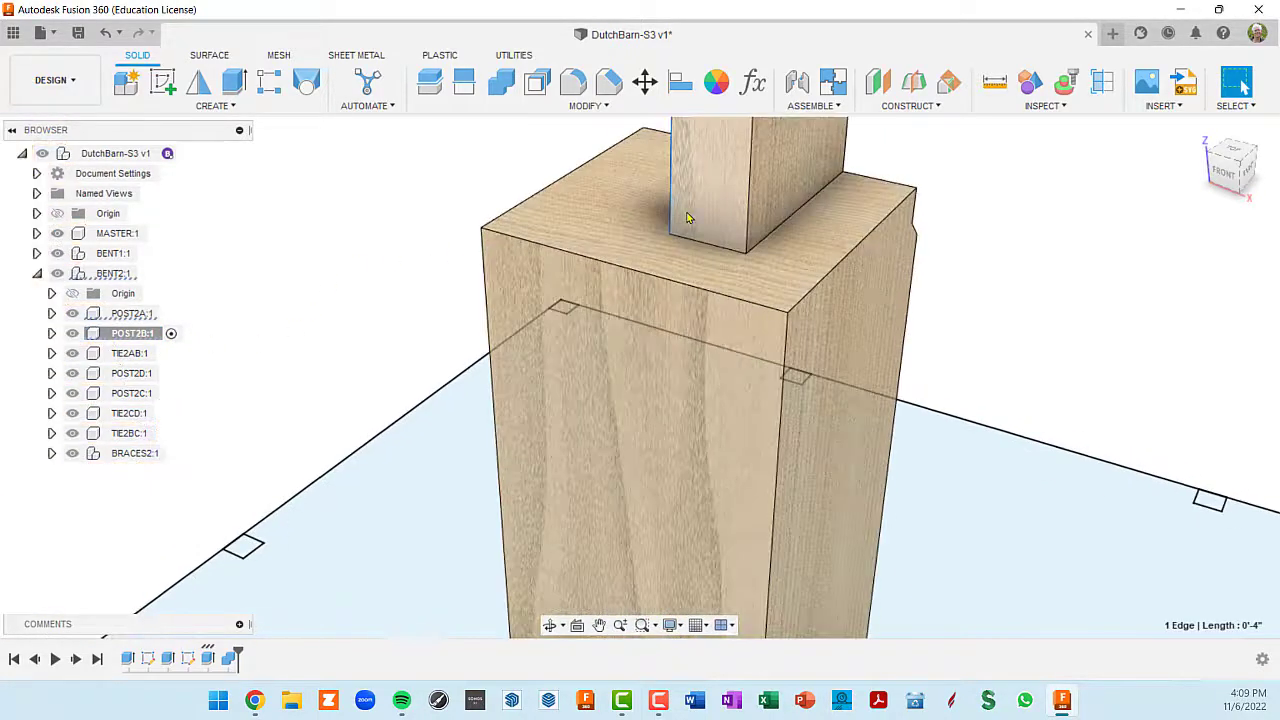
click(688, 217)
scroll(700, 228, down, 5)
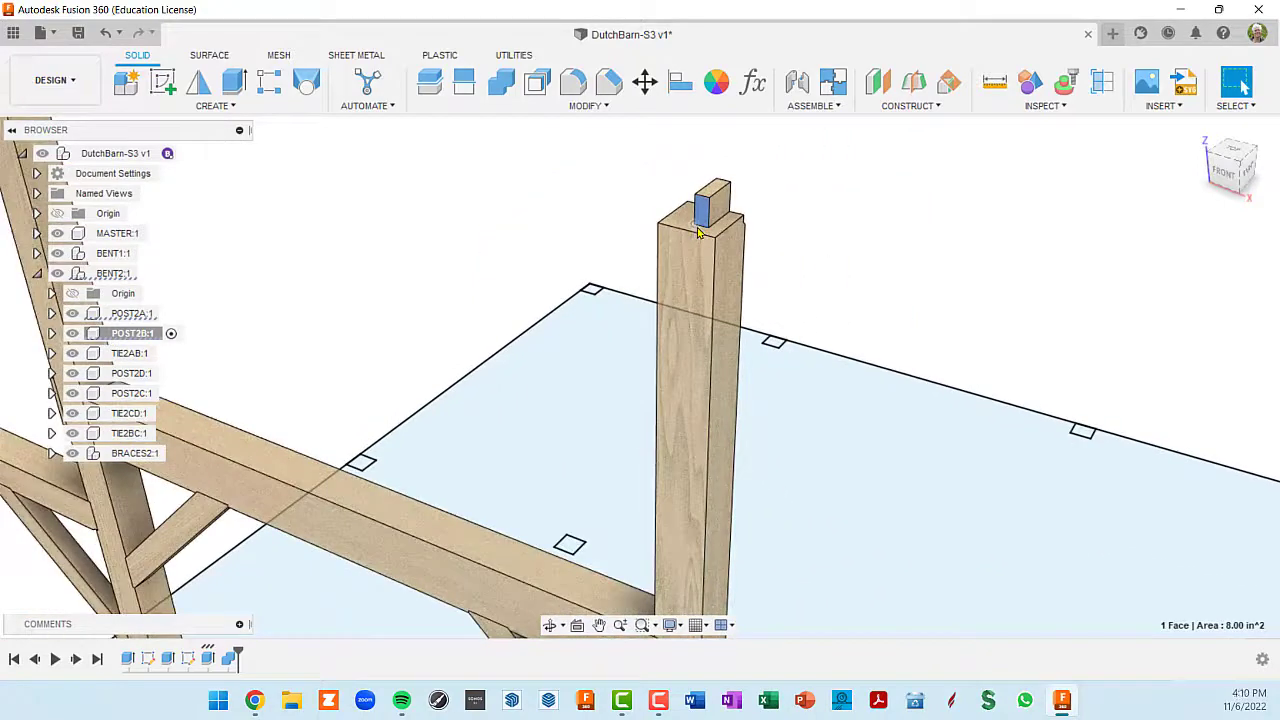
key(e)
drag(690, 224, 685, 268)
text(2)
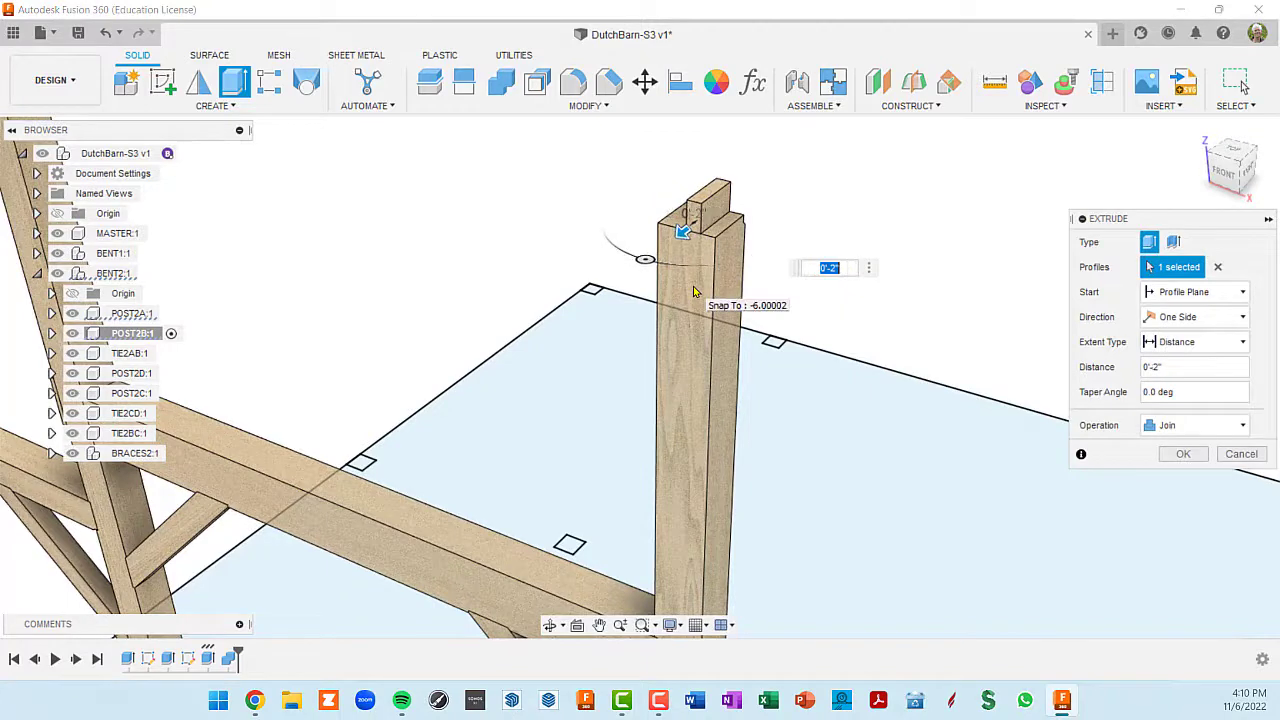
key(Tab)
click(1182, 454)
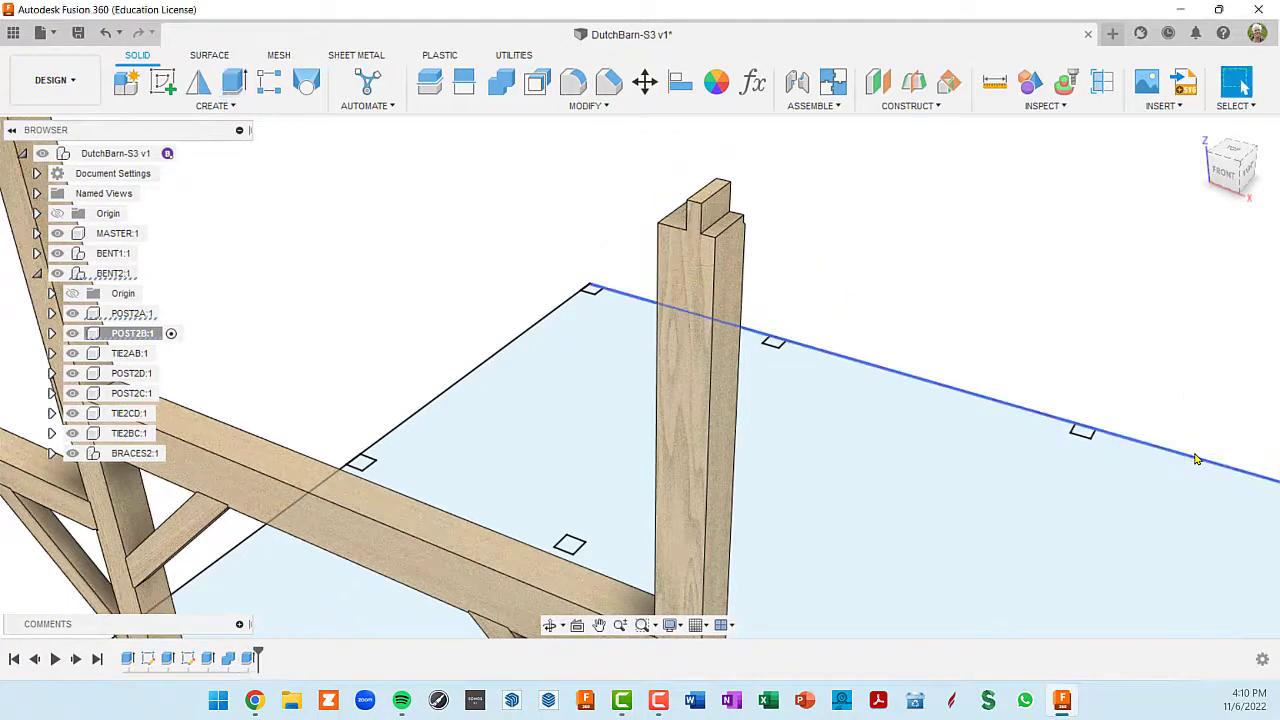
- Identify BENT2's other tall inner post and activate its component, POST2C, for editing
scroll(405, 245, down, 5)
scroll(411, 256, down, 3)
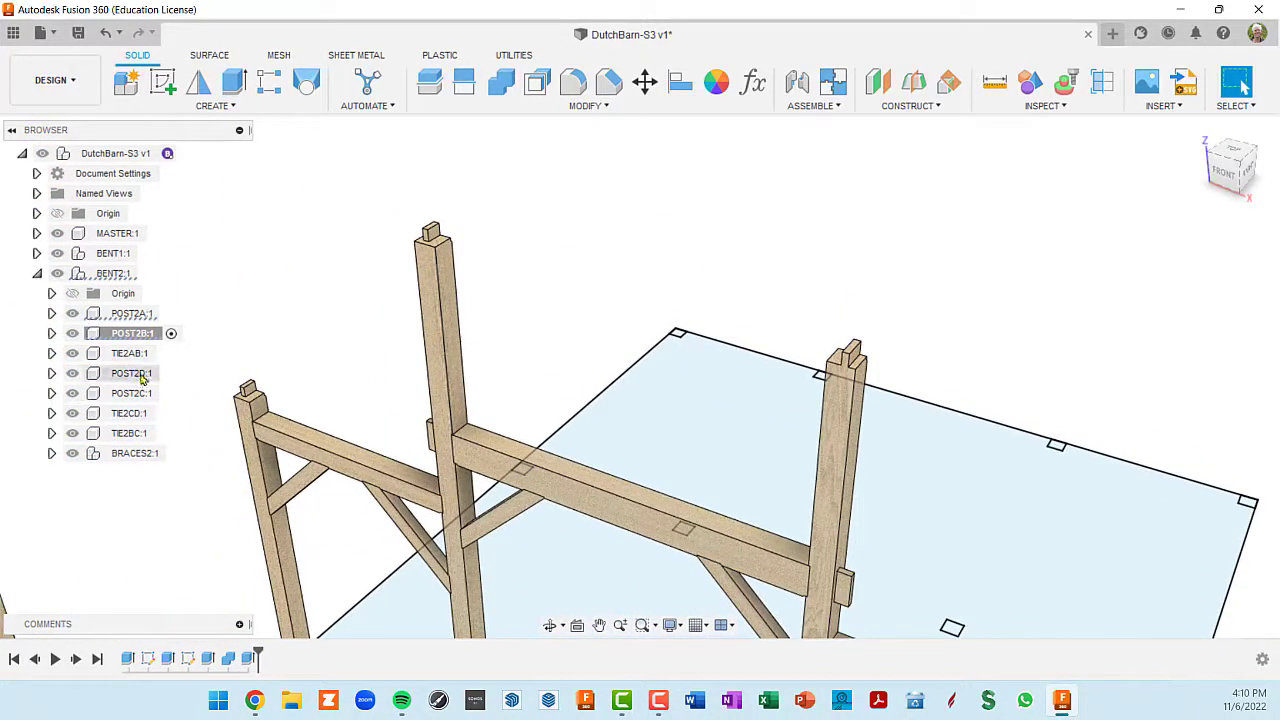
click(434, 326)
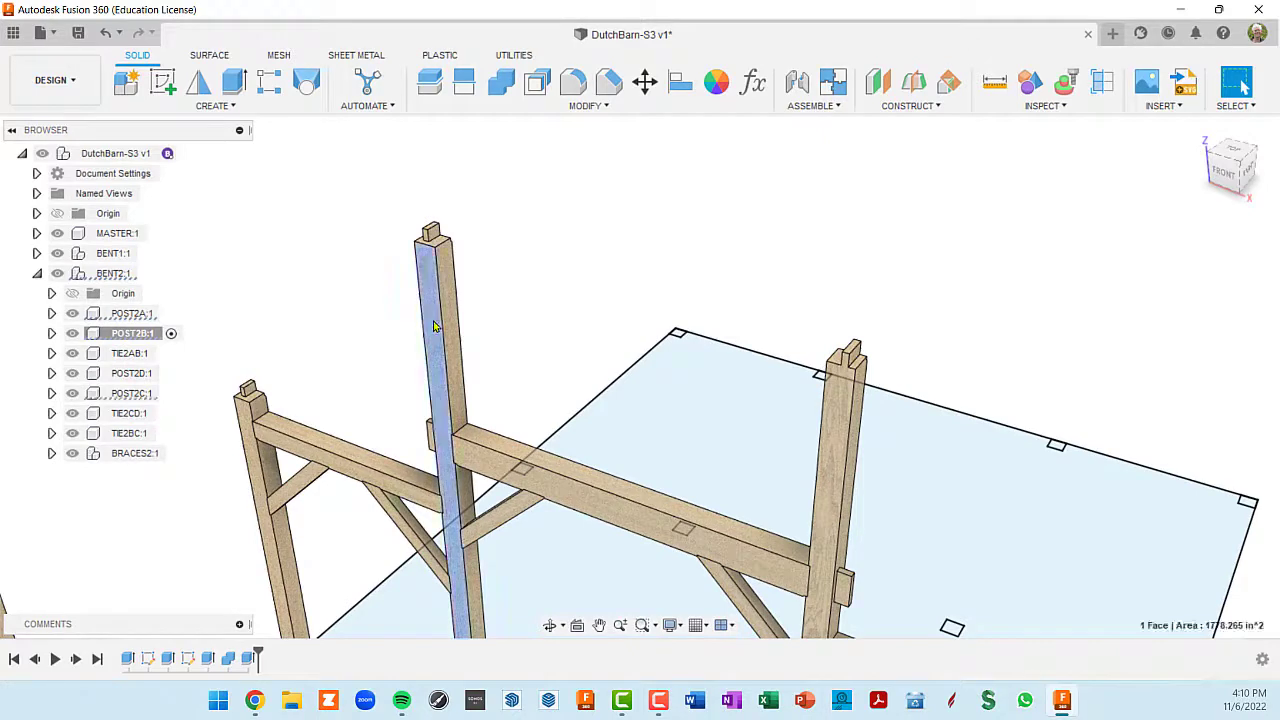
click(170, 394)
scroll(449, 266, up, 5)
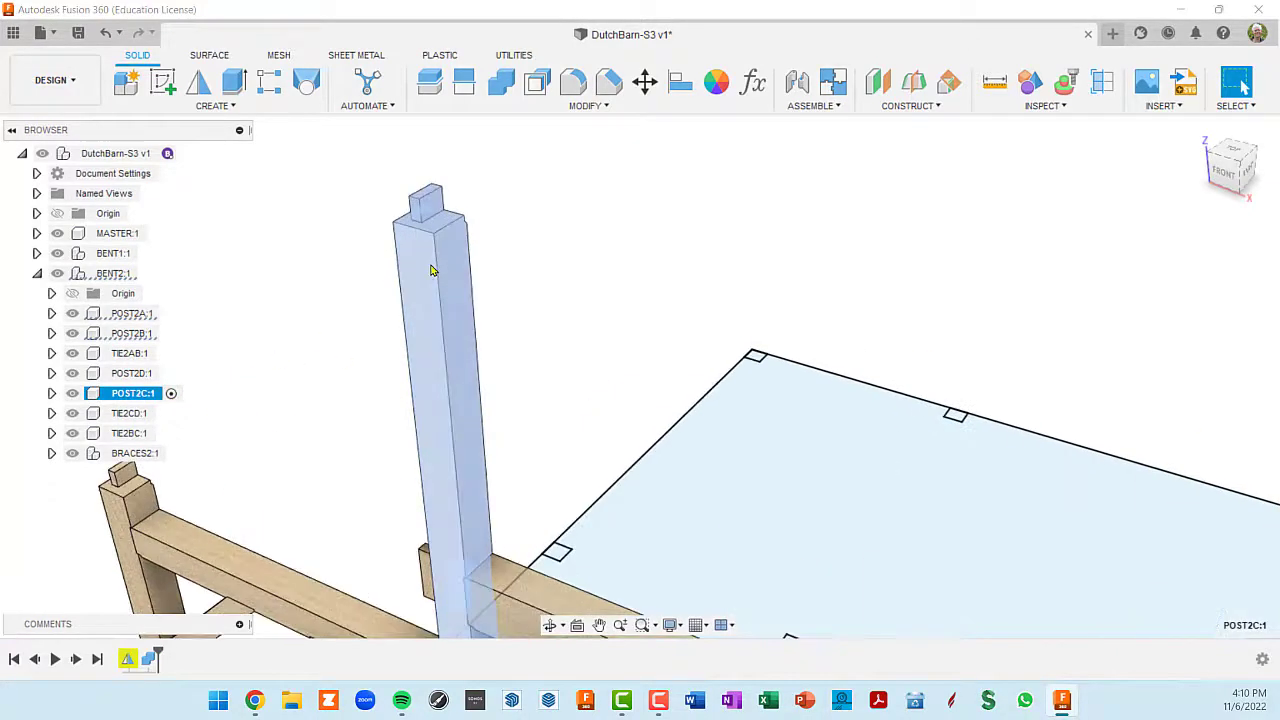
scroll(410, 220, up, 2)
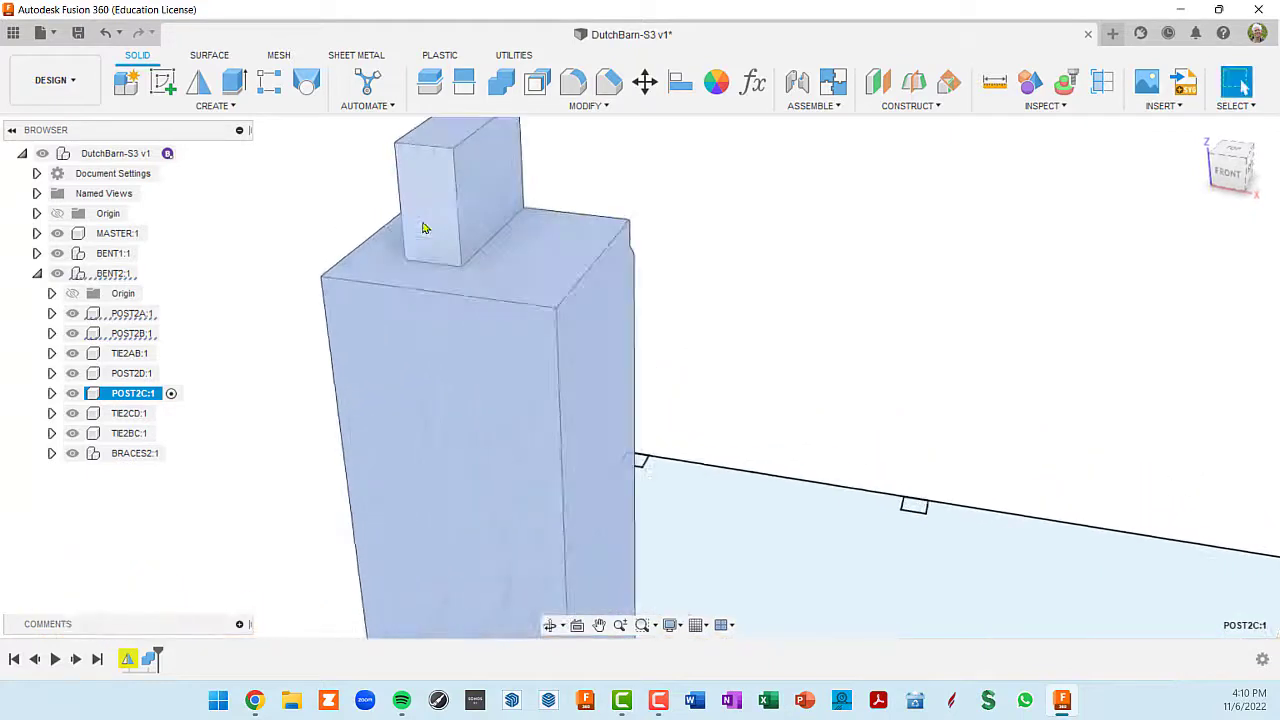
click(864, 209)
- Extrude the front face of POST2C's top tenon by 2 inches, joined to the post
key(e)
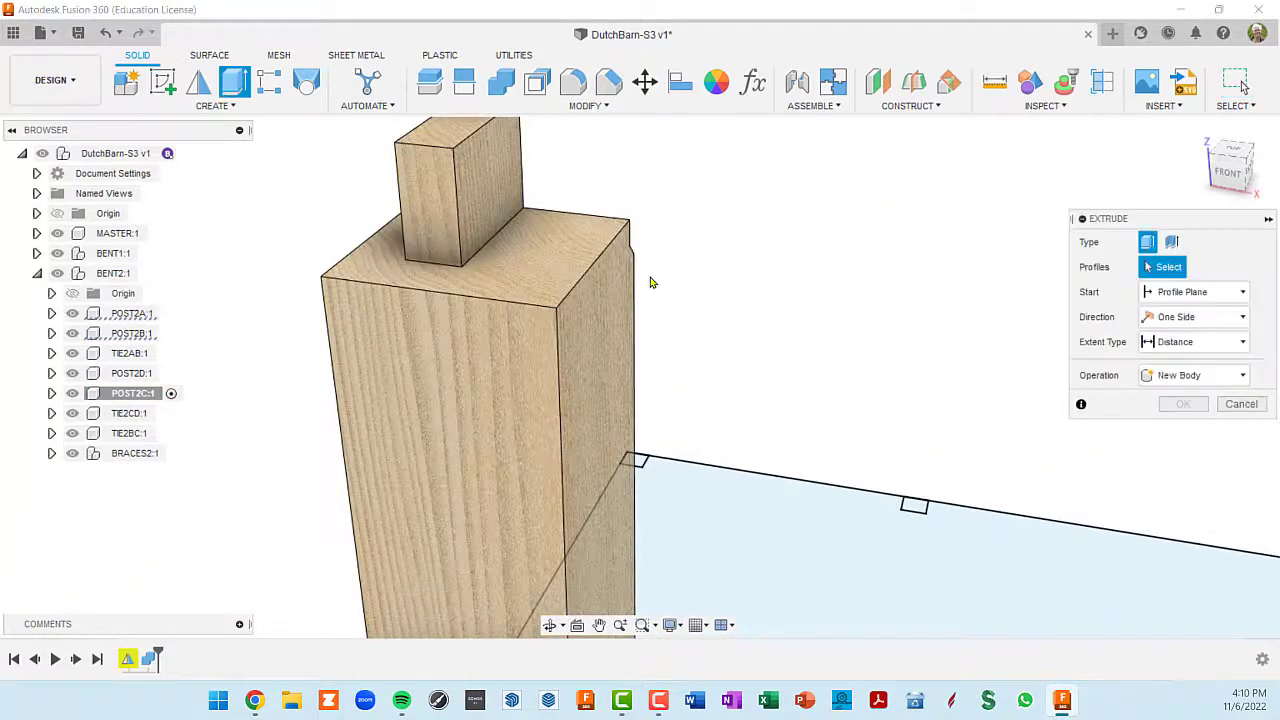
click(424, 212)
drag(424, 212, 623, 360)
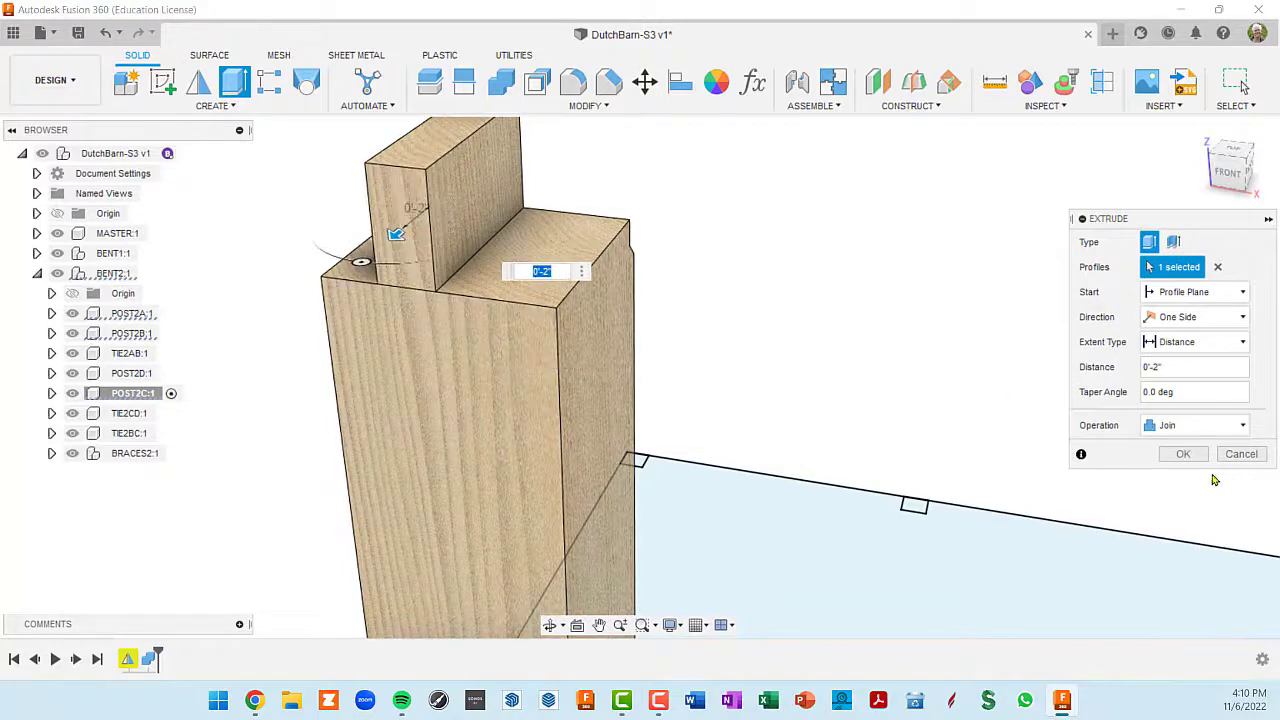
click(1183, 453)
- Activate POST2D, BENT2's remaining outer post, for editing
scroll(600, 330, down, 5)
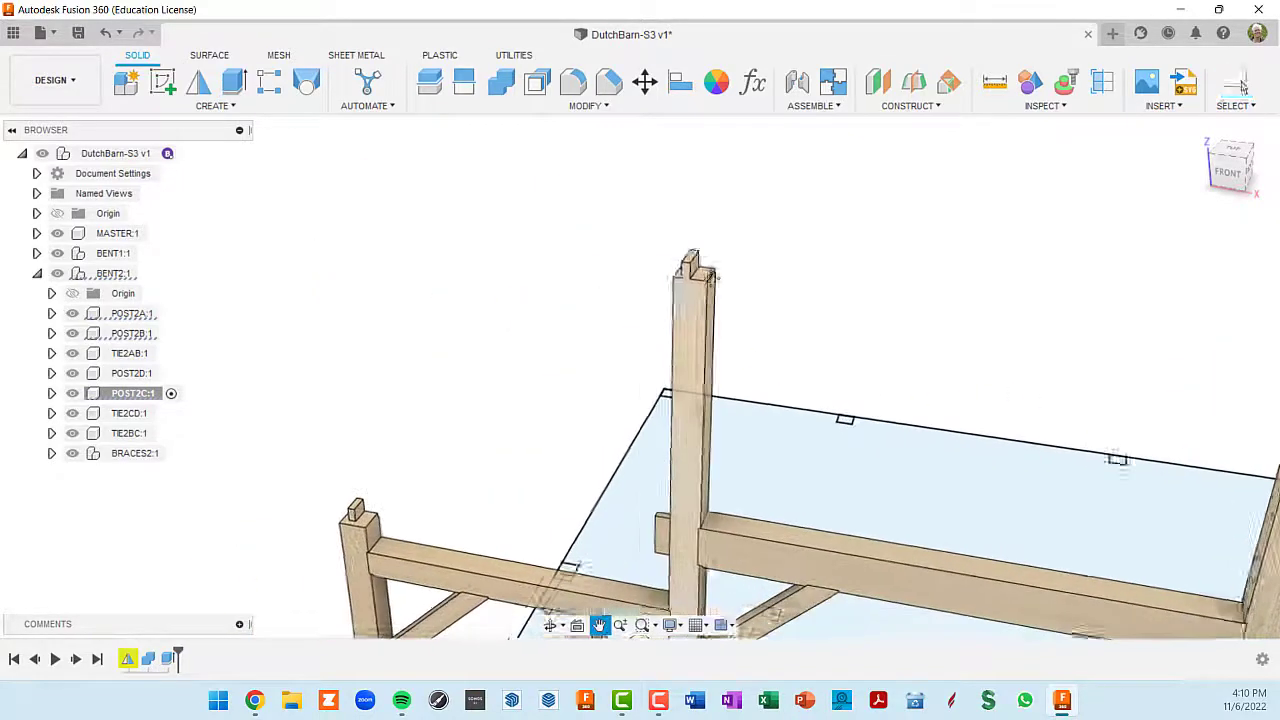
scroll(320, 614, up, 5)
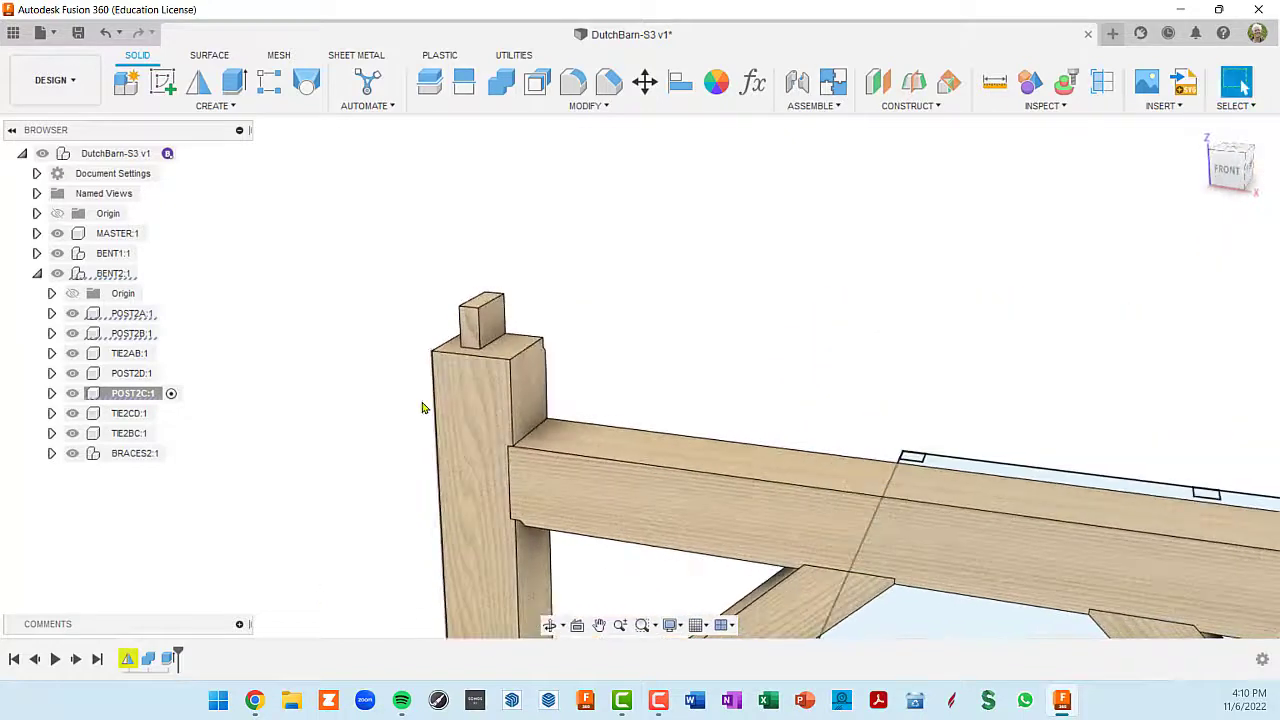
click(132, 373)
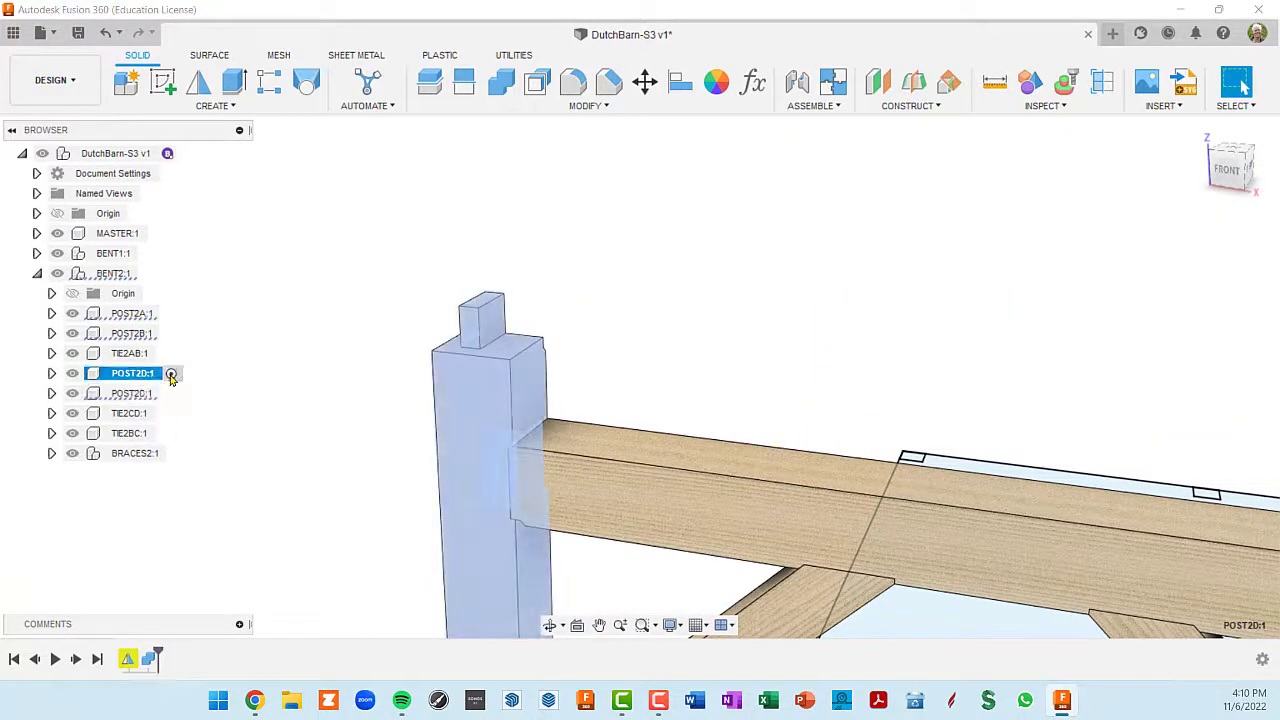
click(306, 343)
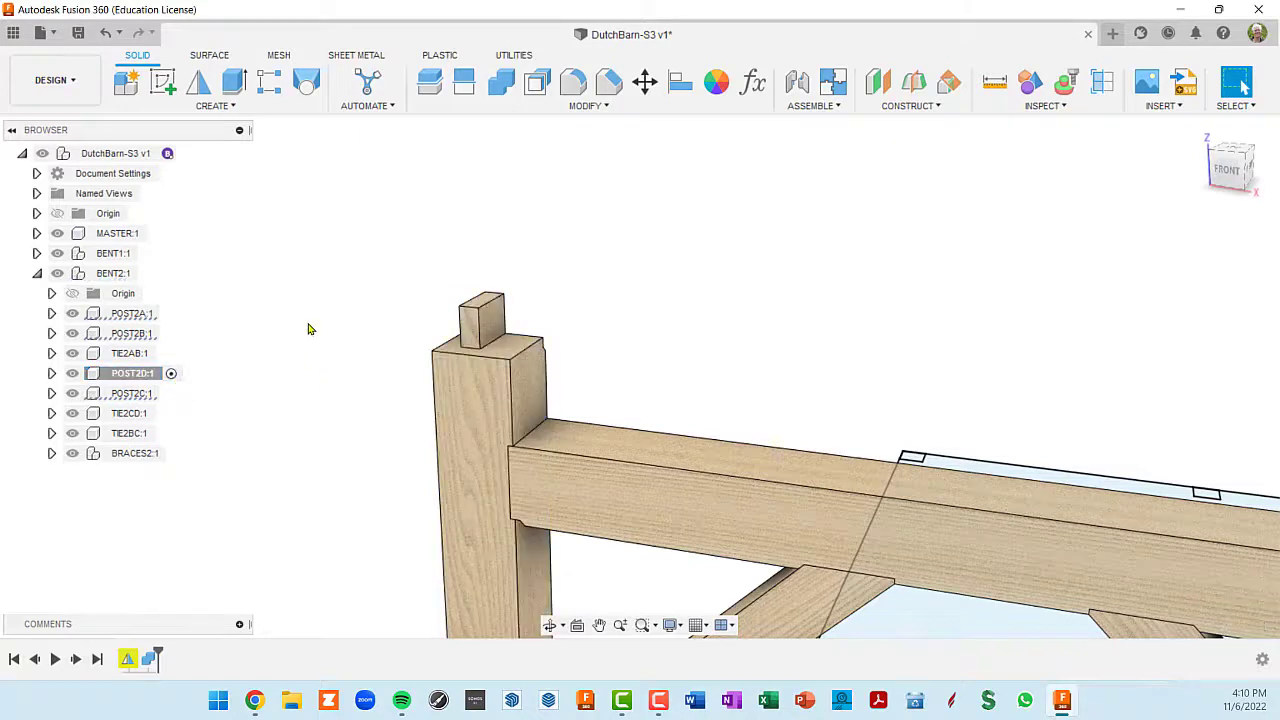
- Extrude the front face of POST2D's top tenon by 2 inches, joined to the post
click(466, 333)
key(e)
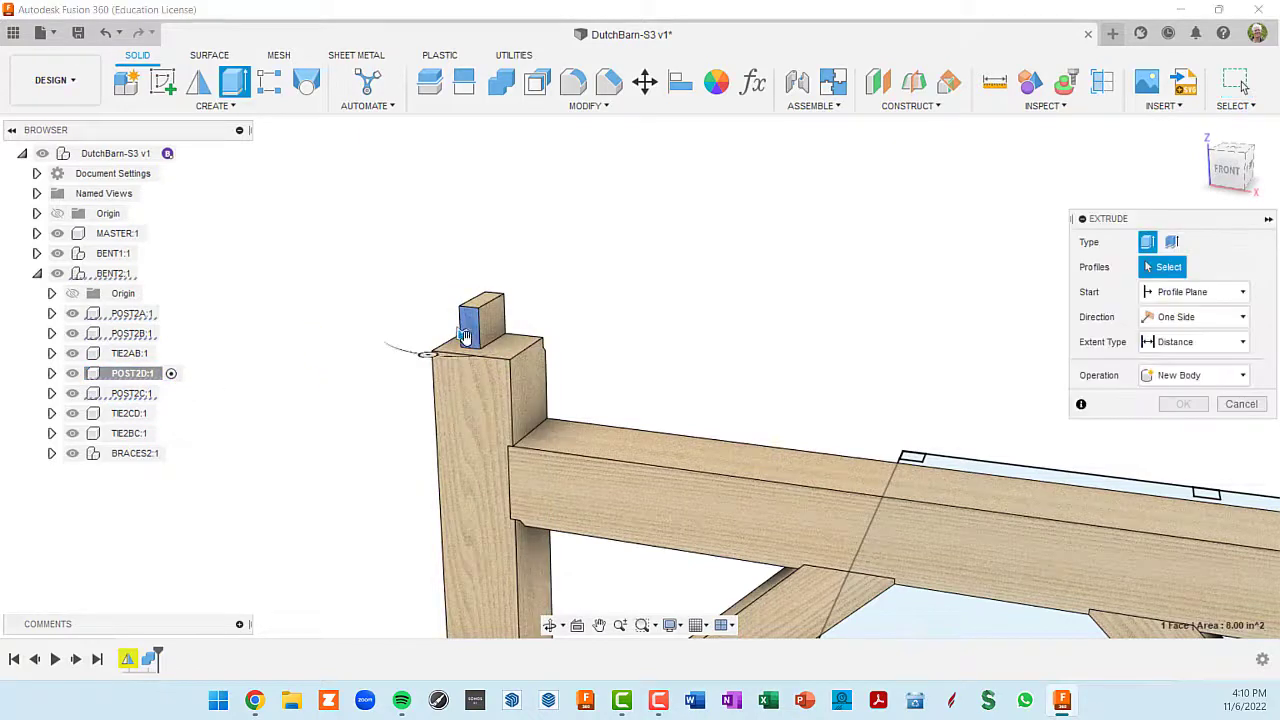
mouse_move(464, 333)
mouse_down()
mouse_move(449, 335)
mouse_move(455, 345)
mouse_up()
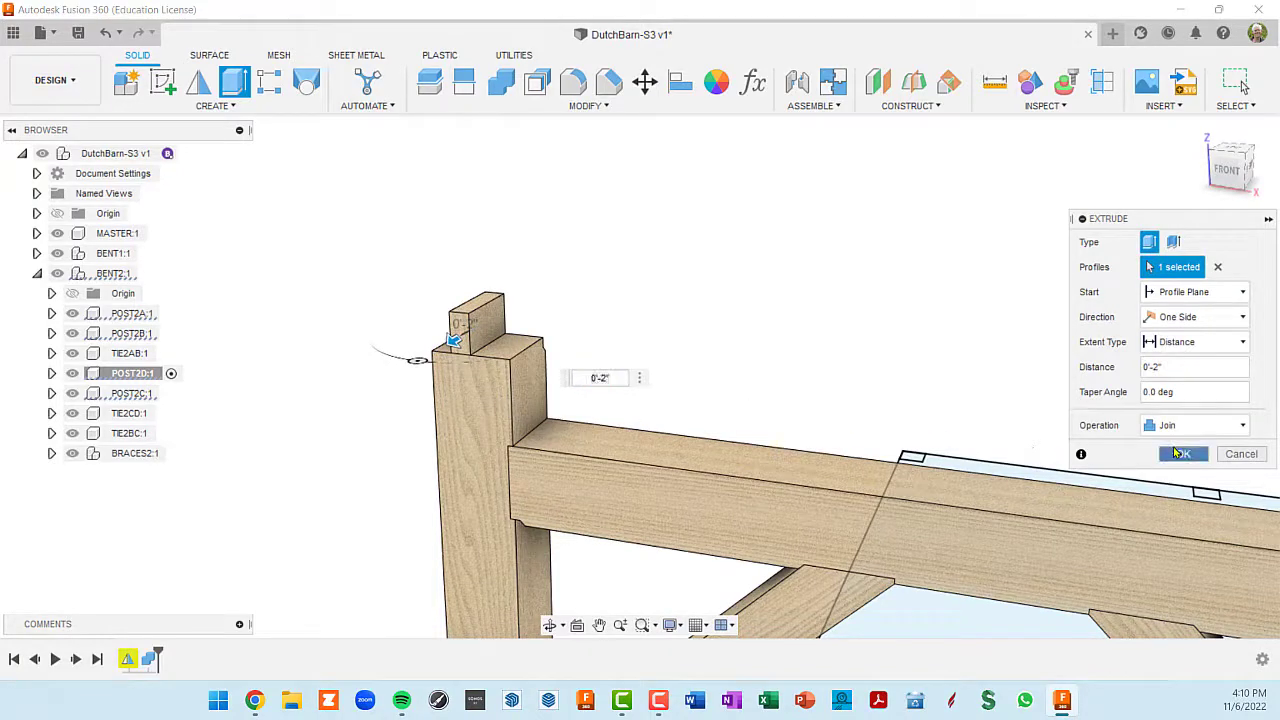
click(1176, 453)
- Examine the post-top tenons up close and look over both bents from the front and back
scroll(769, 400, down, 8)
shift+middle_drag(937, 546, 572, 366)
scroll(824, 496, up, 5)
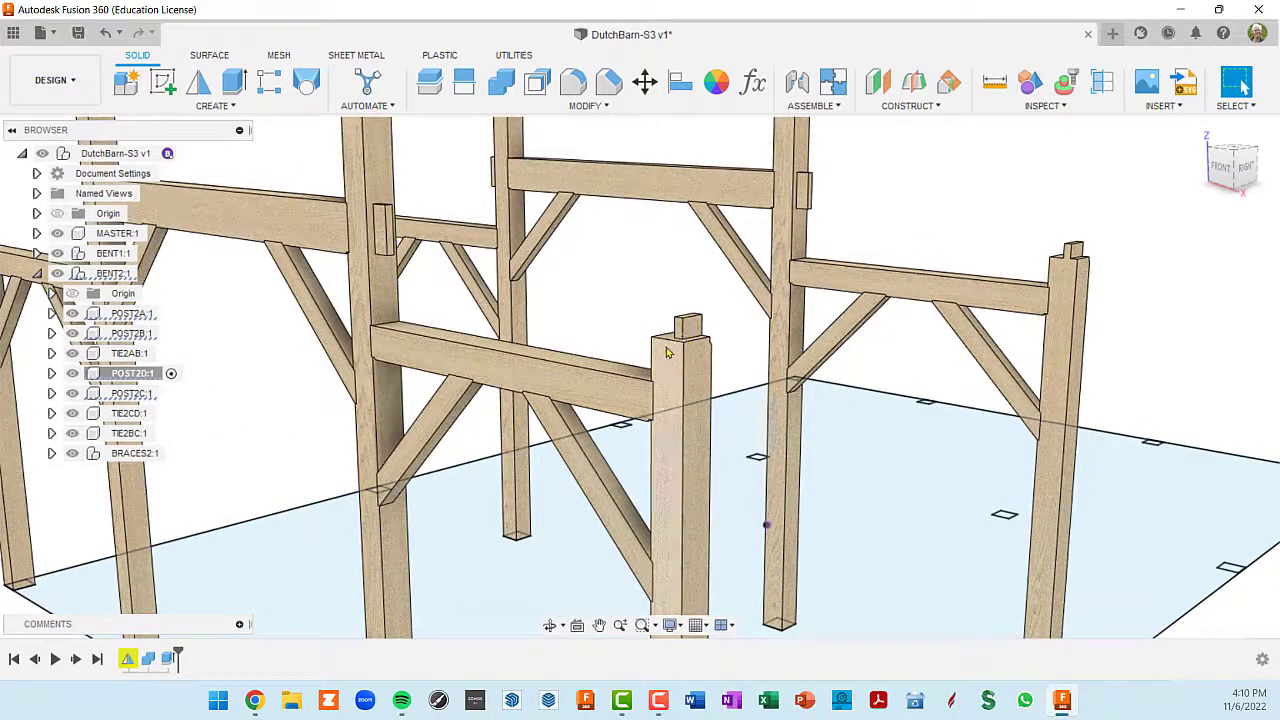
scroll(670, 340, up, 4)
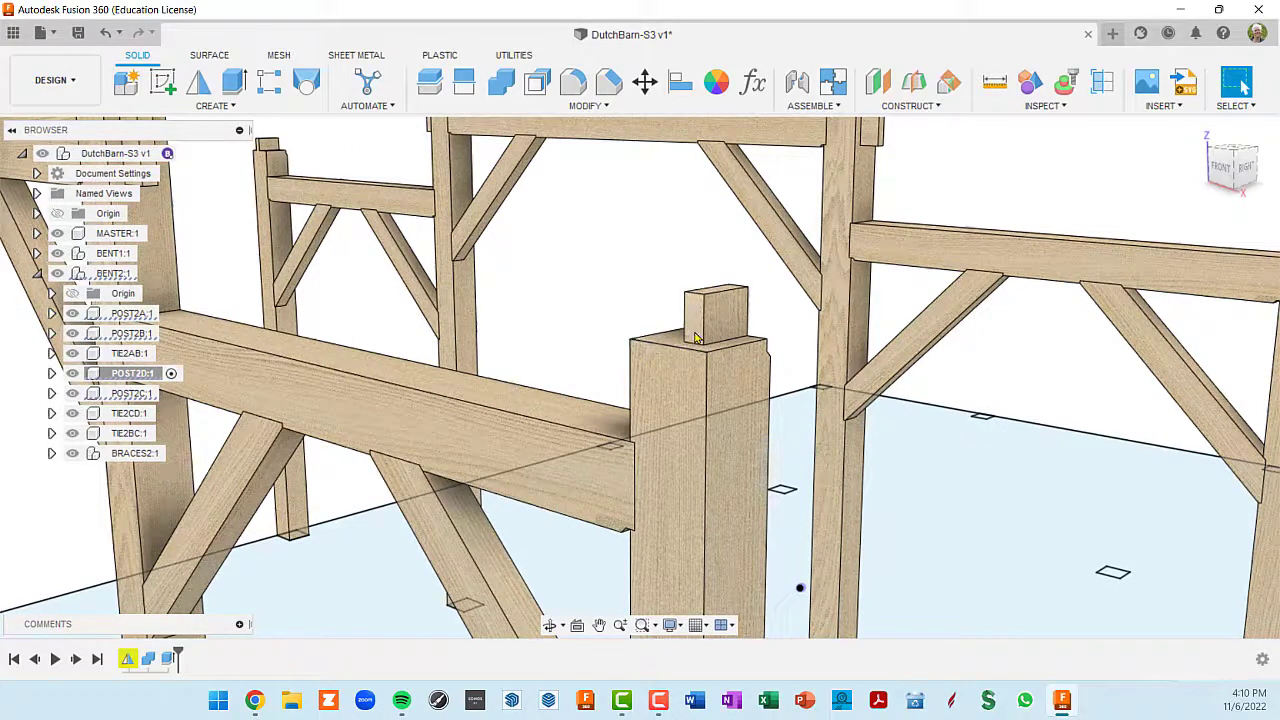
scroll(885, 382, up, 10)
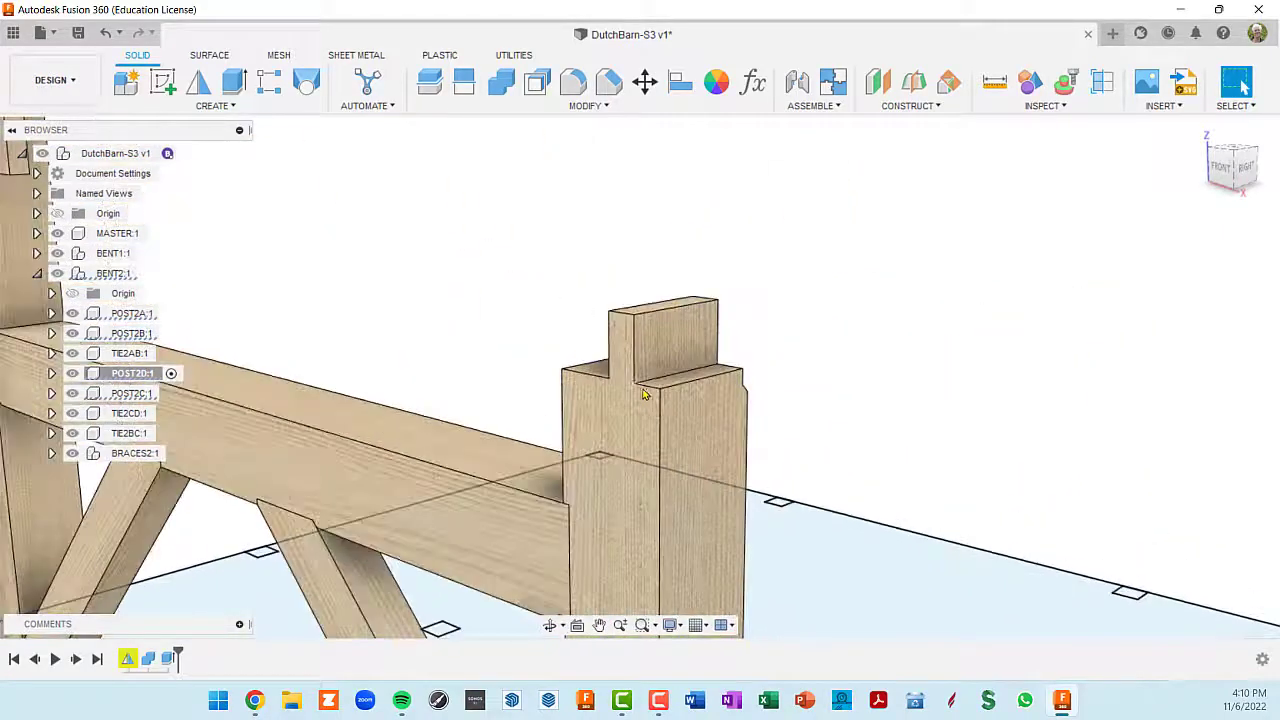
scroll(392, 261, down, 10)
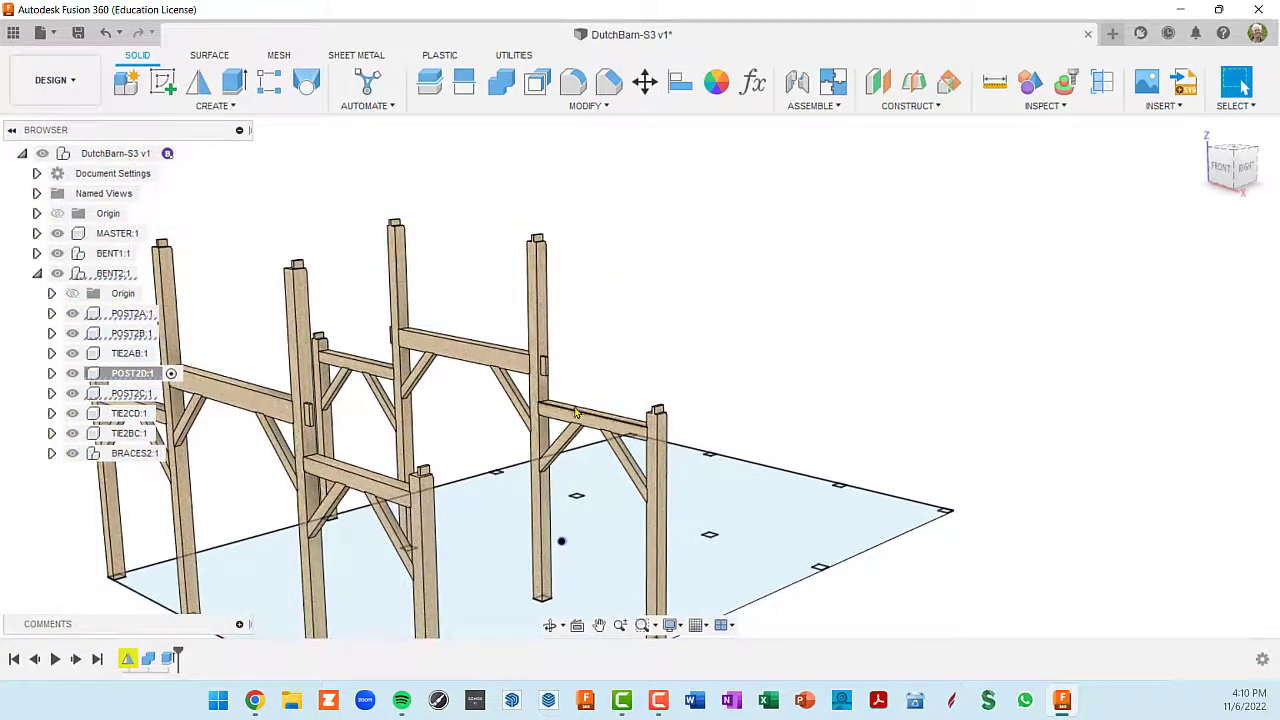
scroll(587, 408, down, 3)
shift+middle_drag(587, 408, 559, 420)
middle_drag(559, 420, 583, 434)
scroll(637, 454, up, 4)
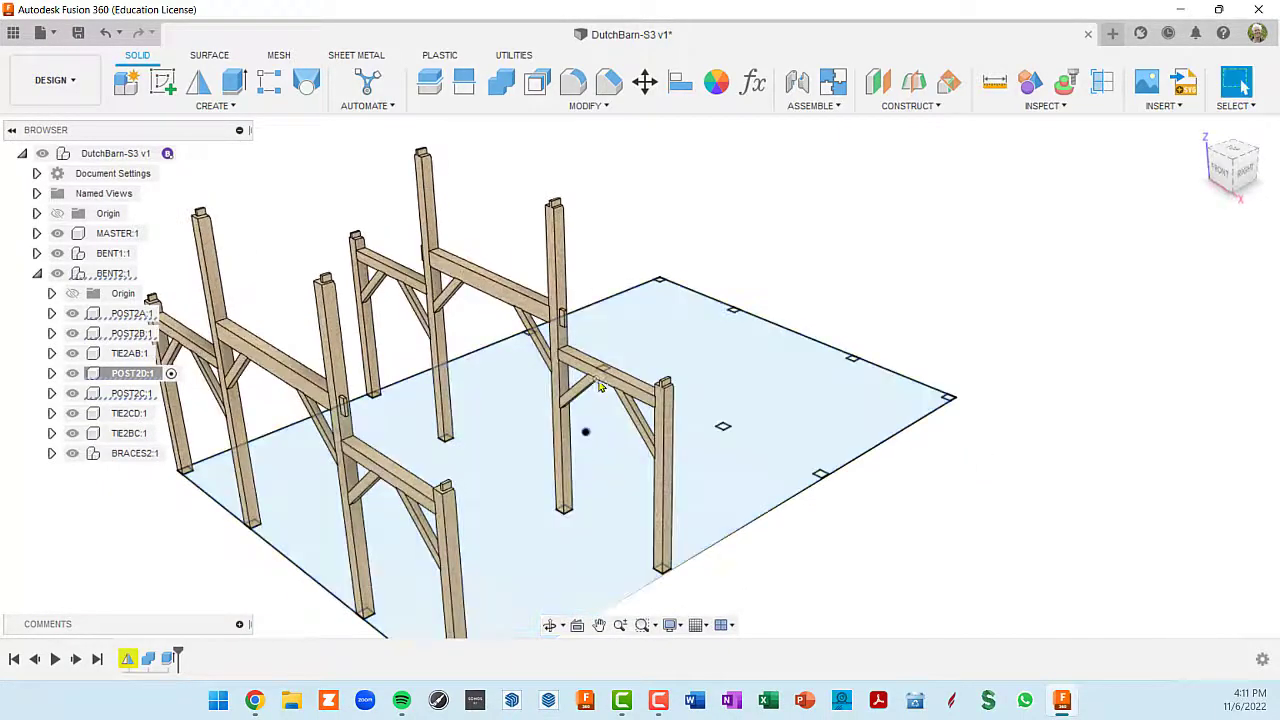
scroll(577, 463, up, 3)
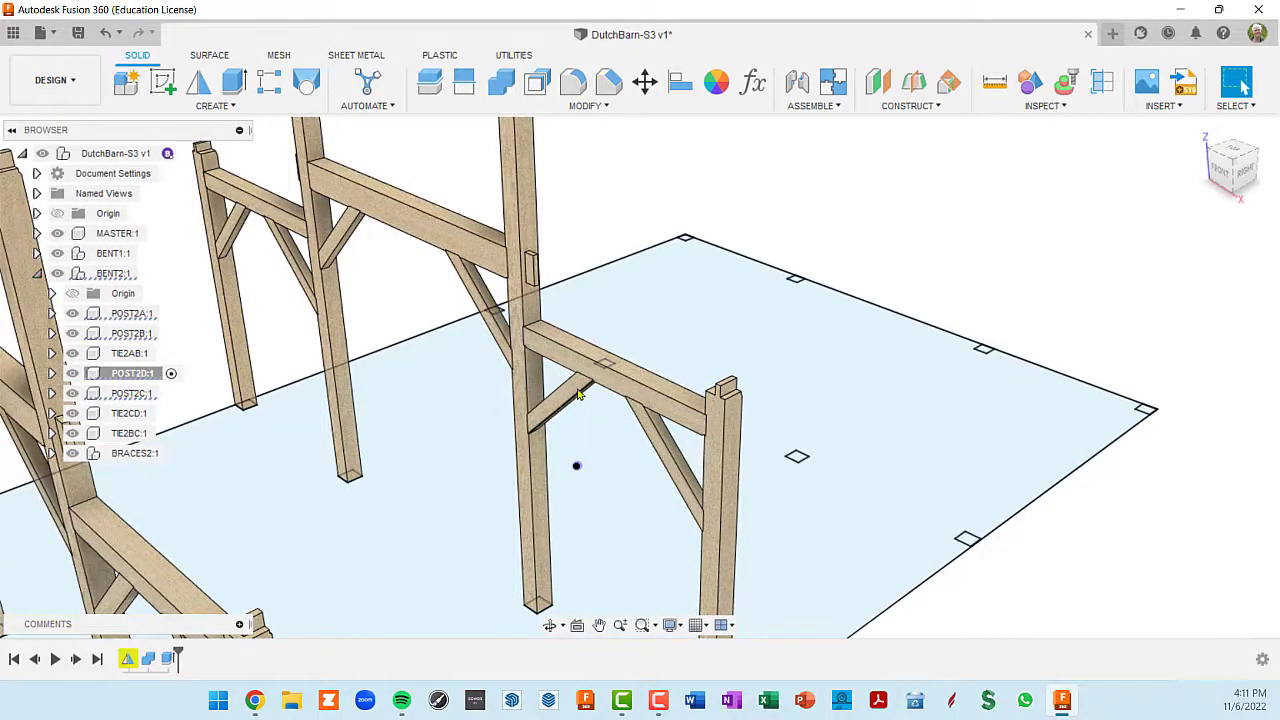
shift+middle_drag(578, 395, 591, 442)
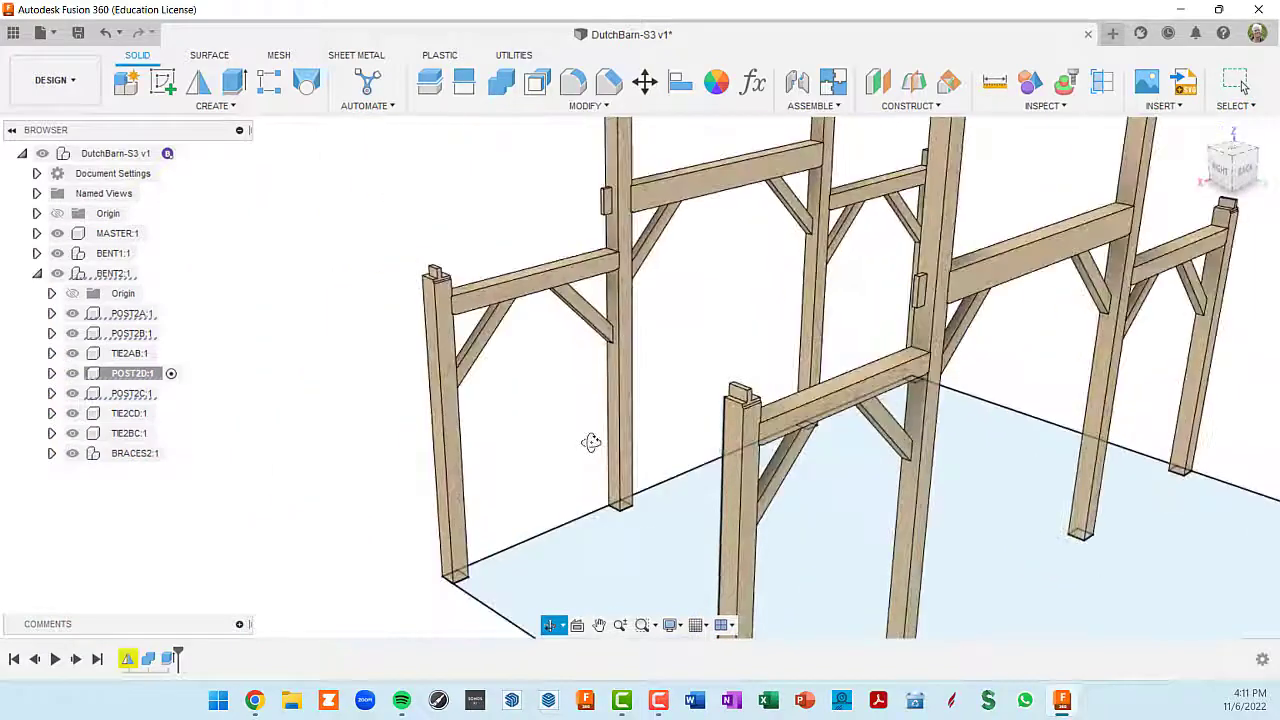
scroll(591, 442, down, 5)
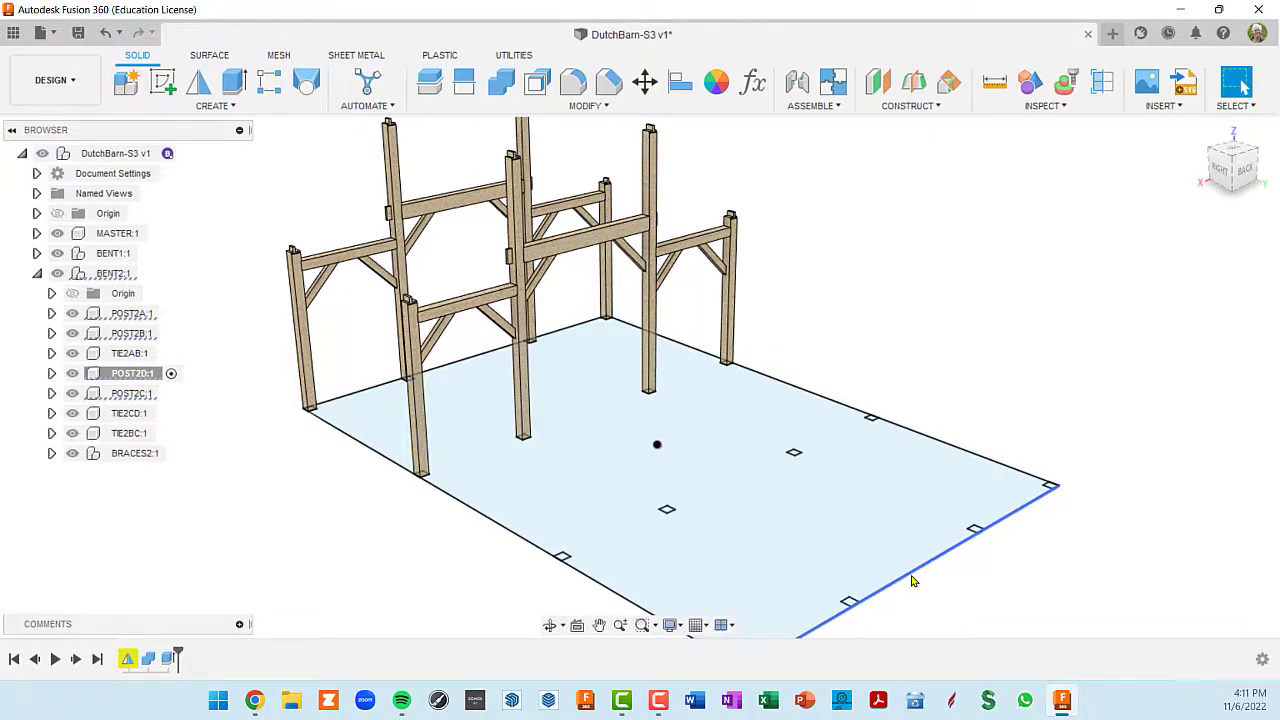
shift+middle_drag(688, 546, 792, 484)
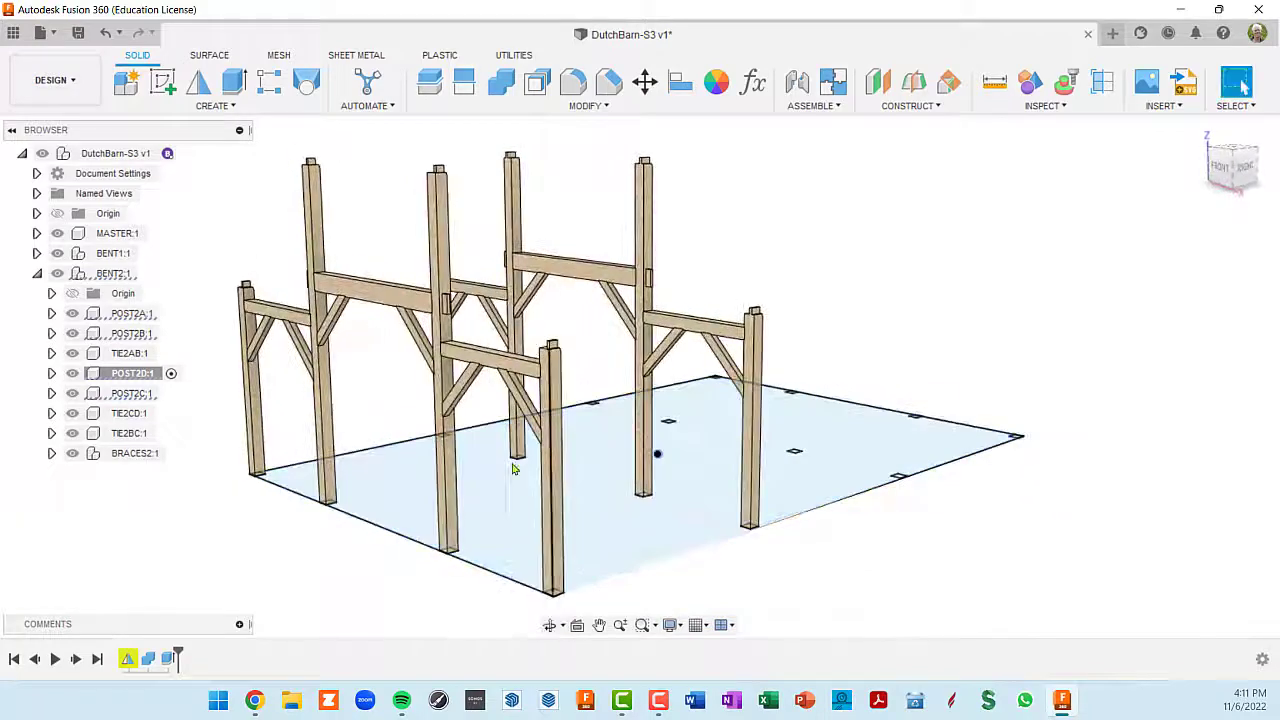
- Collapse BENT2 in the browser and set up a Mirror of components with BENT2 as the object
click(37, 273)
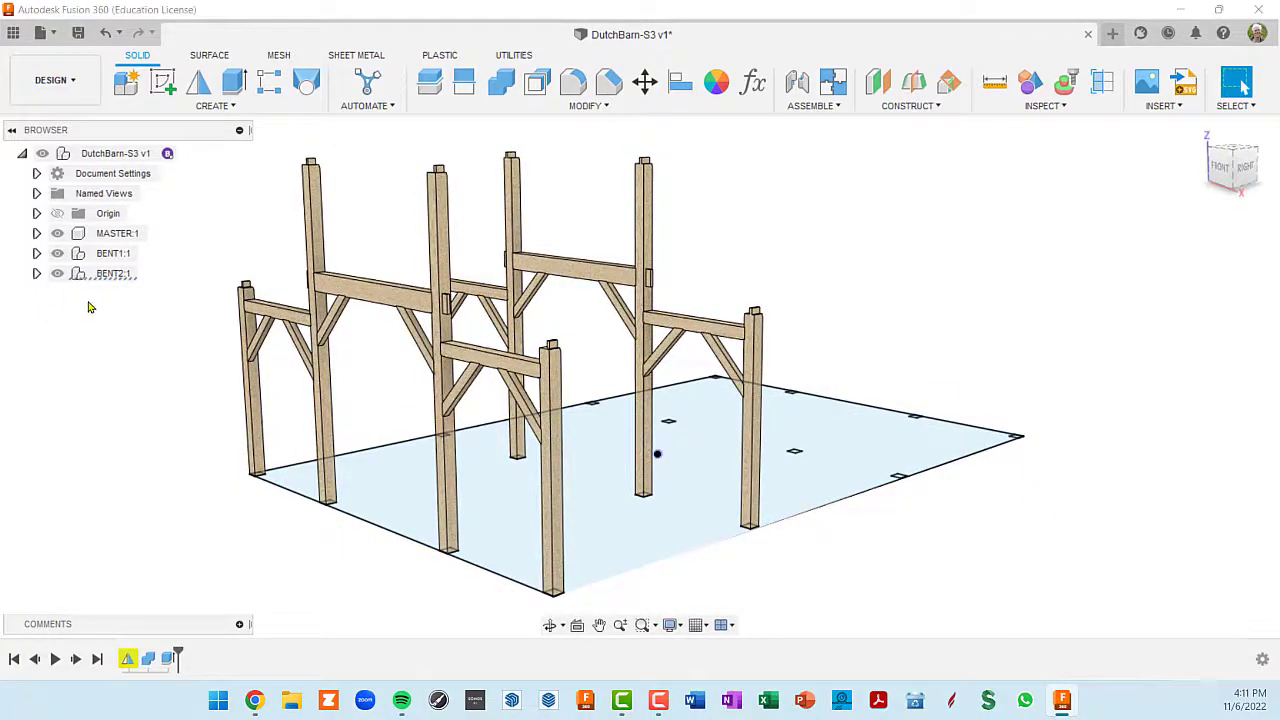
click(200, 86)
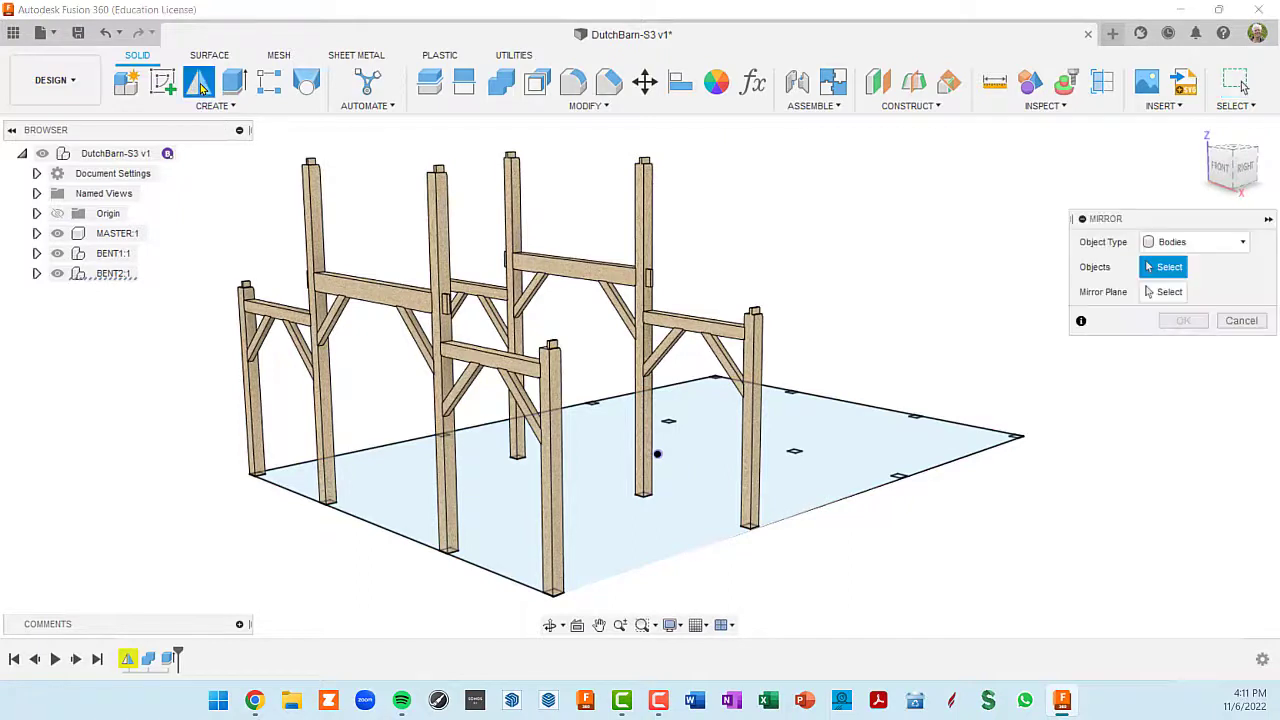
click(1242, 244)
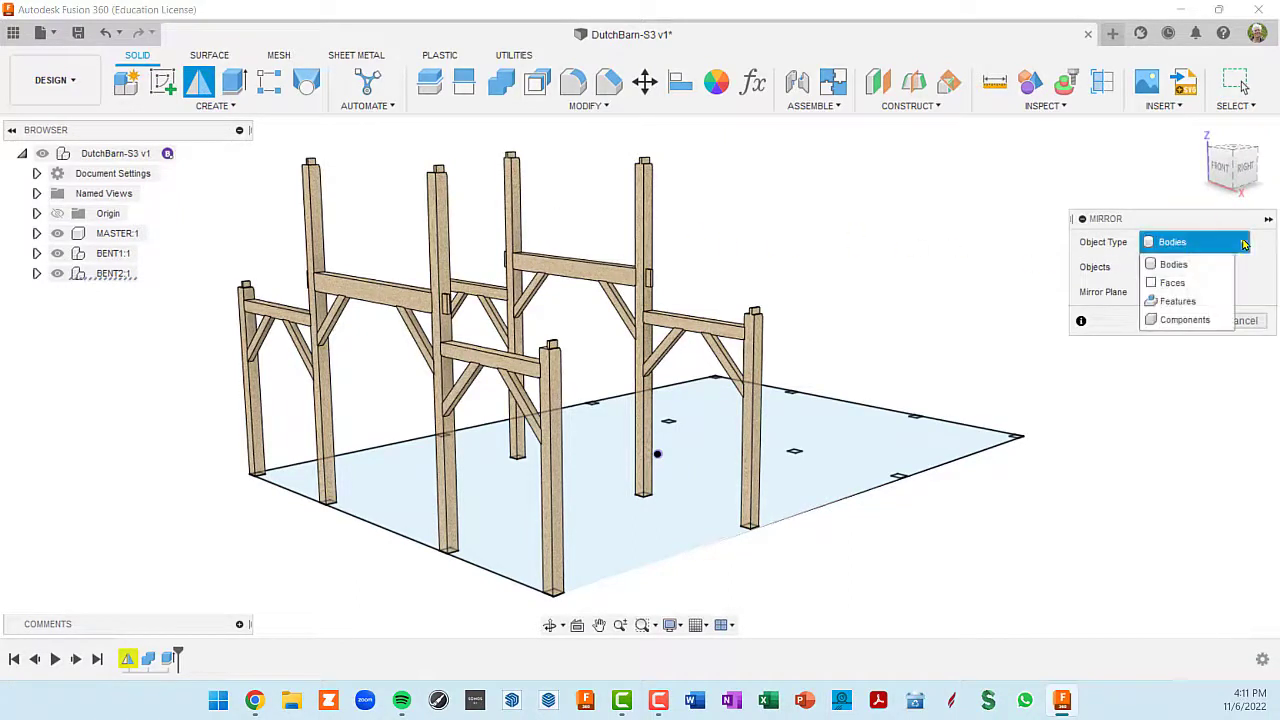
click(1184, 320)
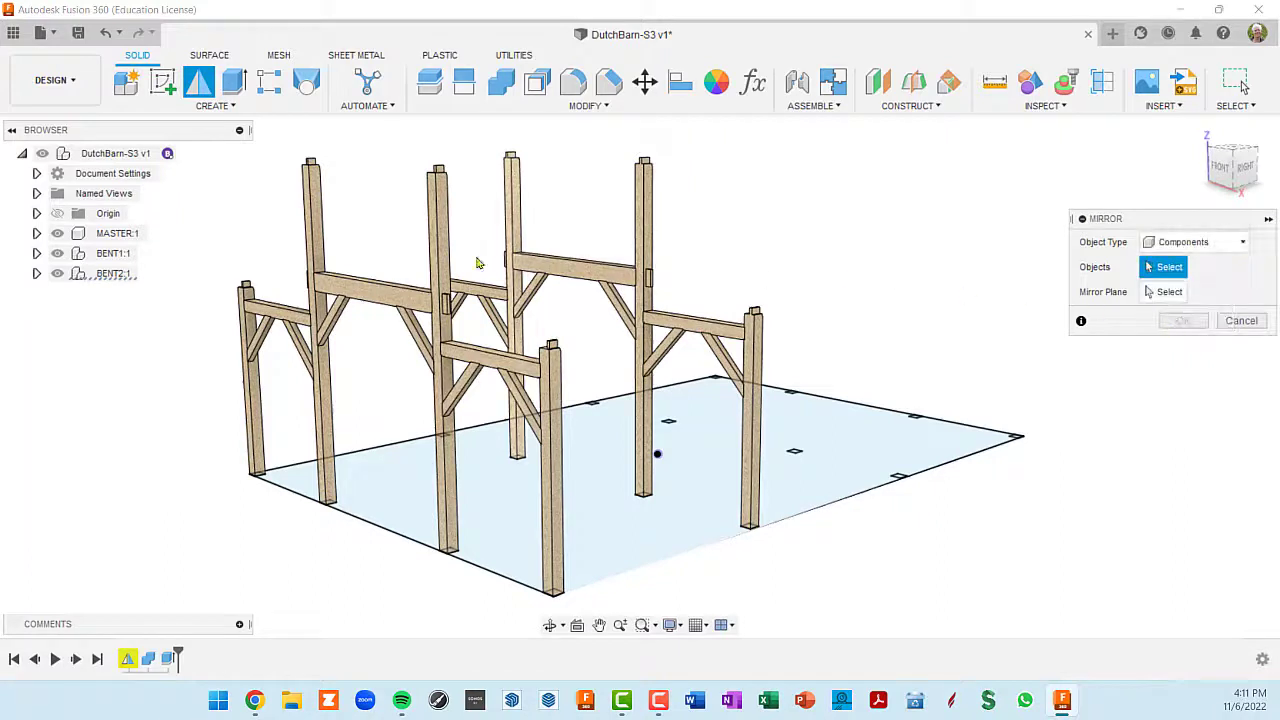
click(113, 276)
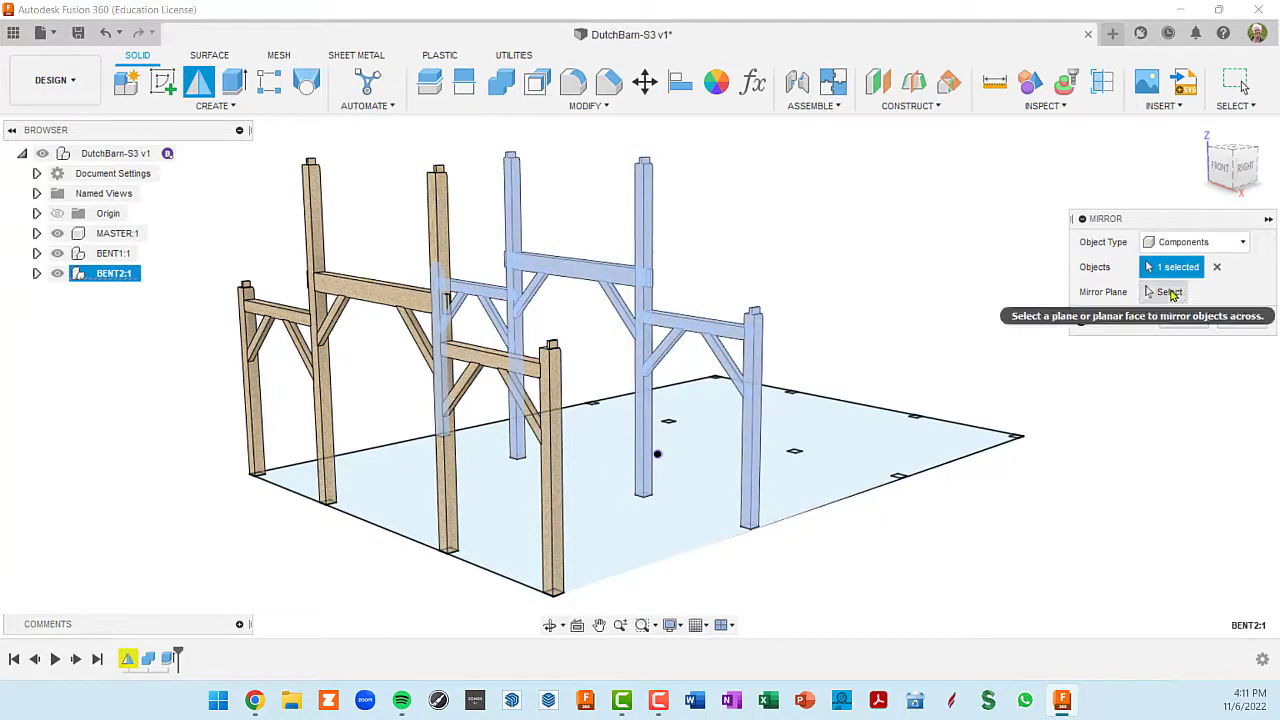
- Show the origin planes and choose the XZ origin plane, parallel to the bents, as the mirror plane
click(1169, 291)
shift+middle_drag(940, 355, 911, 351)
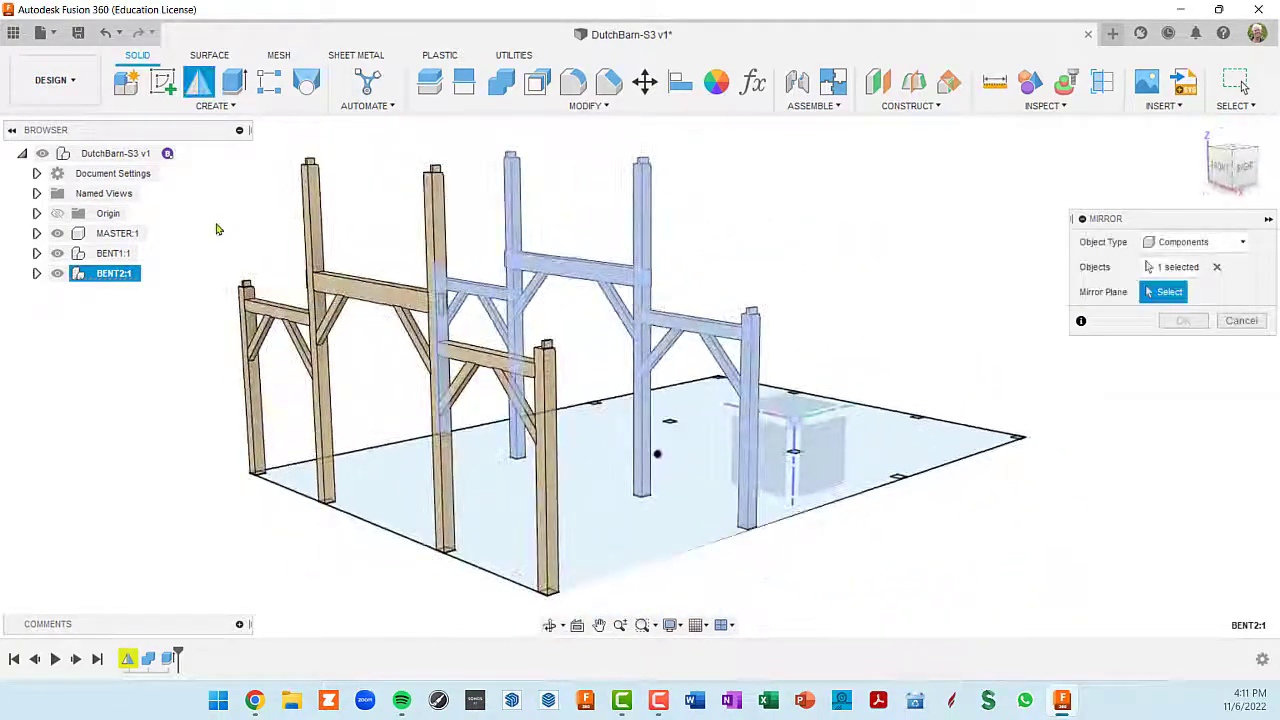
click(57, 214)
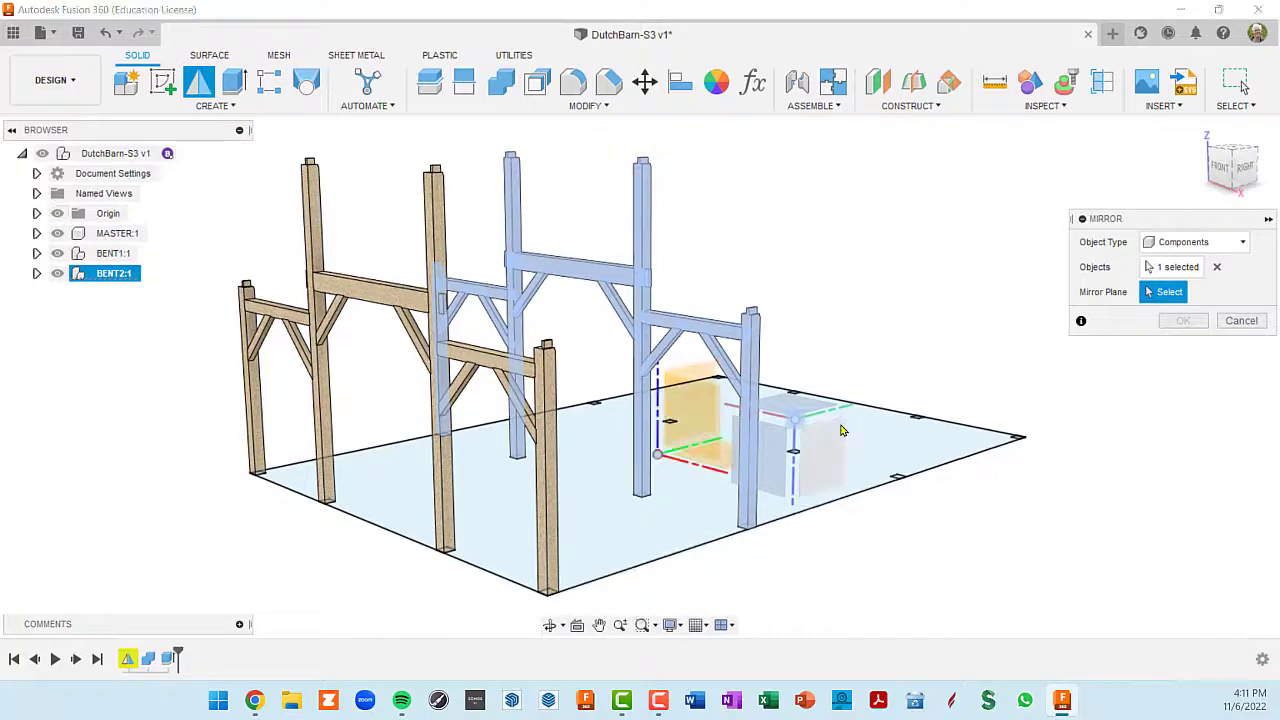
shift+middle_drag(843, 429, 611, 418)
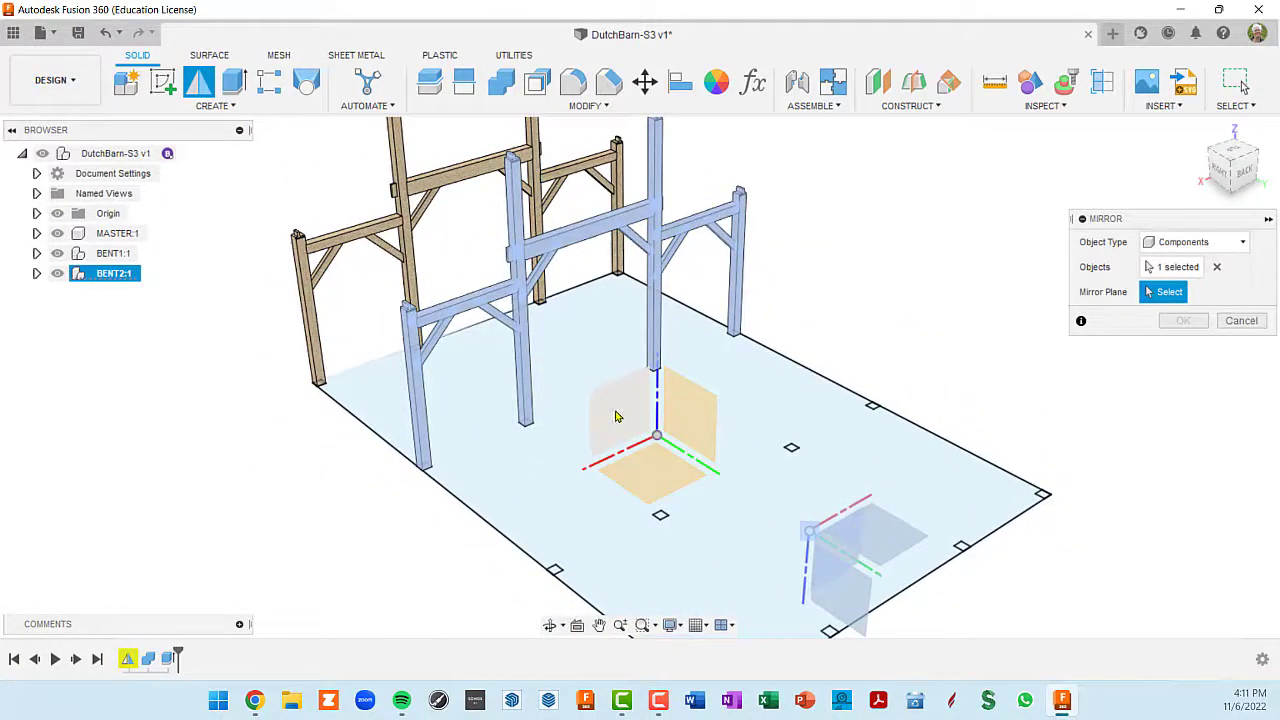
click(616, 416)
- Inspect the tenons and braces of the mirrored bent's preview and accept the mirror
scroll(616, 416, down, 2)
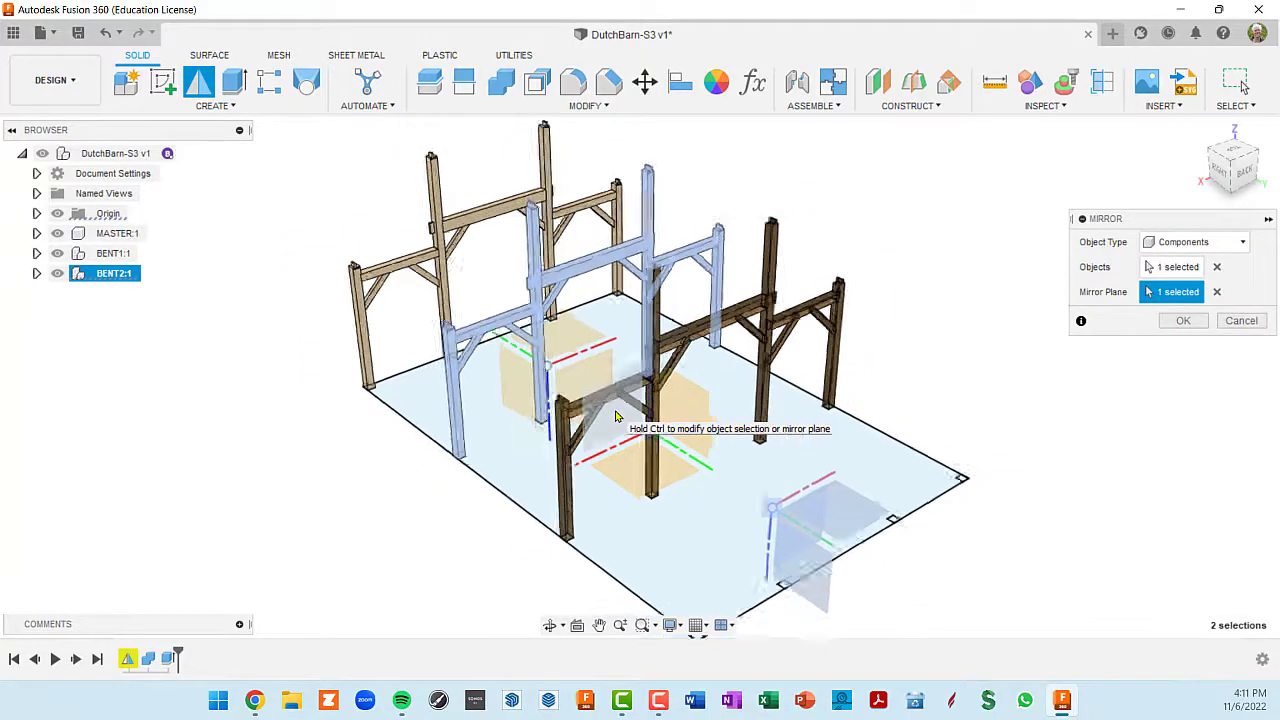
shift+middle_drag(616, 416, 683, 432)
scroll(716, 283, up, 3)
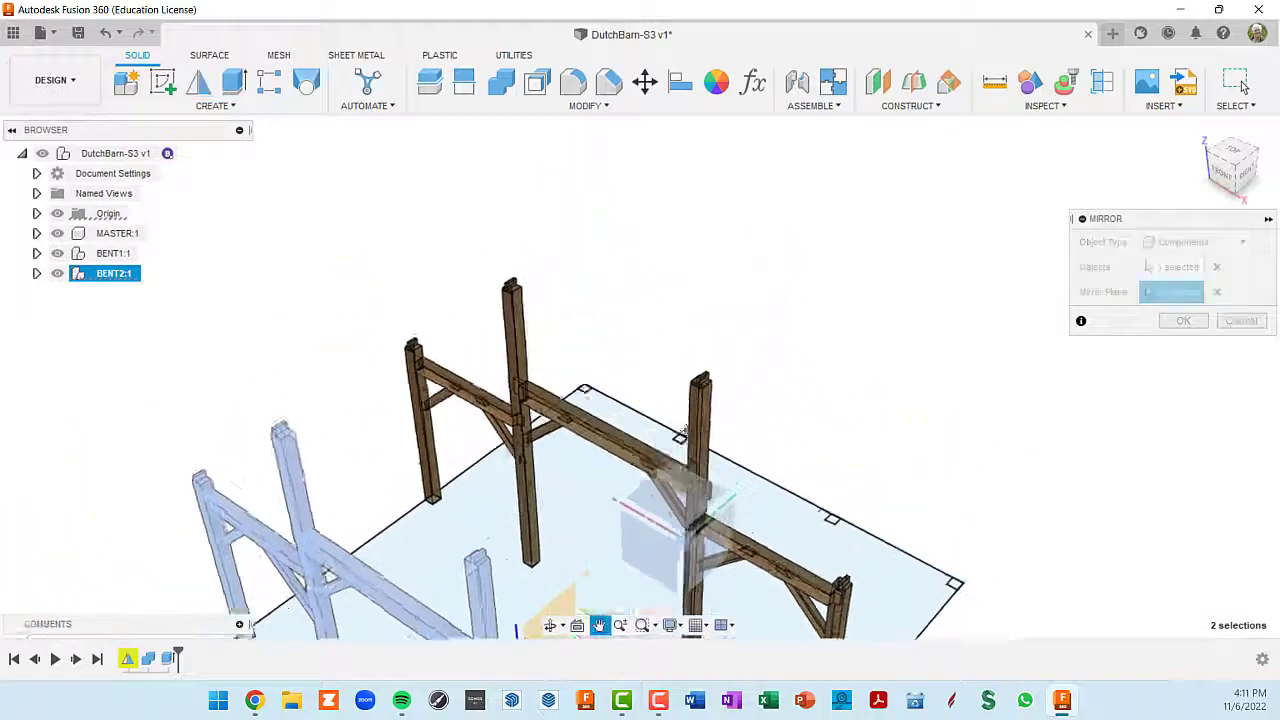
scroll(683, 432, up, 5)
scroll(646, 432, down, 5)
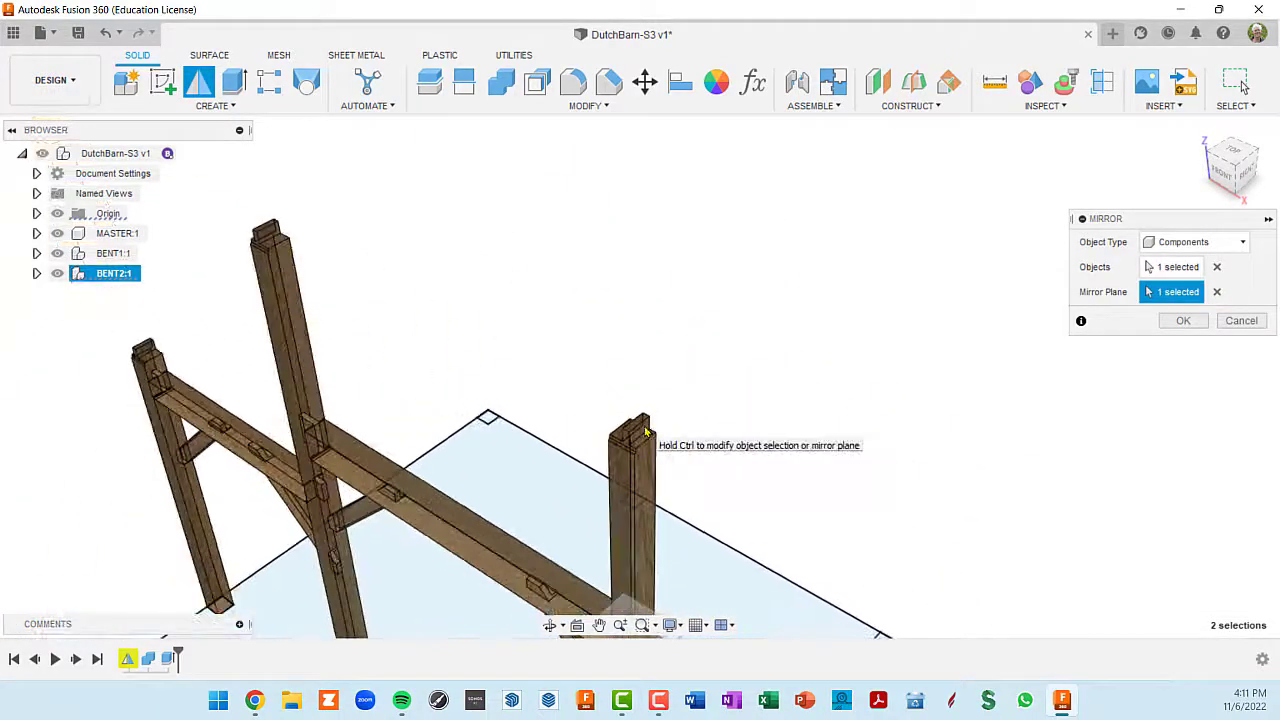
shift+middle_drag(646, 432, 443, 137)
scroll(500, 212, up, 3)
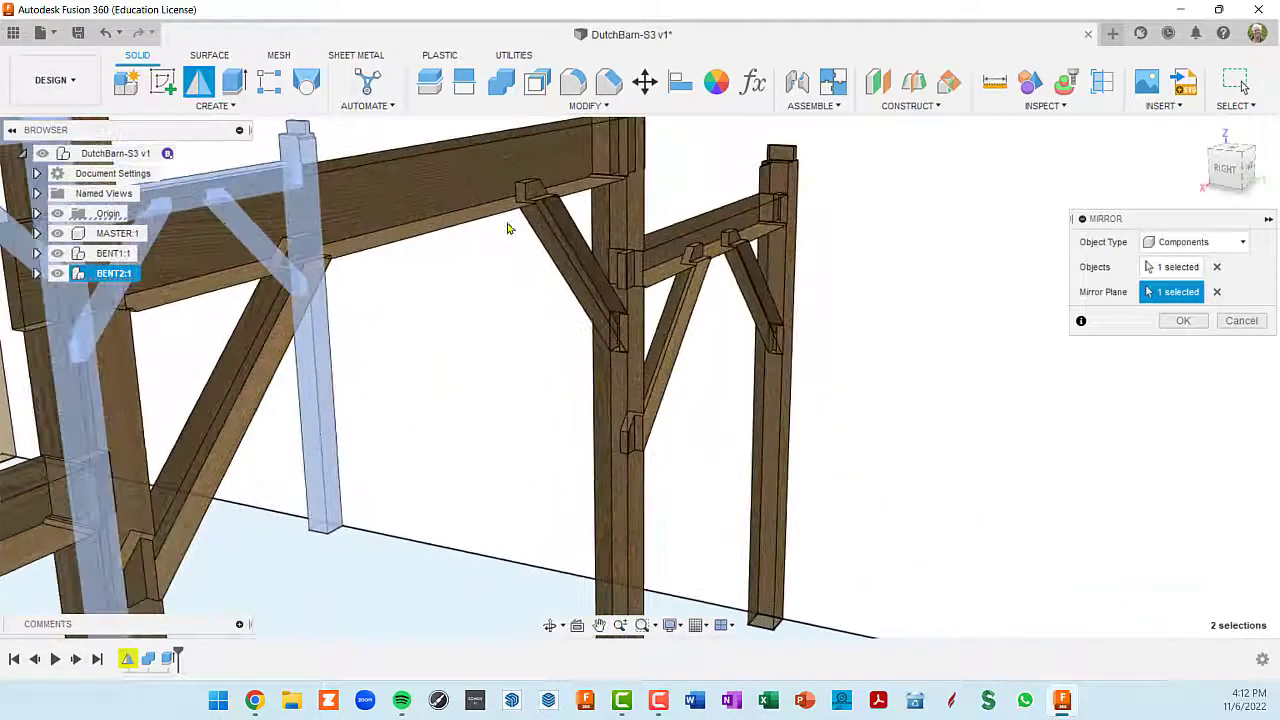
scroll(511, 232, down, 5)
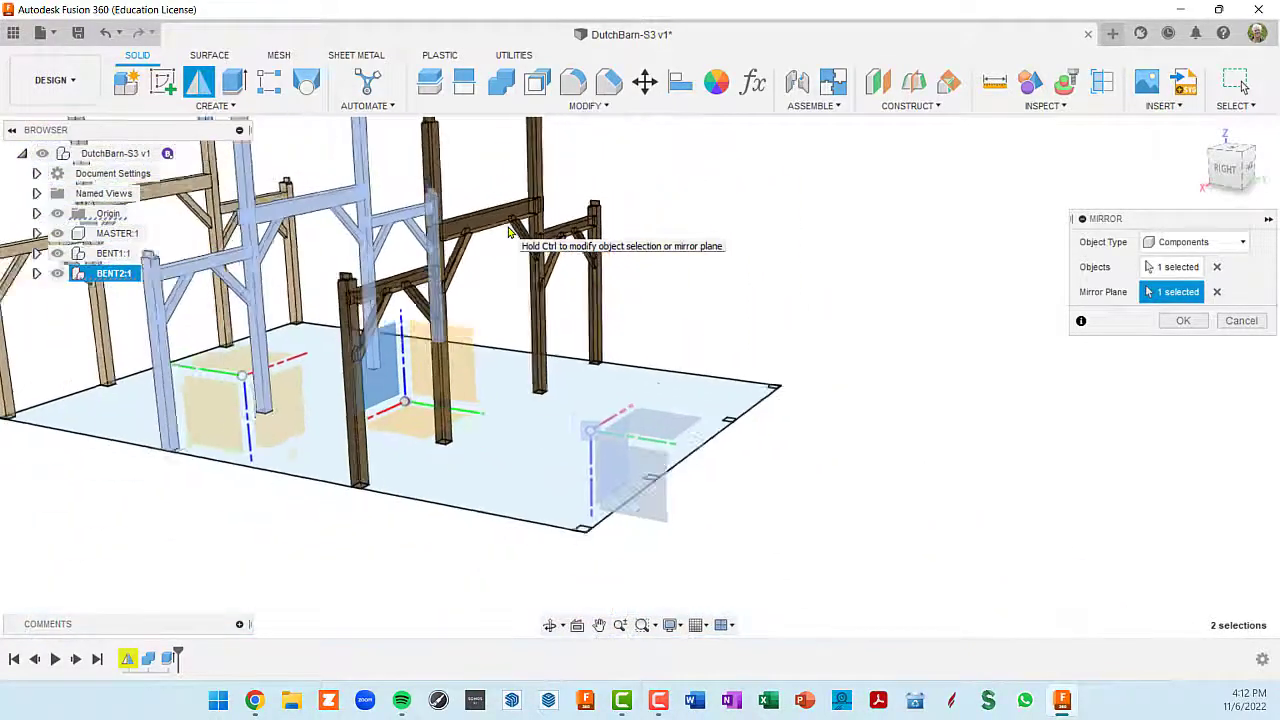
shift+middle_drag(684, 403, 869, 380)
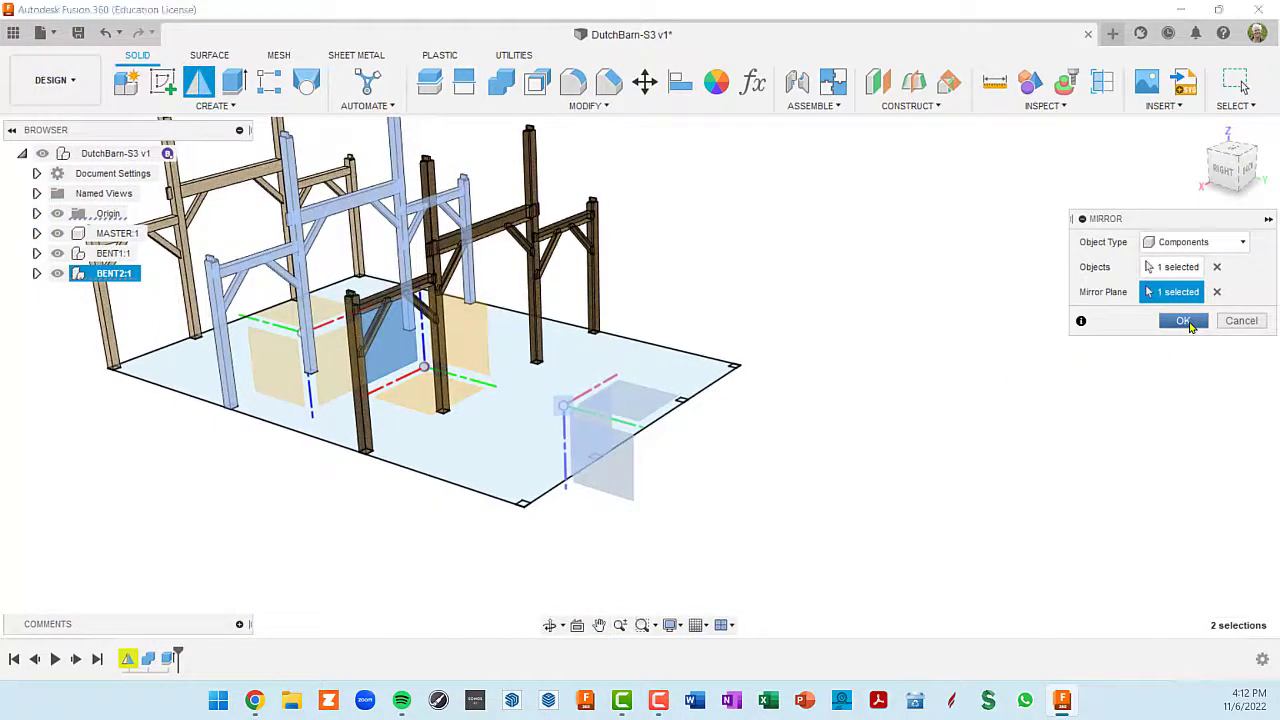
click(1184, 321)
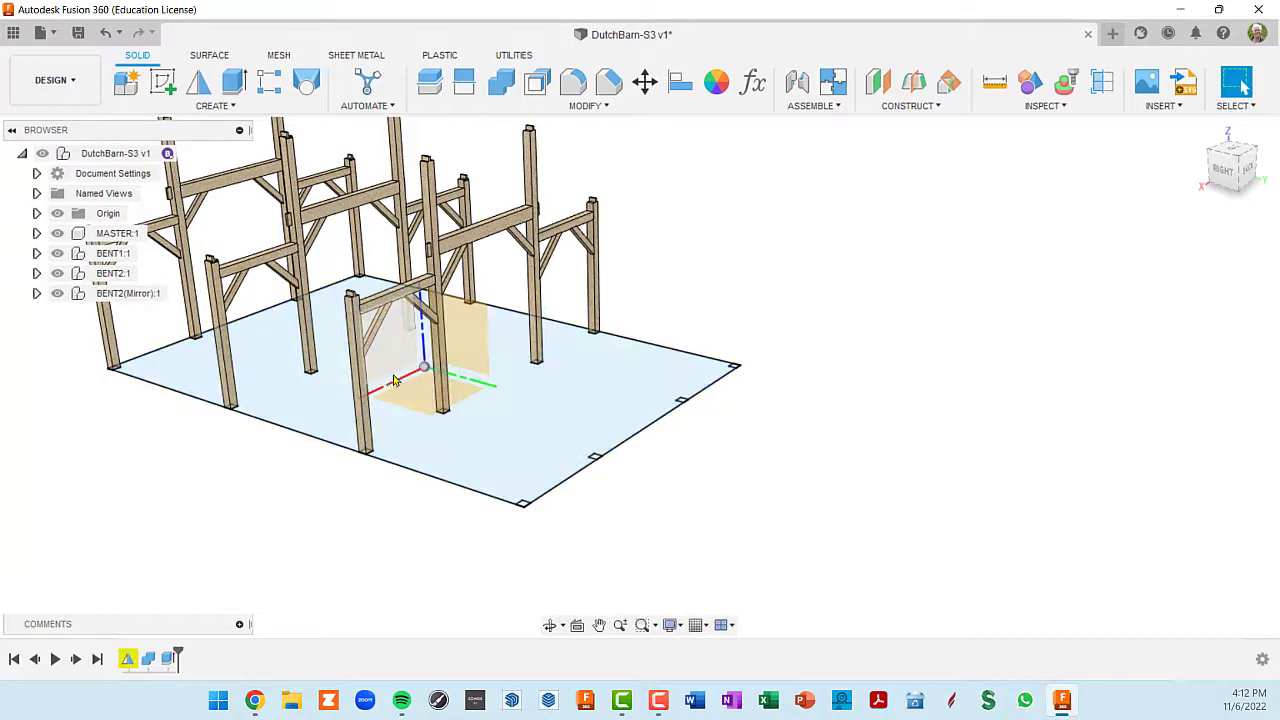
- Rename the mirrored bent component BENT2(Mirror) as BENT3
shift+middle_drag(291, 373, 699, 386)
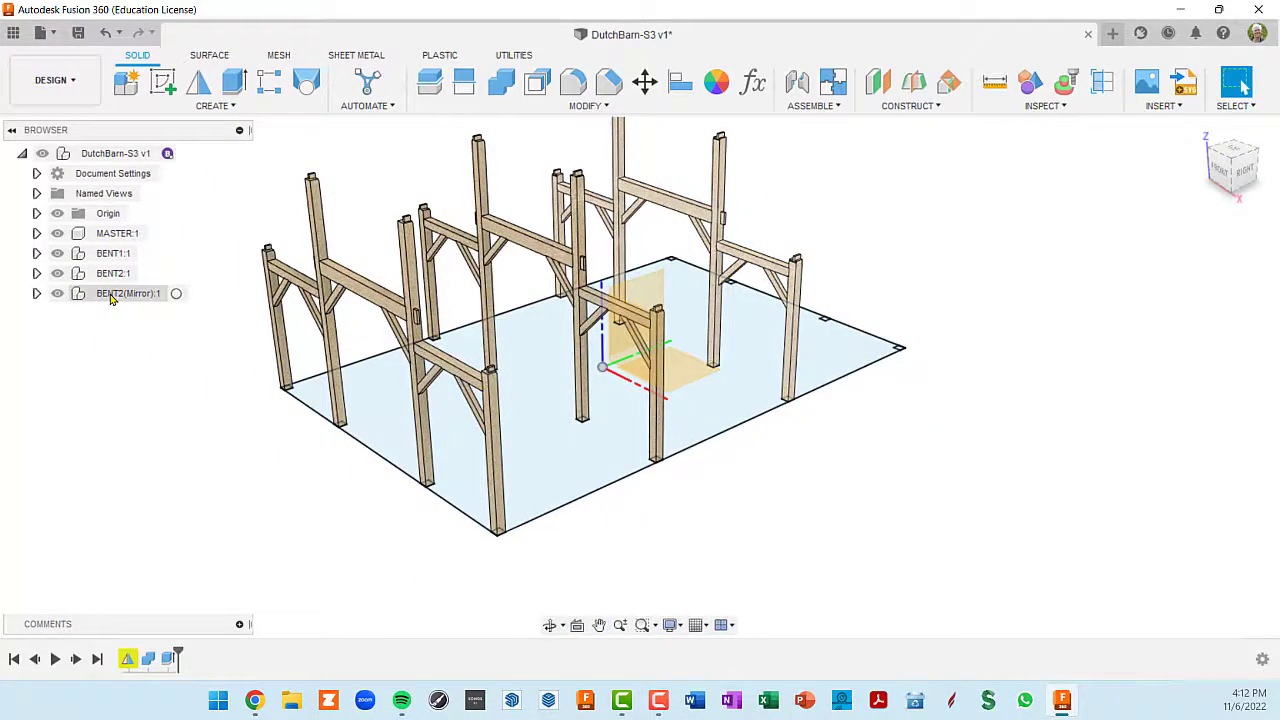
click(112, 297)
double_click(120, 297)
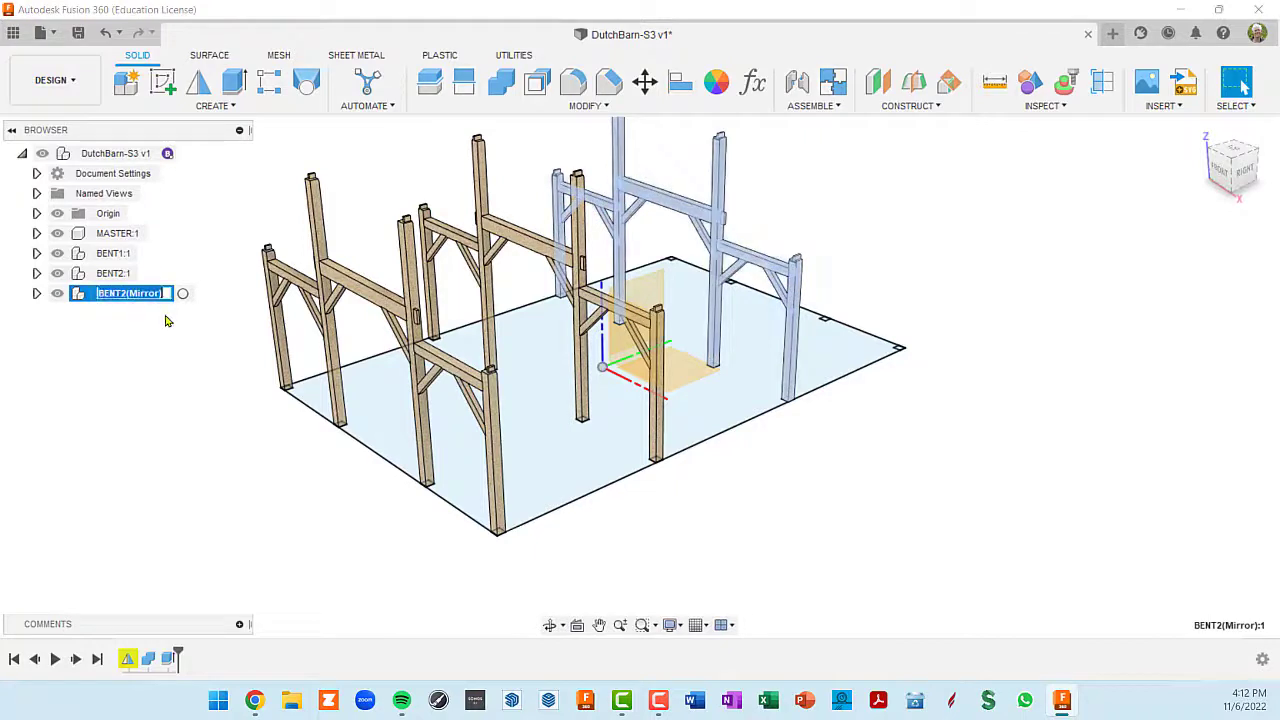
key(Left)
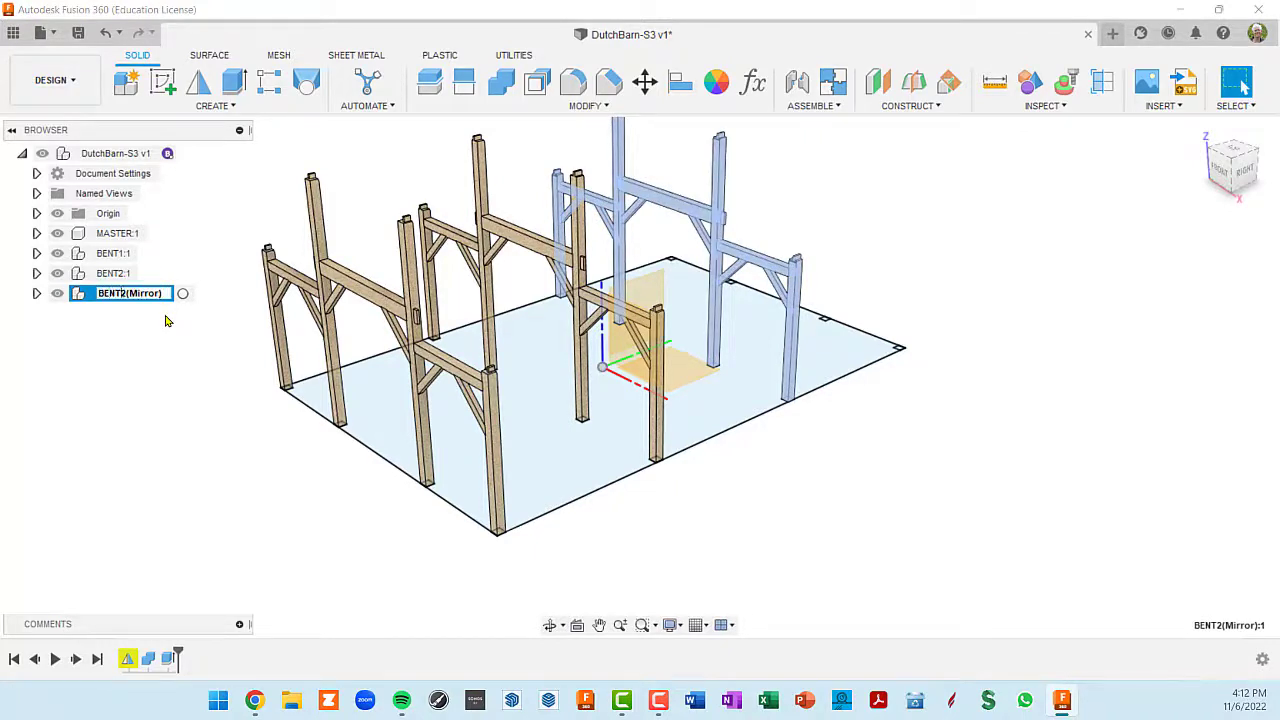
key(Delete)
key(Delete)
key(Delete)
key(Delete)
key(Delete)
key(Delete)
key(Delete)
key(Delete)
key(Return)
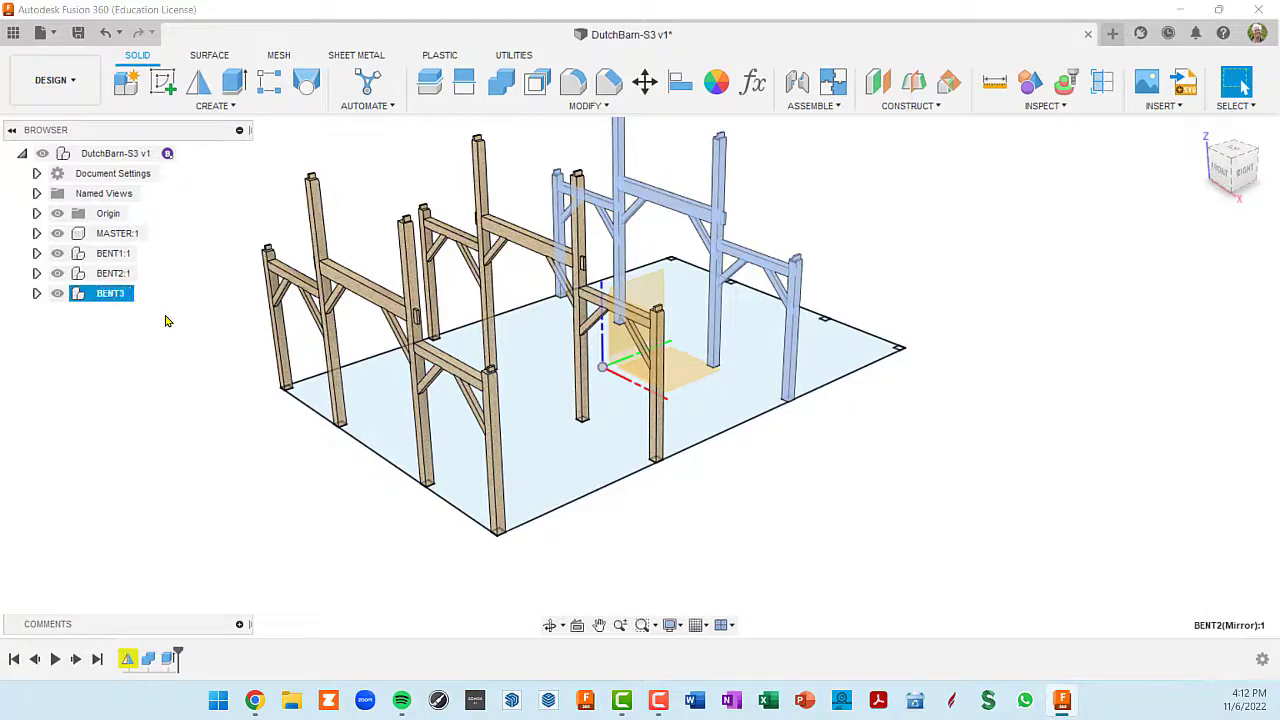
- Expand BENT3 and rename its POST2A(Mirror) component as POST3A
click(36, 294)
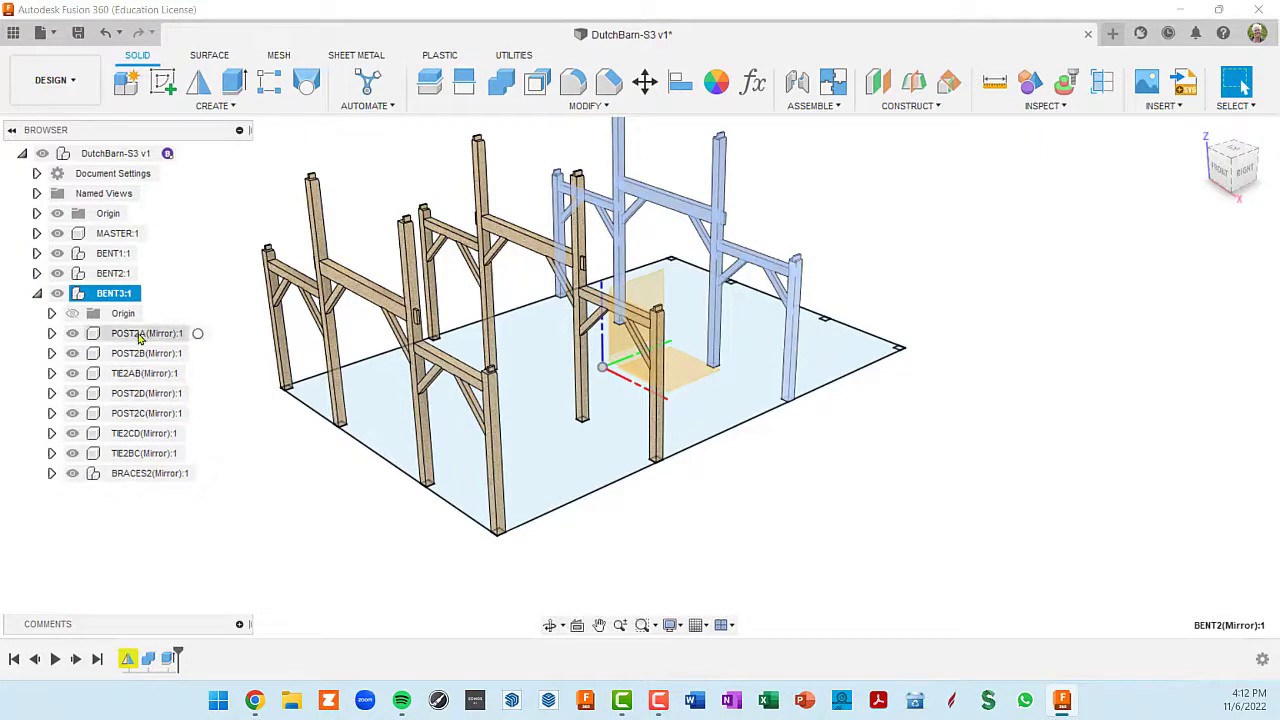
click(142, 337)
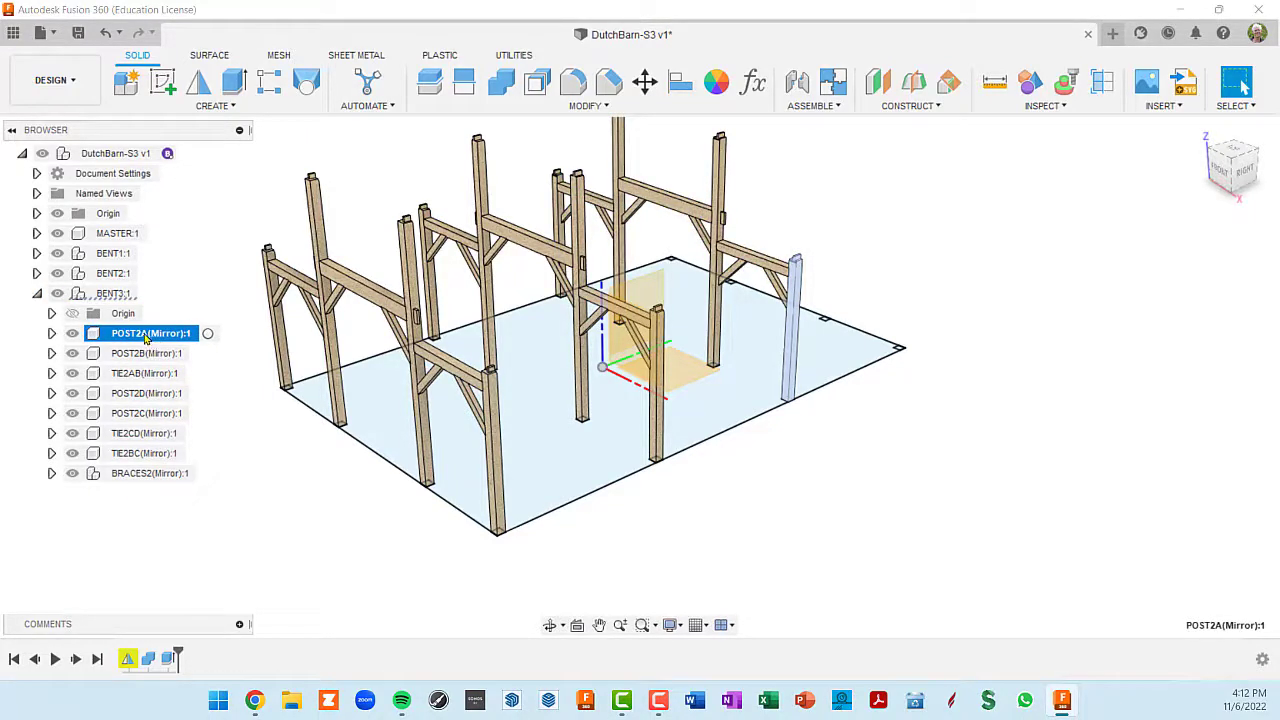
click(147, 338)
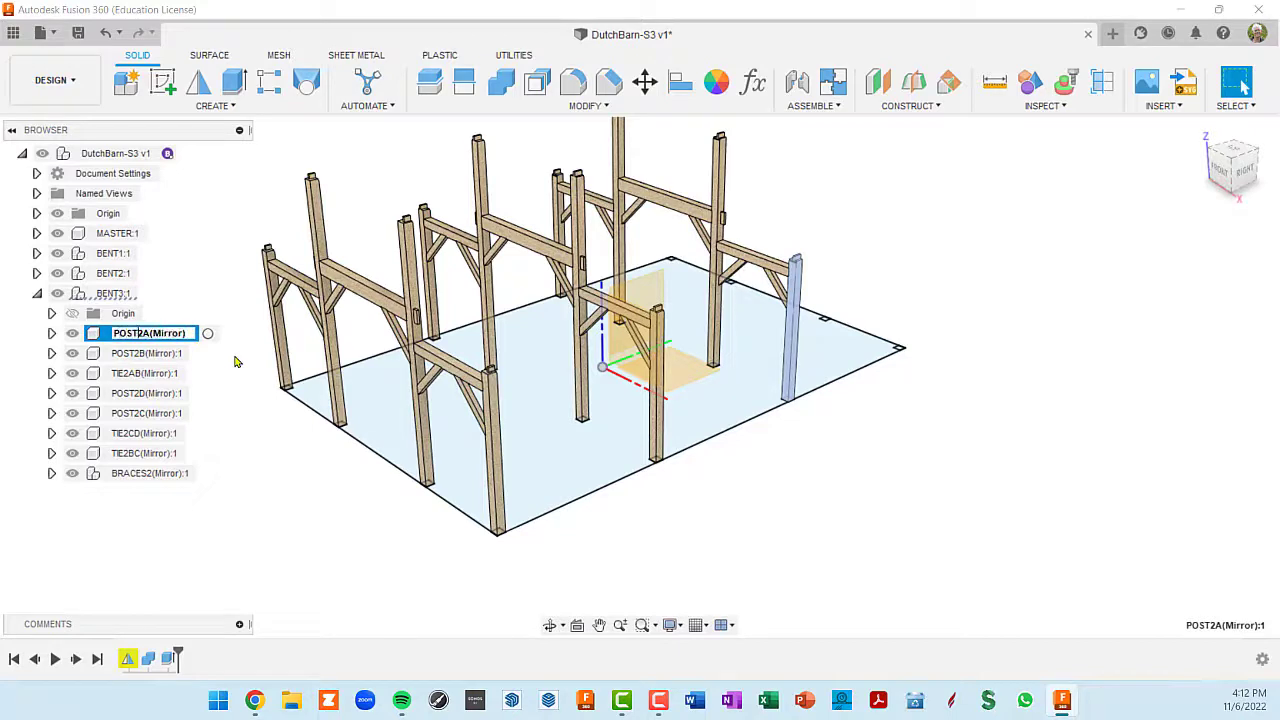
text(3)
key(Delete)
key(Delete)
key(Delete)
key(Delete)
key(Delete)
key(Delete)
key(Delete)
key(Delete)
key(Delete)
key(Return)
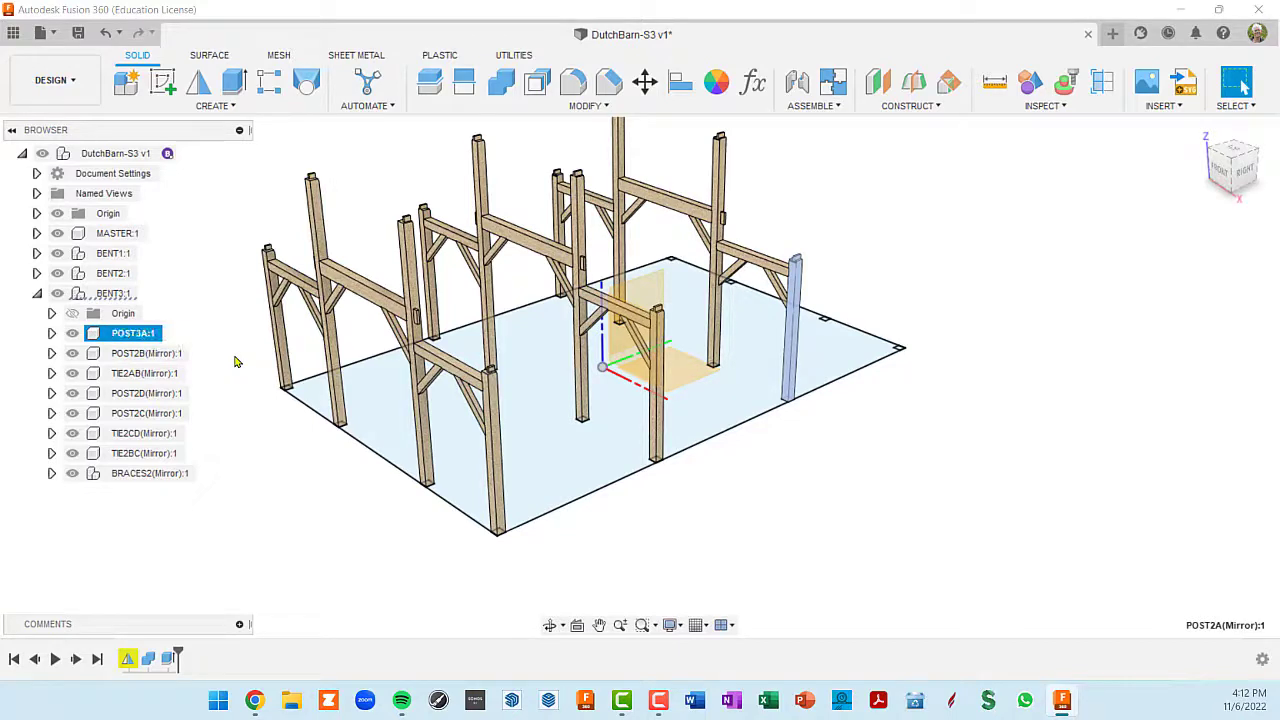
- Rename BENT3's POST2B(Mirror) component as POST3B
click(145, 355)
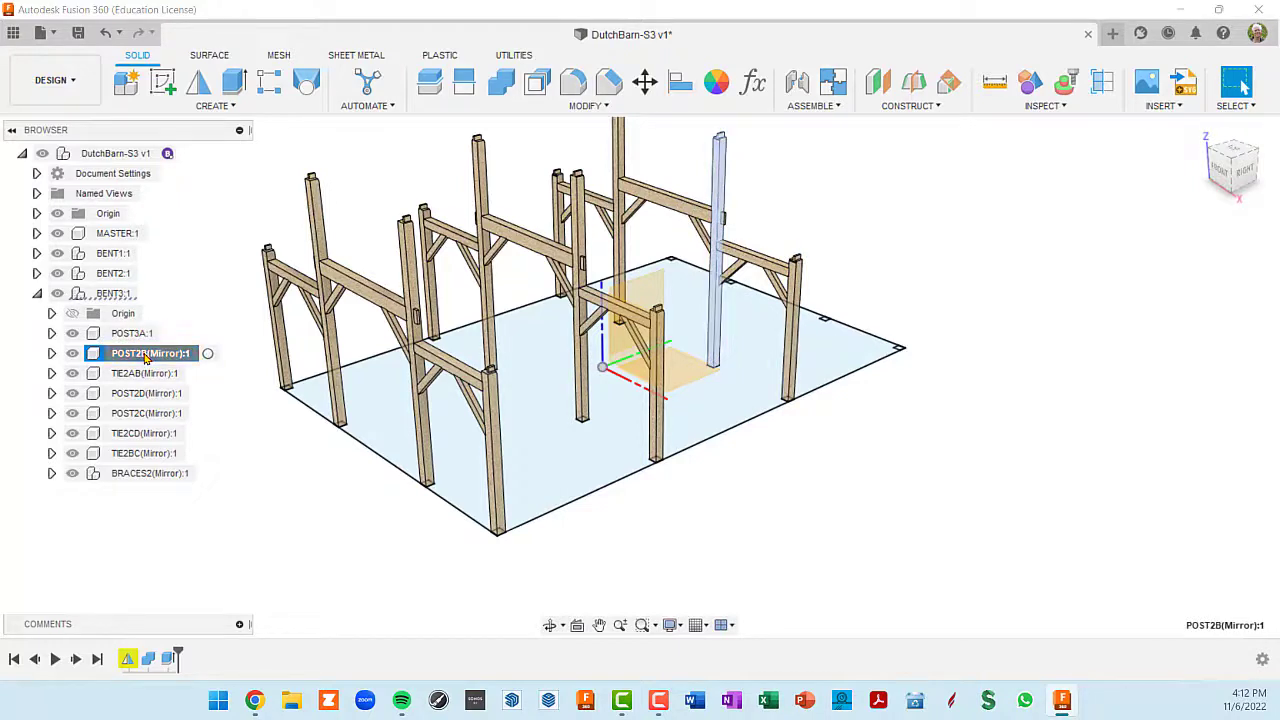
double_click(145, 354)
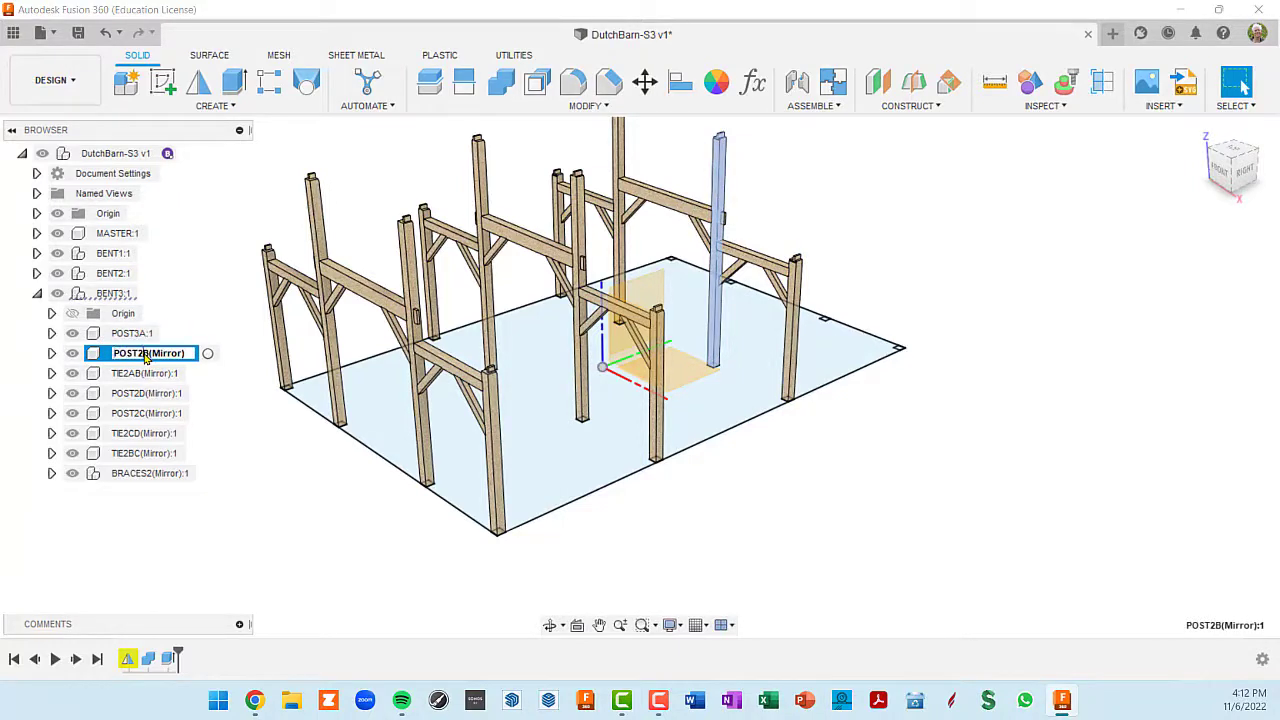
text(3)
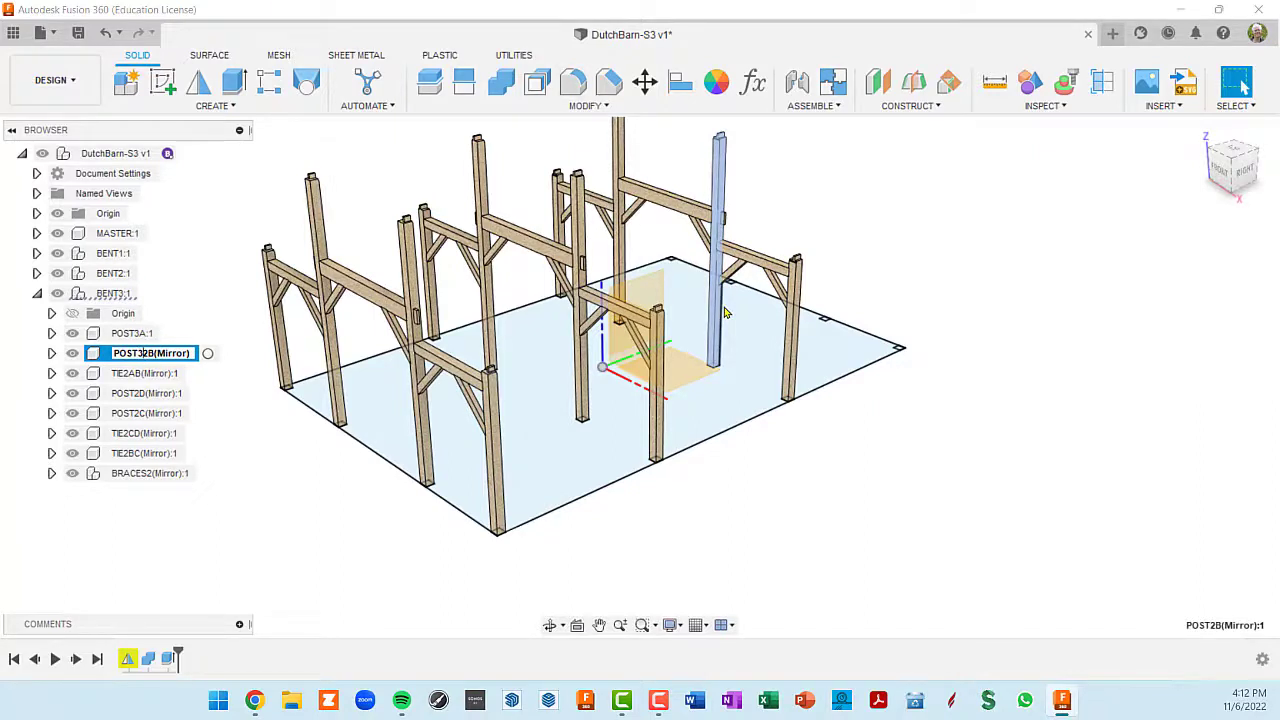
key(Delete)
key(Right)
key(shift+End)
key(Delete)
key(Return)
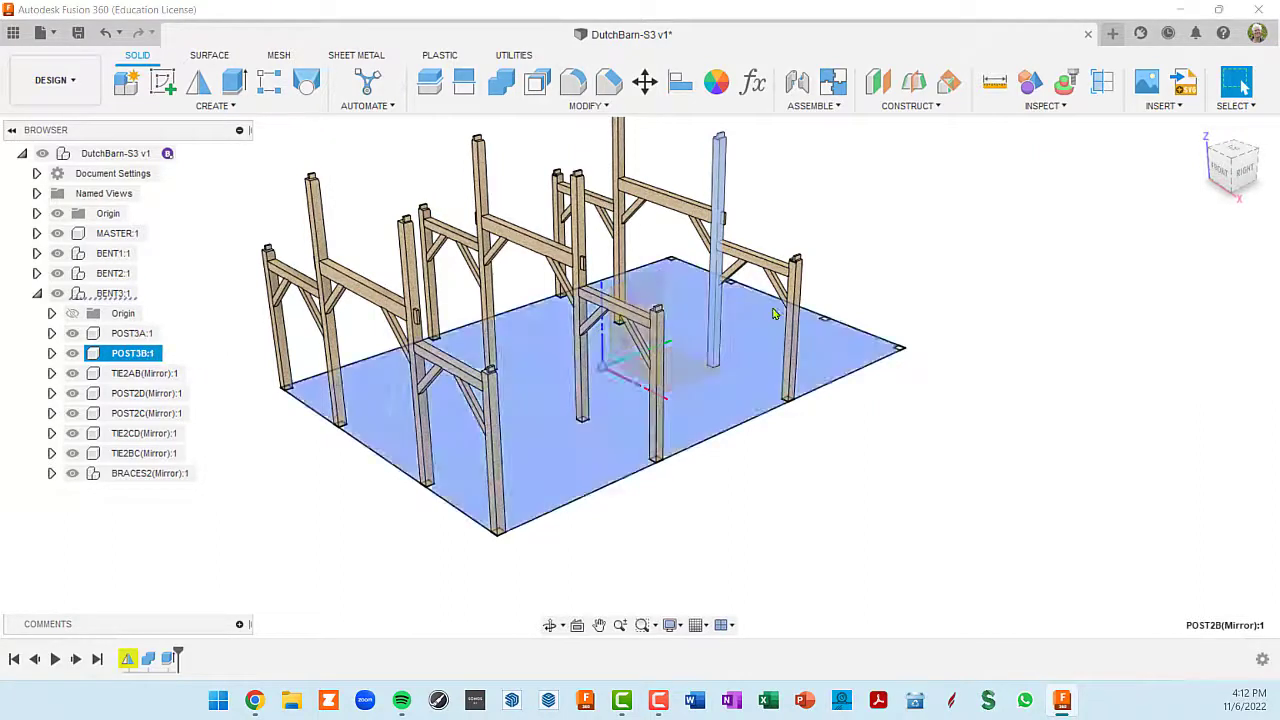
- Rename the TIE2AB(Mirror) component in BENT3 as TIE3AB
click(155, 376)
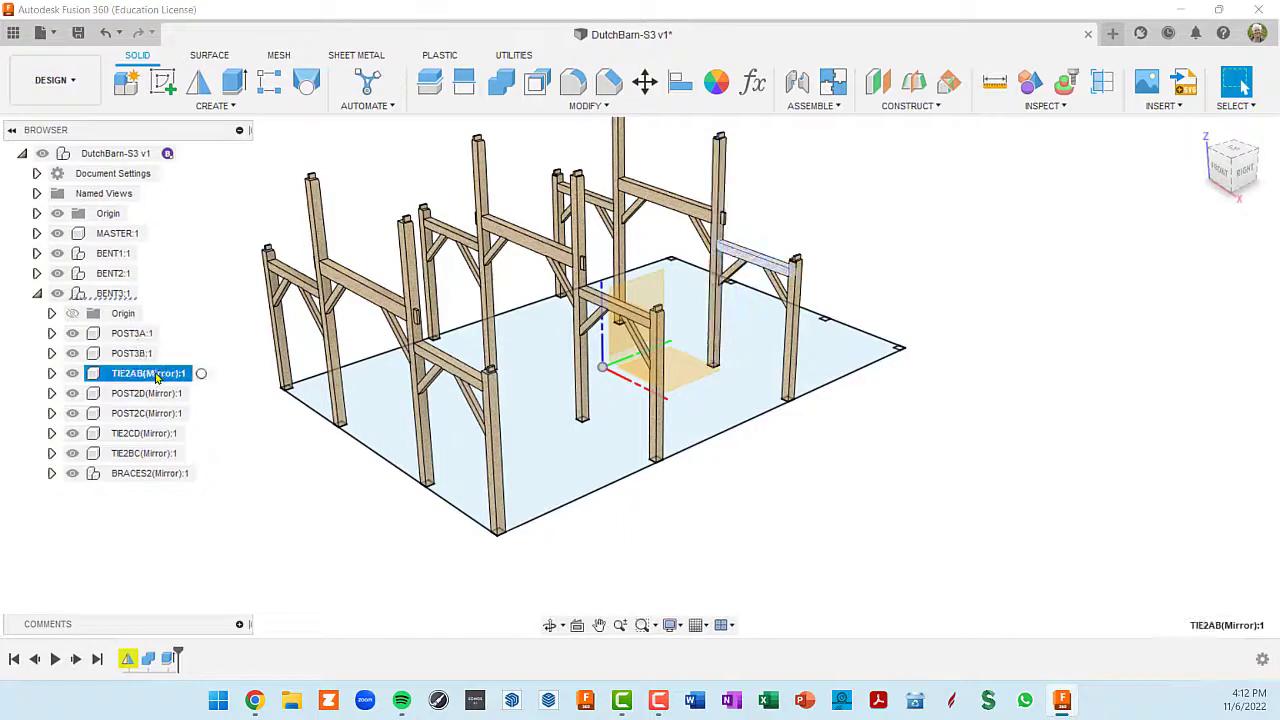
double_click(155, 376)
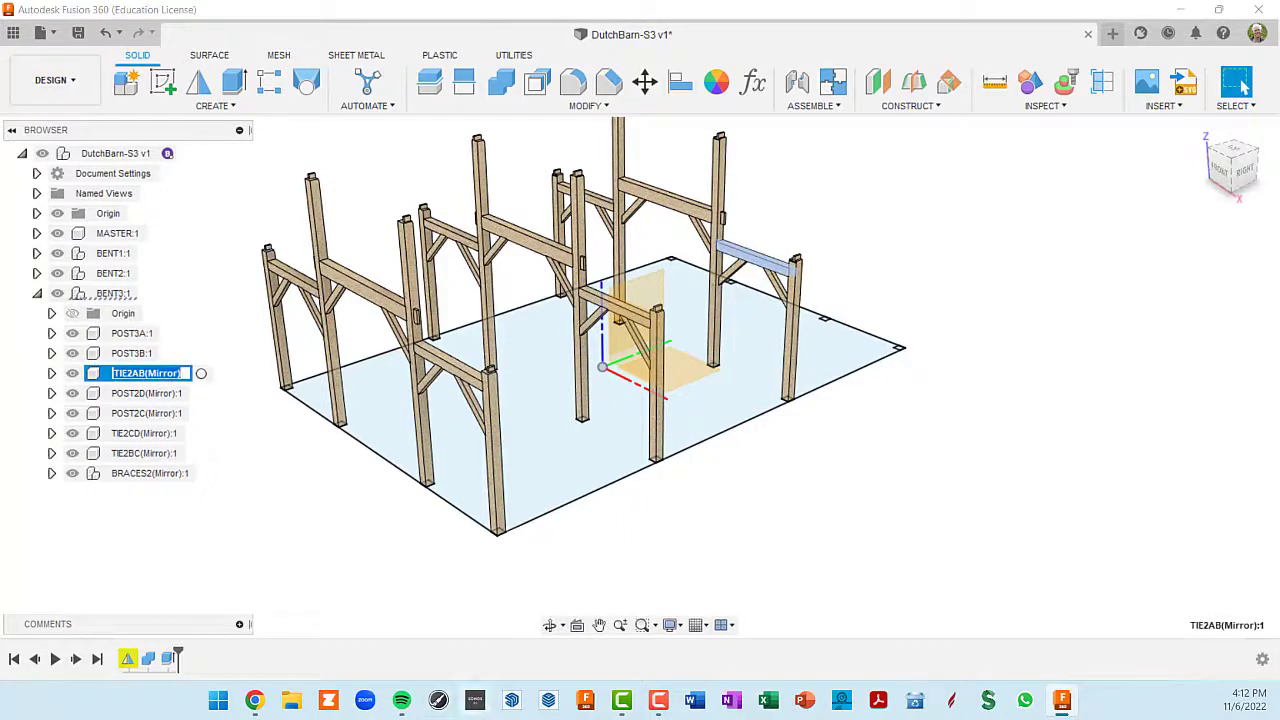
key(Home)
key(Right)
key(Right)
key(Right)
key(Delete)
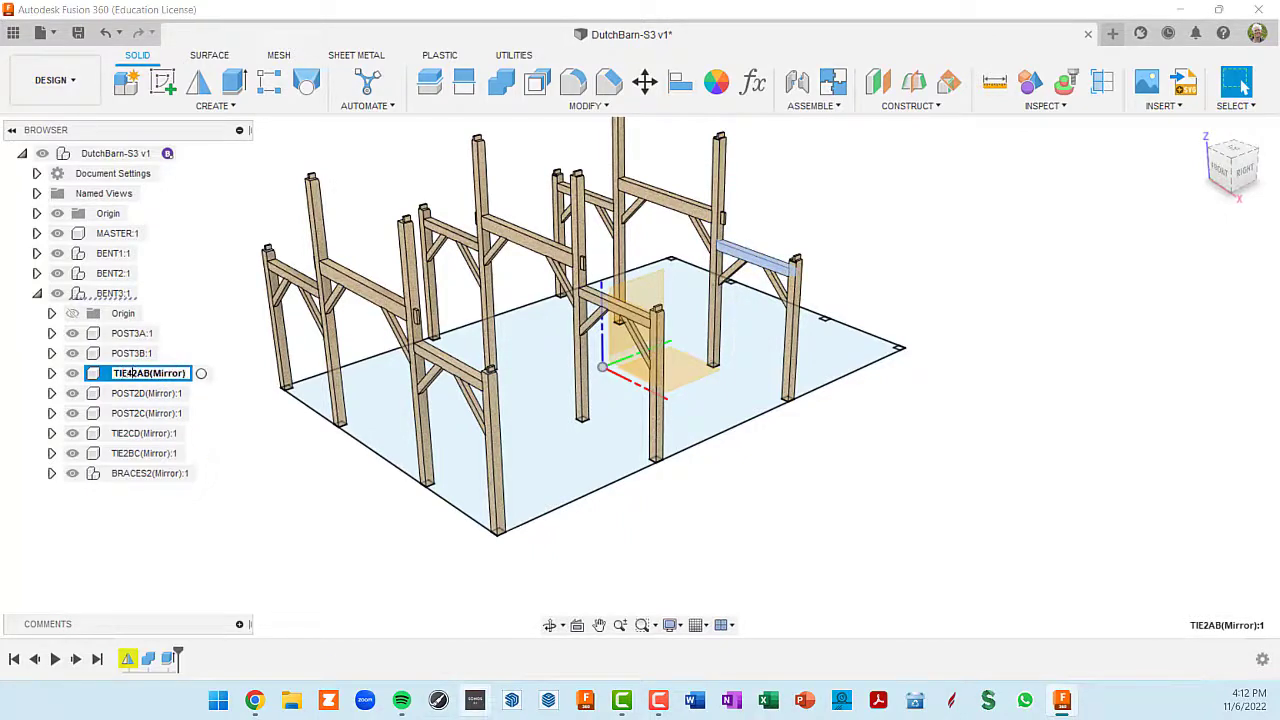
text(3AB(+)
key(shift+End)
key(Delete)
key(Return)
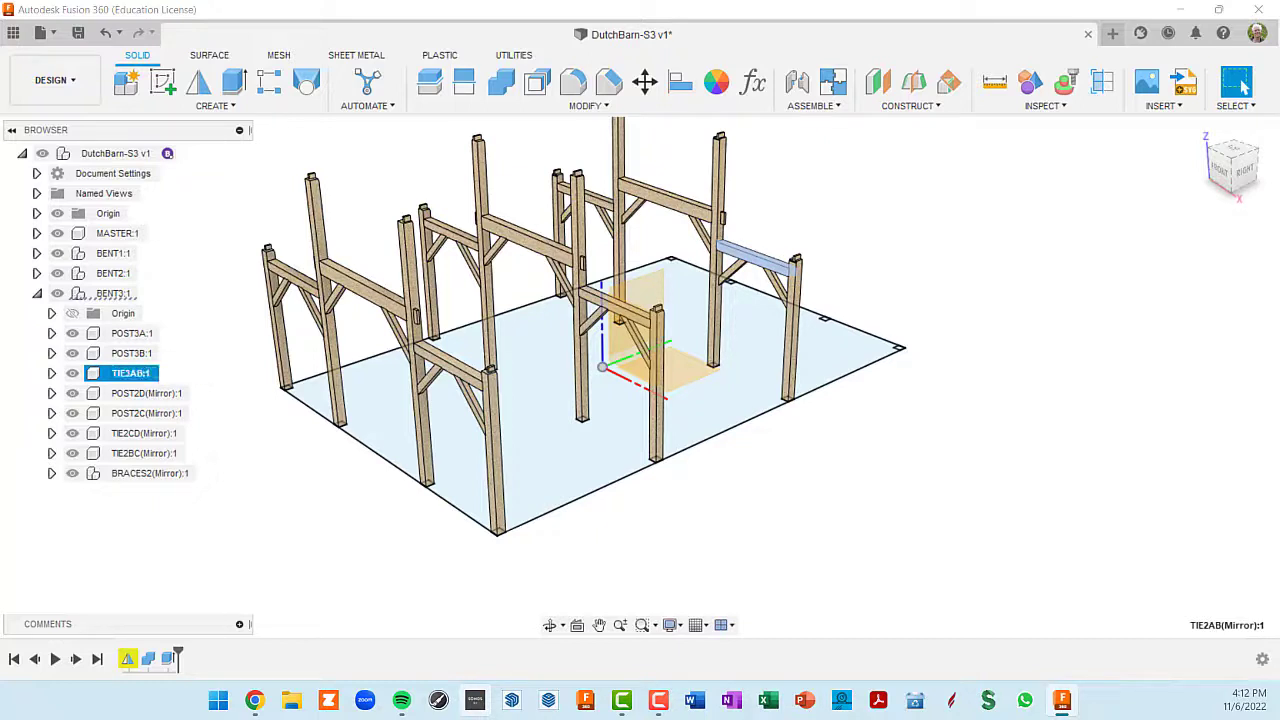
- Rename the POST2D(Mirror) component in BENT3 as POST3D
click(139, 395)
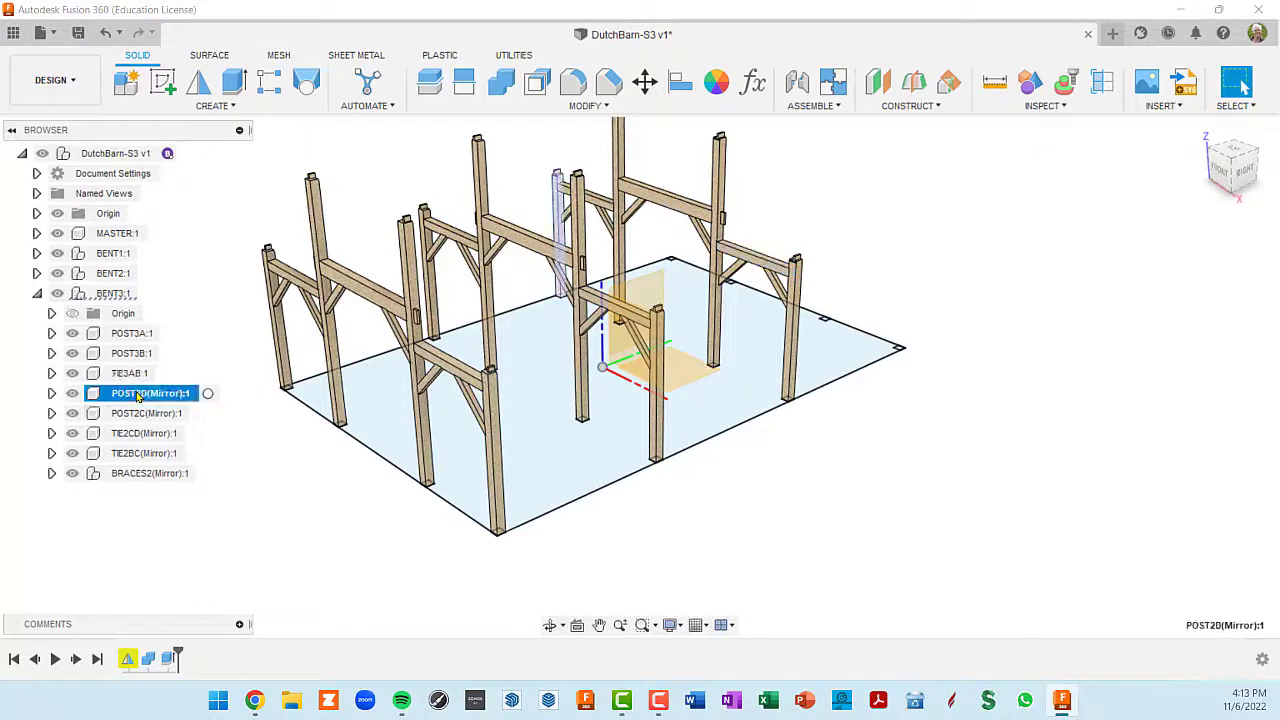
click(142, 395)
key(Home)
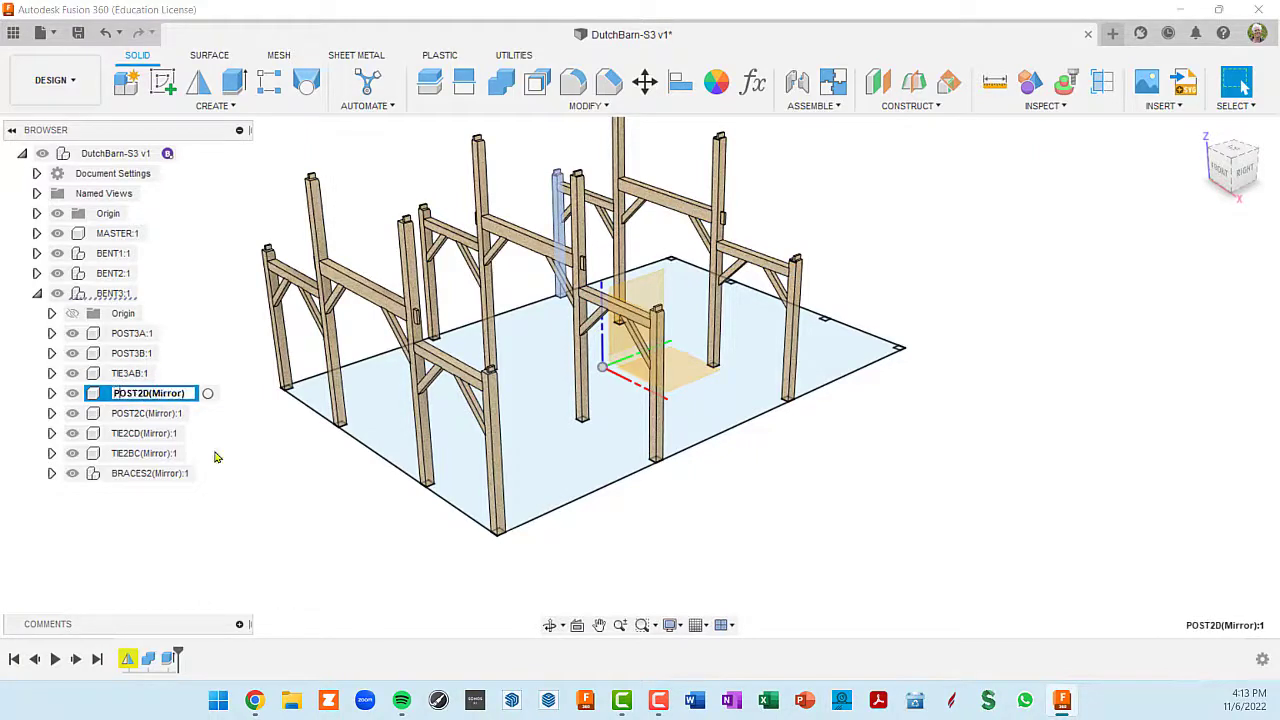
key(BackSpace)
text(3)
key(shift+End)
key(Delete)
key(Return)
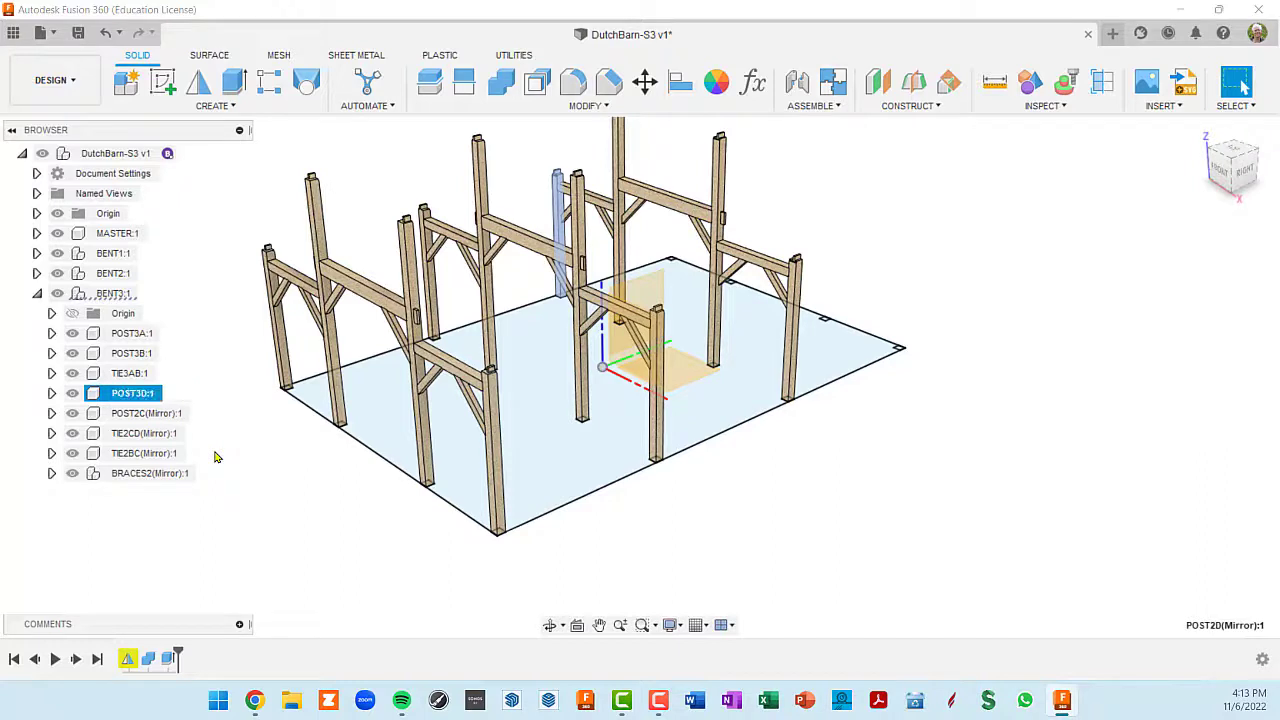
- Rename the POST2C(Mirror) component in BENT3 as POST3C
click(151, 415)
click(153, 417)
key(Home)
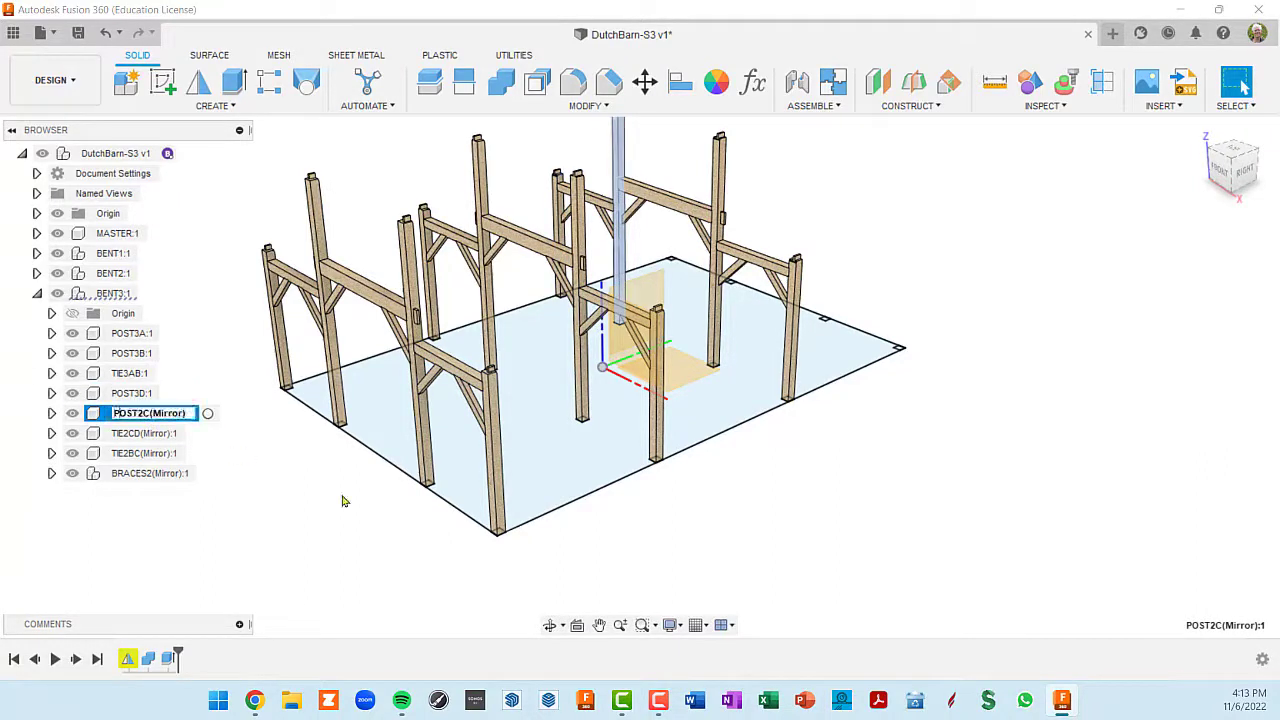
key(Right)
key(Right)
key(Right)
key(BackSpace)
text(3)
key(shift+End)
key(Delete)
key(Return)
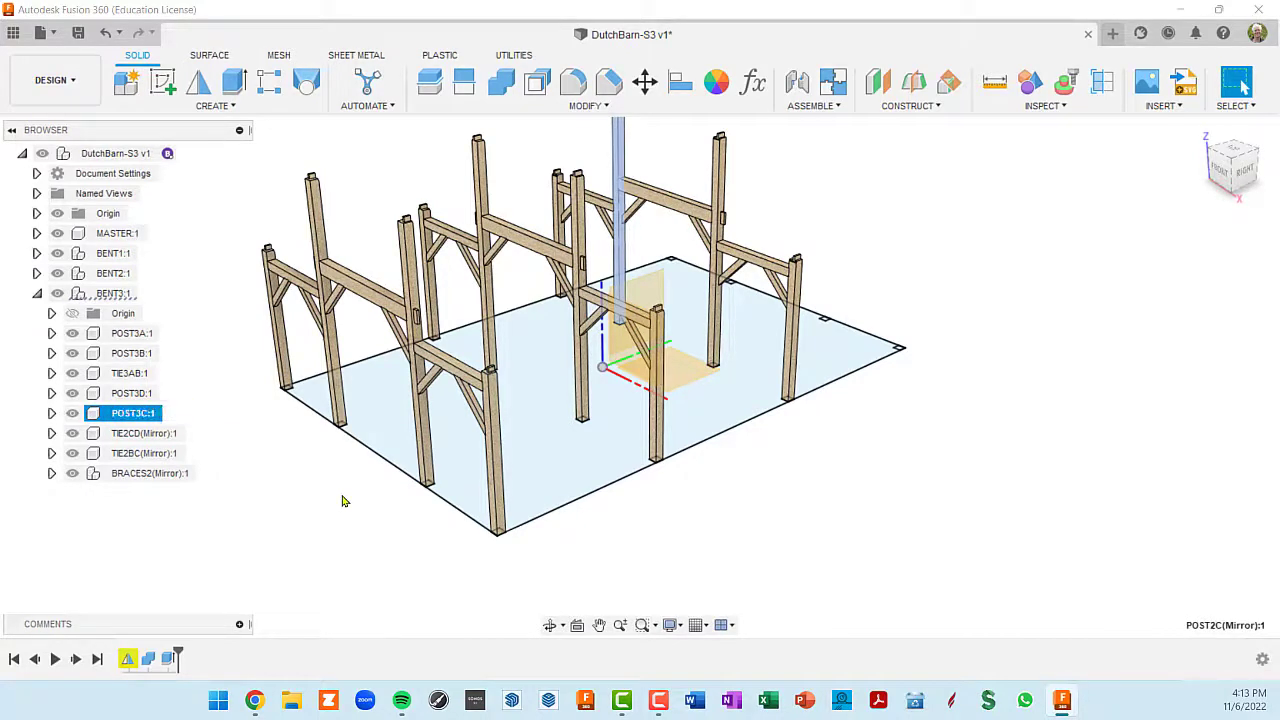
- Rename the TIE2CD(Mirror) component in BENT3 as TIE3CD
click(146, 435)
double_click(140, 435)
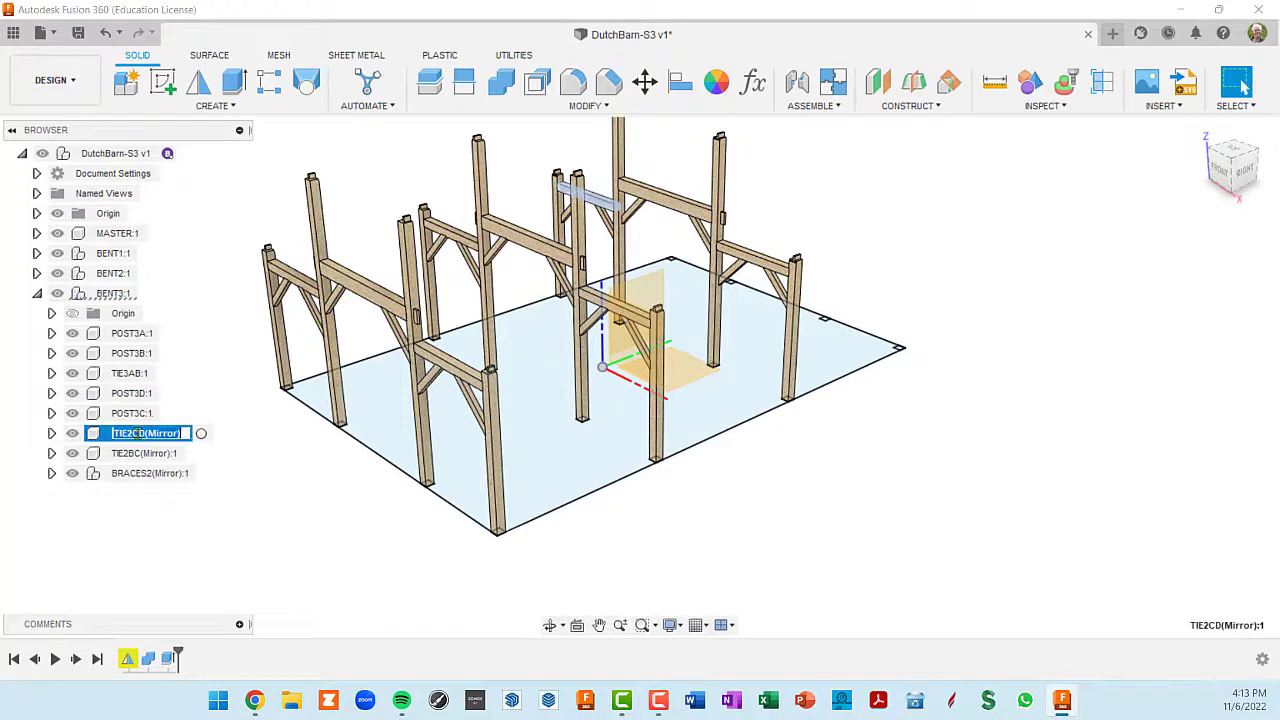
key(Home)
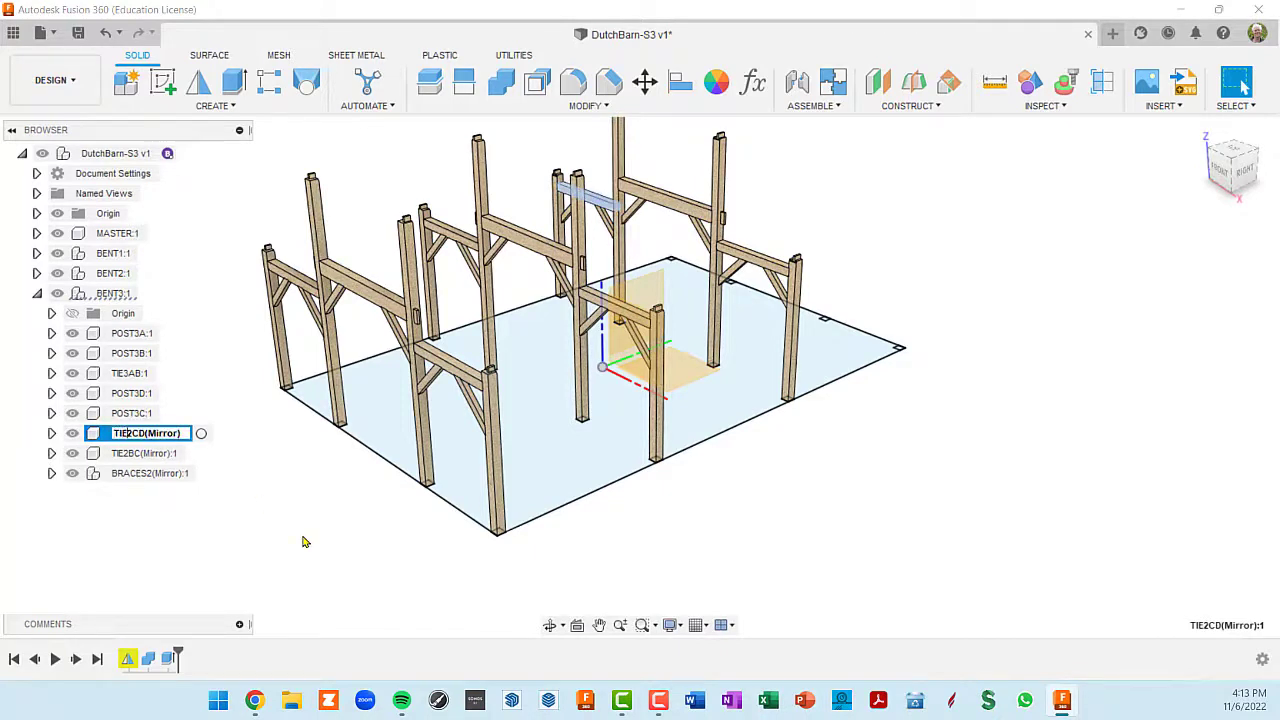
key(shift+End)
key(Delete)
key(Return)
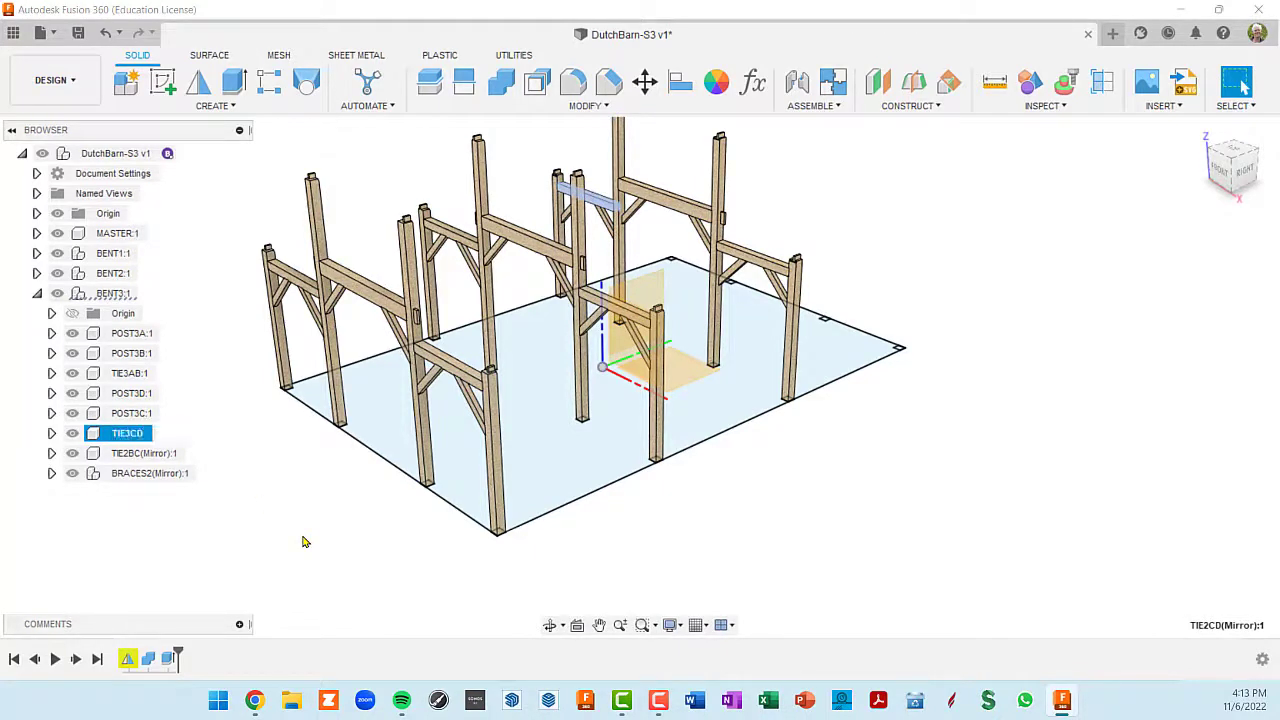
- Rename the TIE2BC(Mirror) component in BENT3 as TIE3BC
double_click(140, 453)
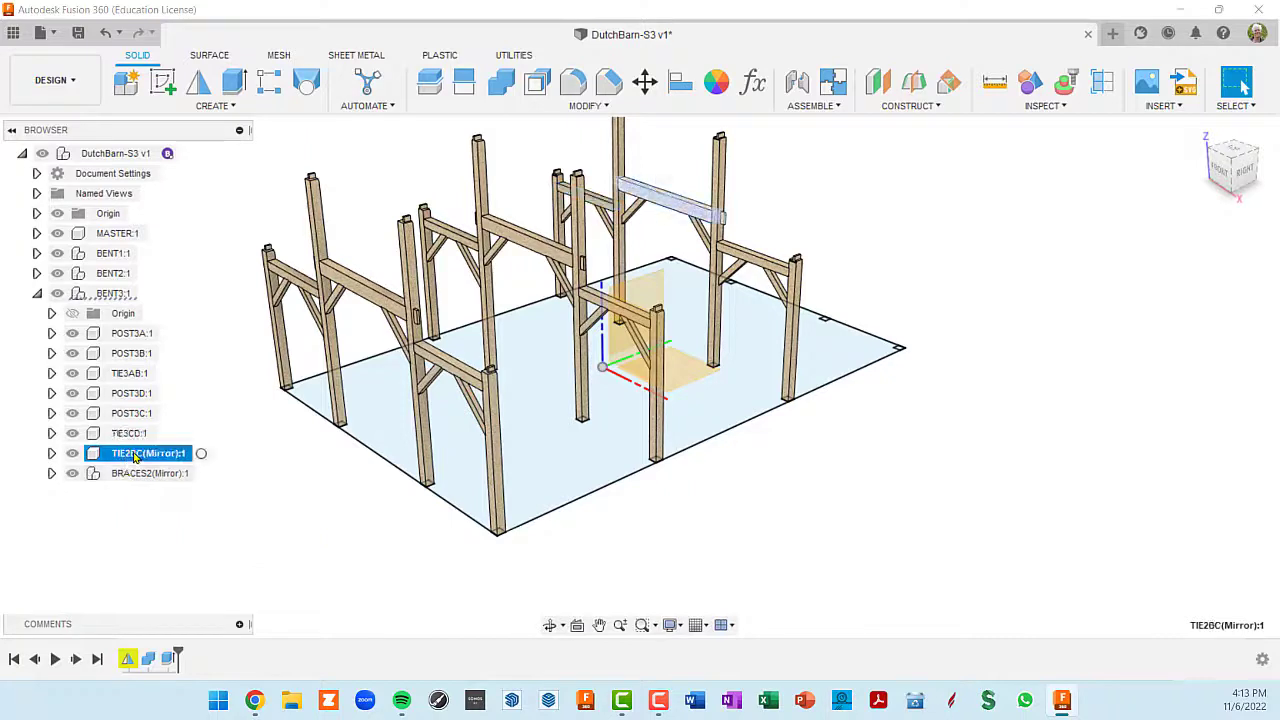
key(Home)
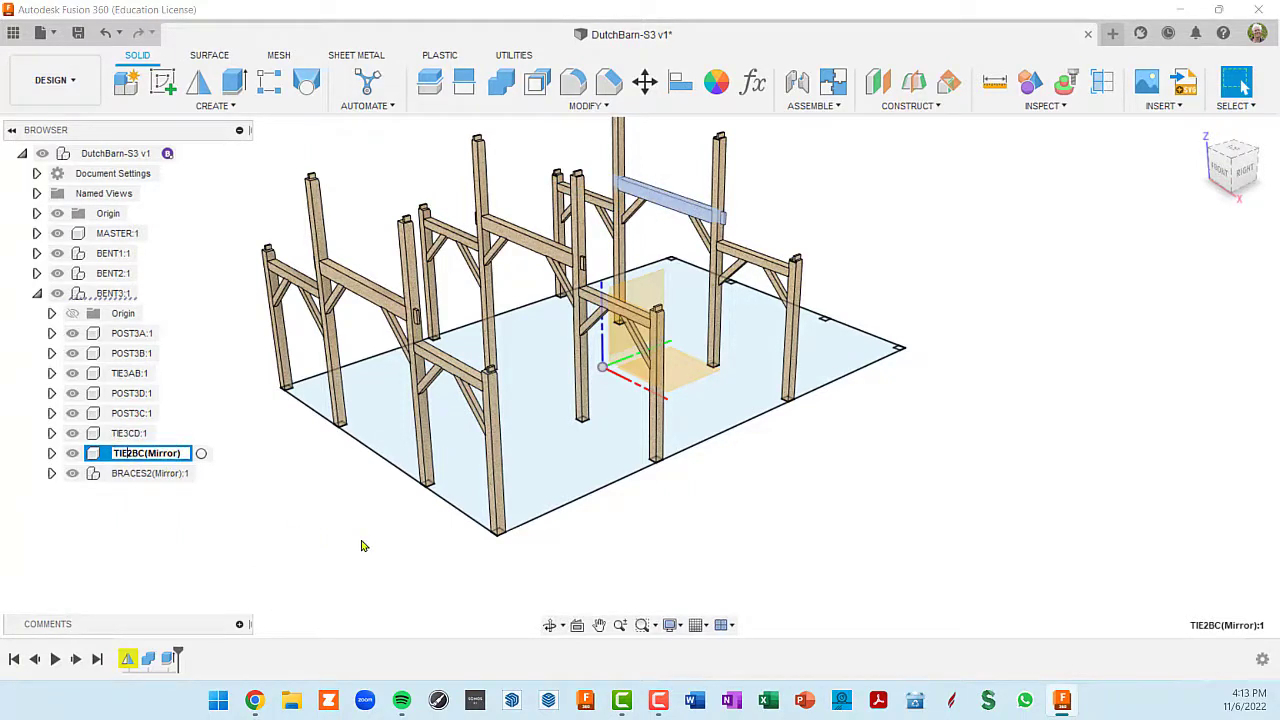
key(shift+End)
key(Delete)
key(Return)
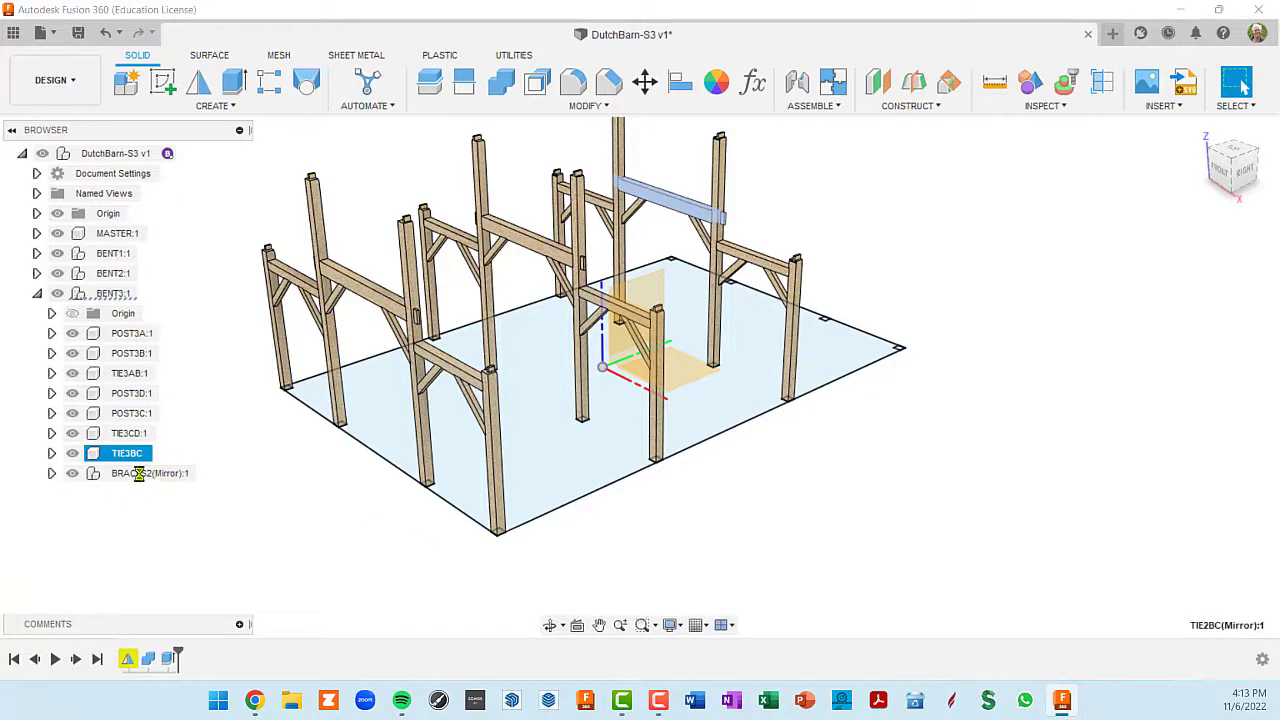
- Rename the BRACES2(Mirror) component in BENT3 as BRACE3 and clear the selection
click(143, 477)
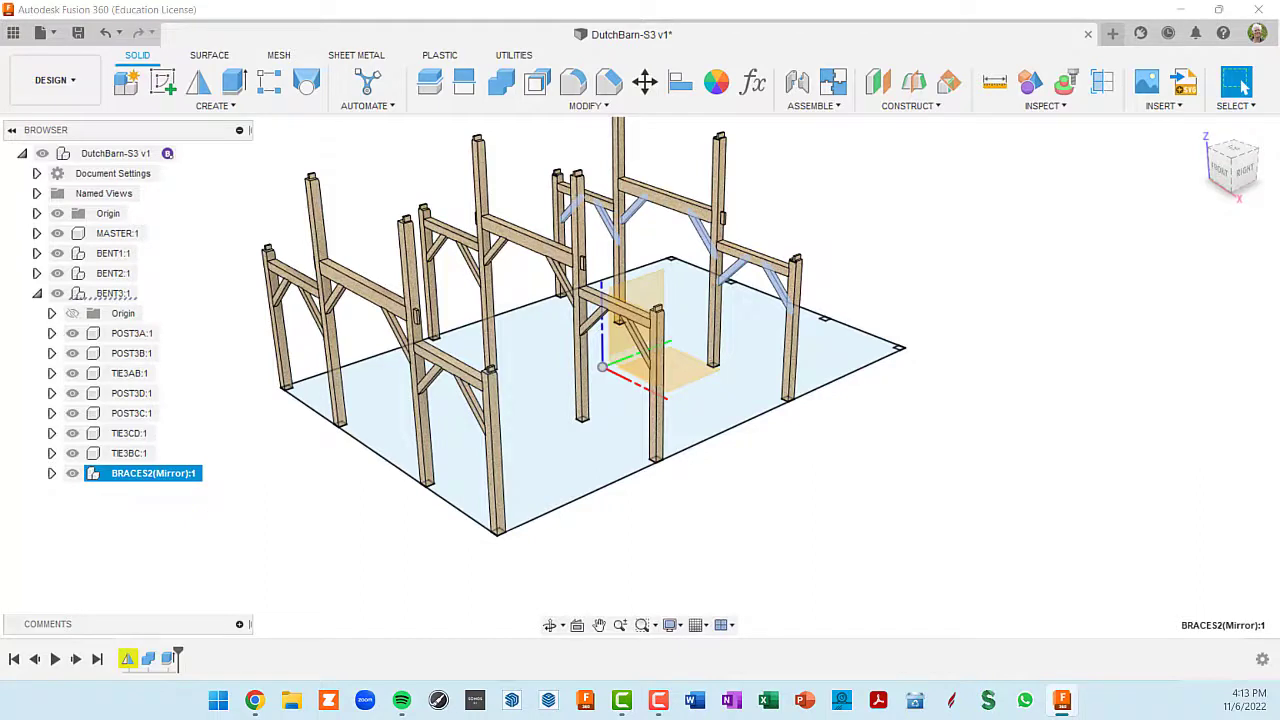
double_click(128, 476)
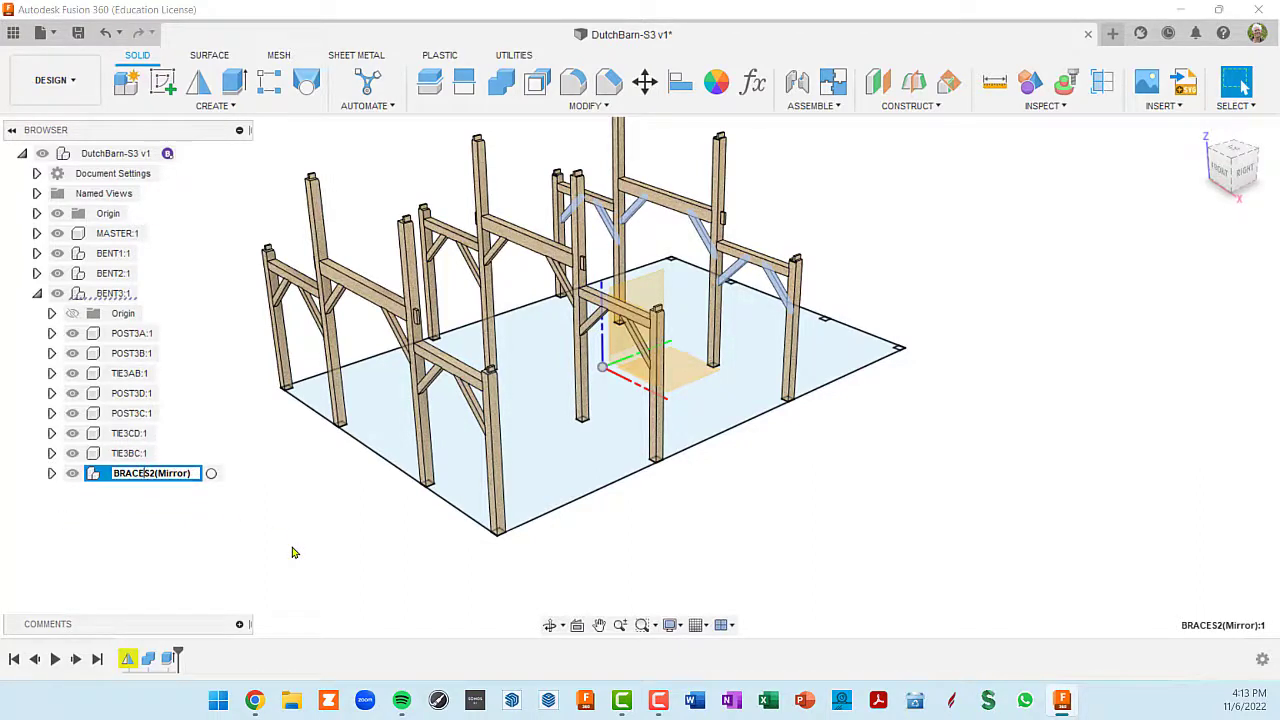
text(3)
key(Delete)
key(Delete)
key(Delete)
key(Delete)
key(Return)
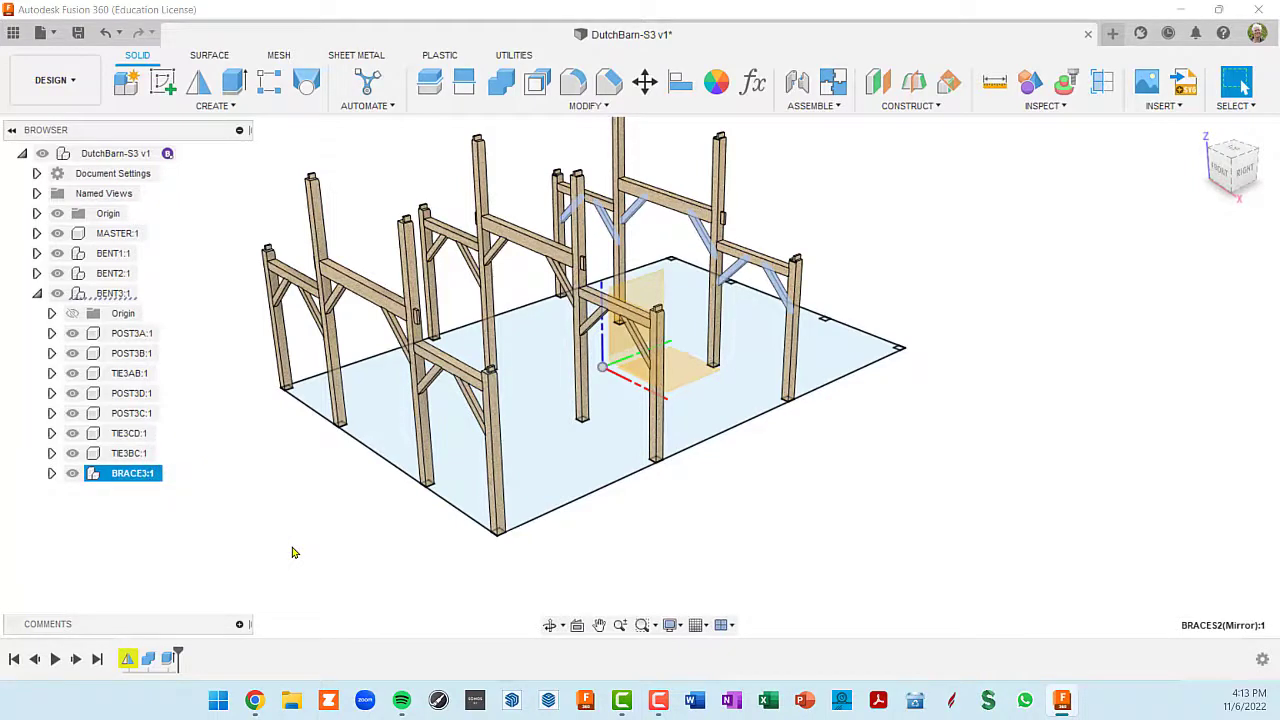
click(267, 559)
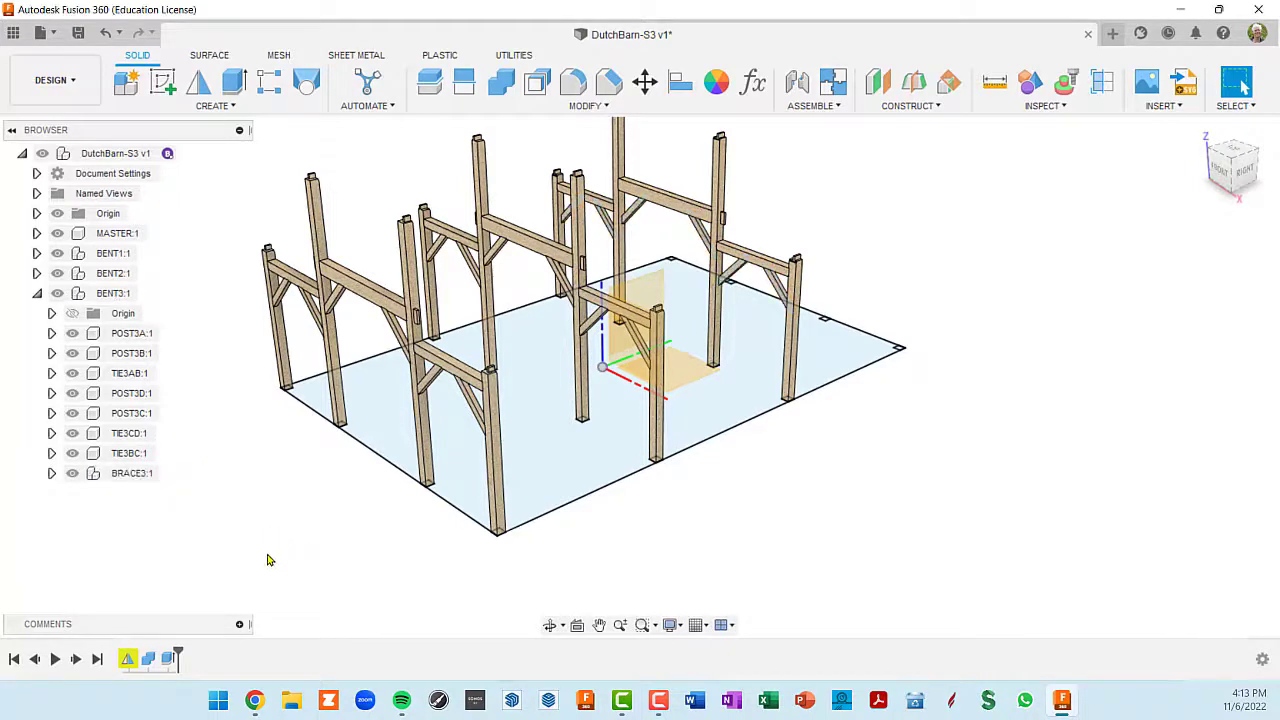
- Look through the brace components inside BRACE3 and examine the three bents and the post-top tenon on the first bent
click(51, 473)
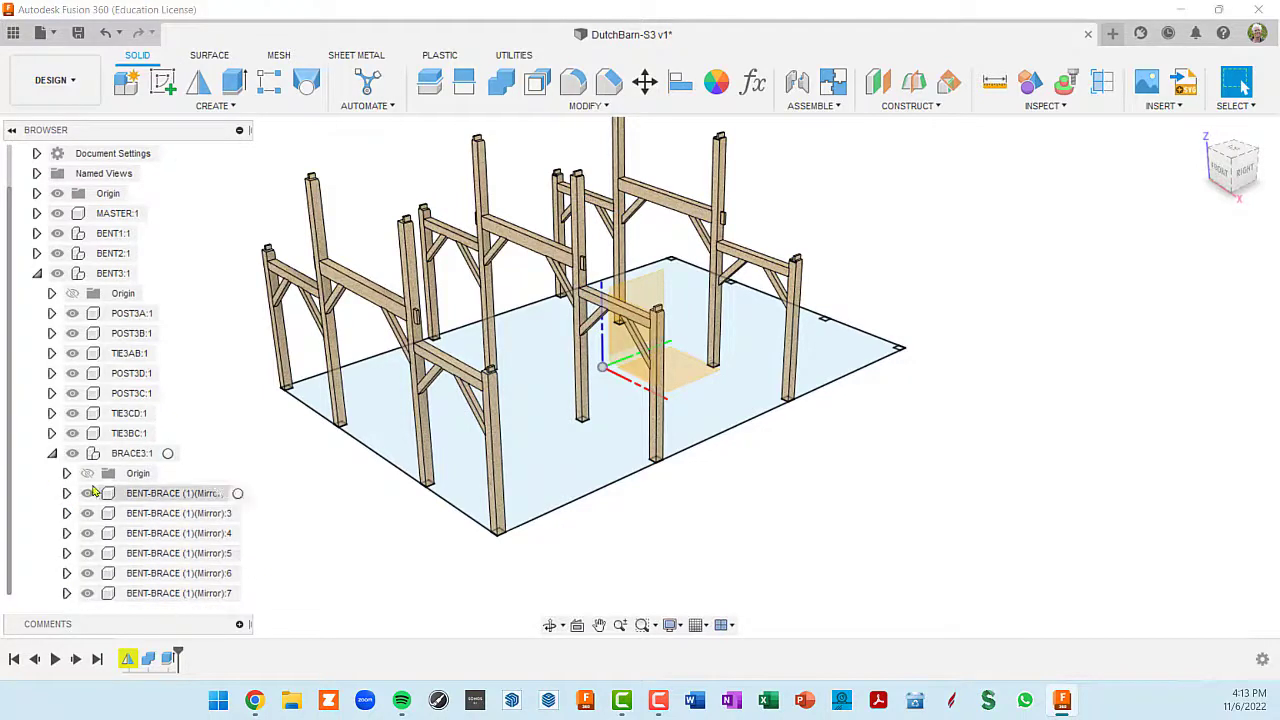
click(52, 454)
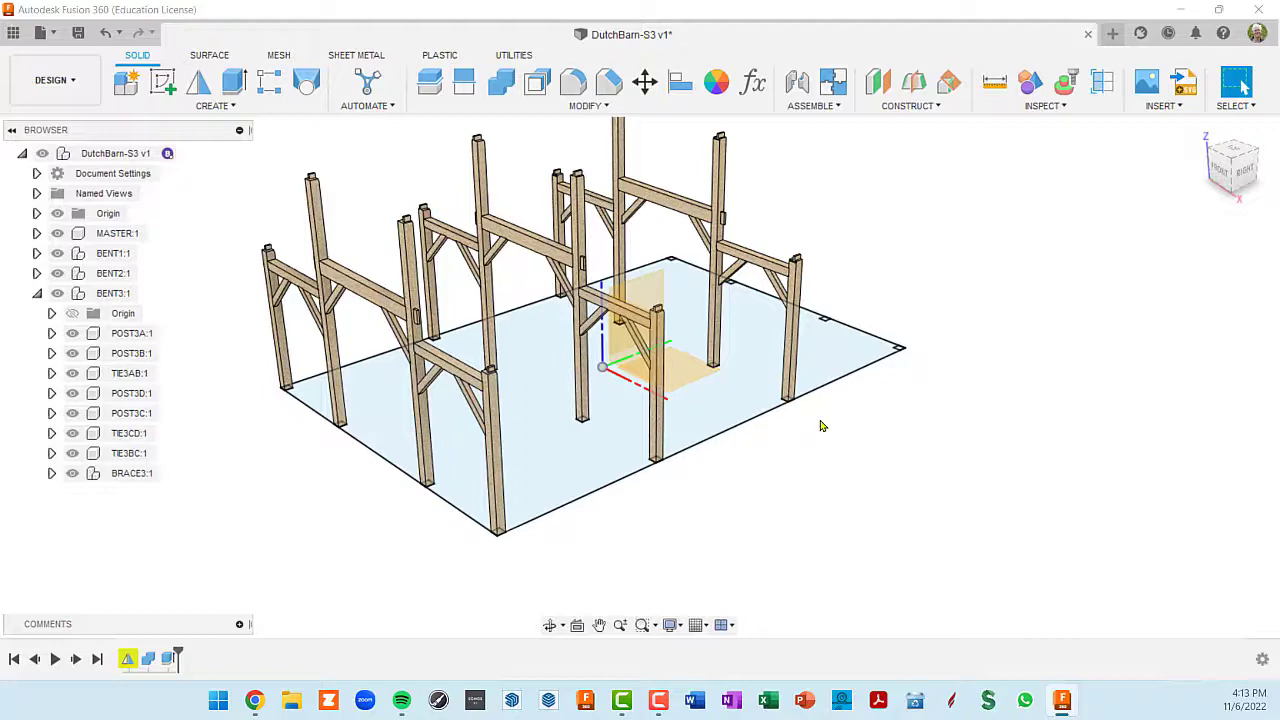
scroll(820, 426, down, 2)
shift+middle_drag(818, 426, 771, 406)
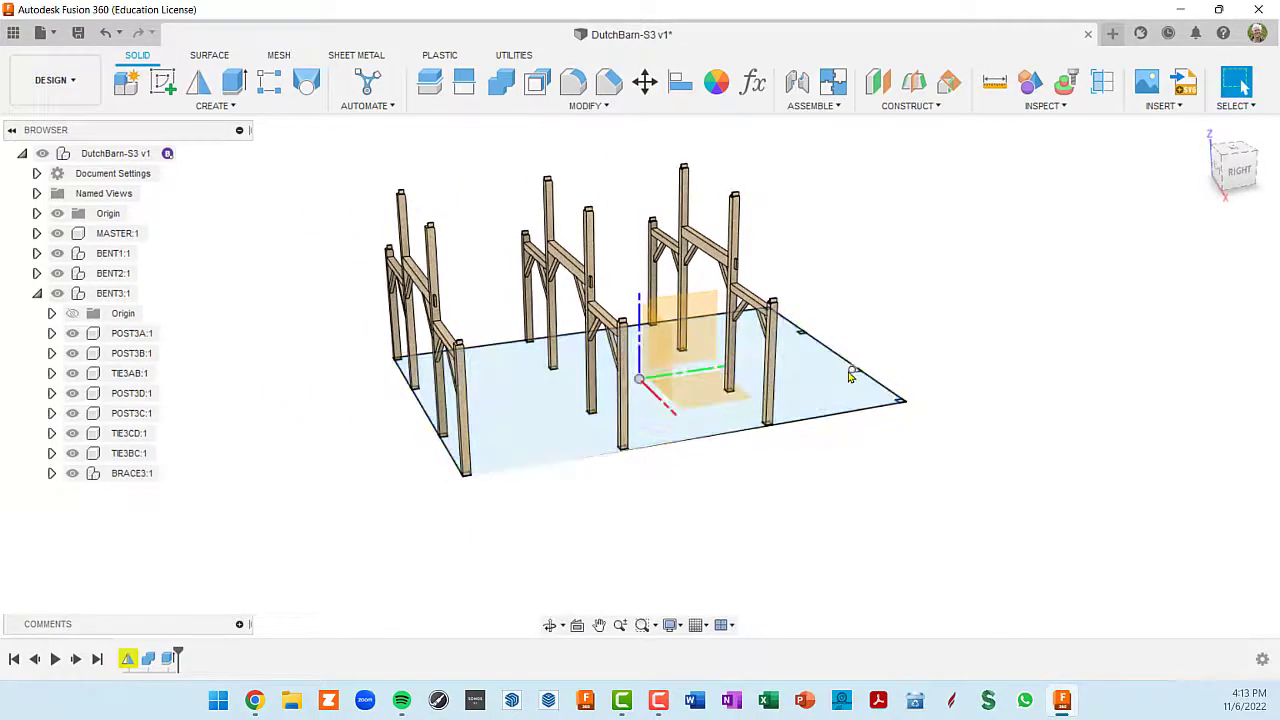
shift+middle_drag(611, 443, 646, 432)
scroll(474, 350, up, 3)
scroll(474, 350, up, 2)
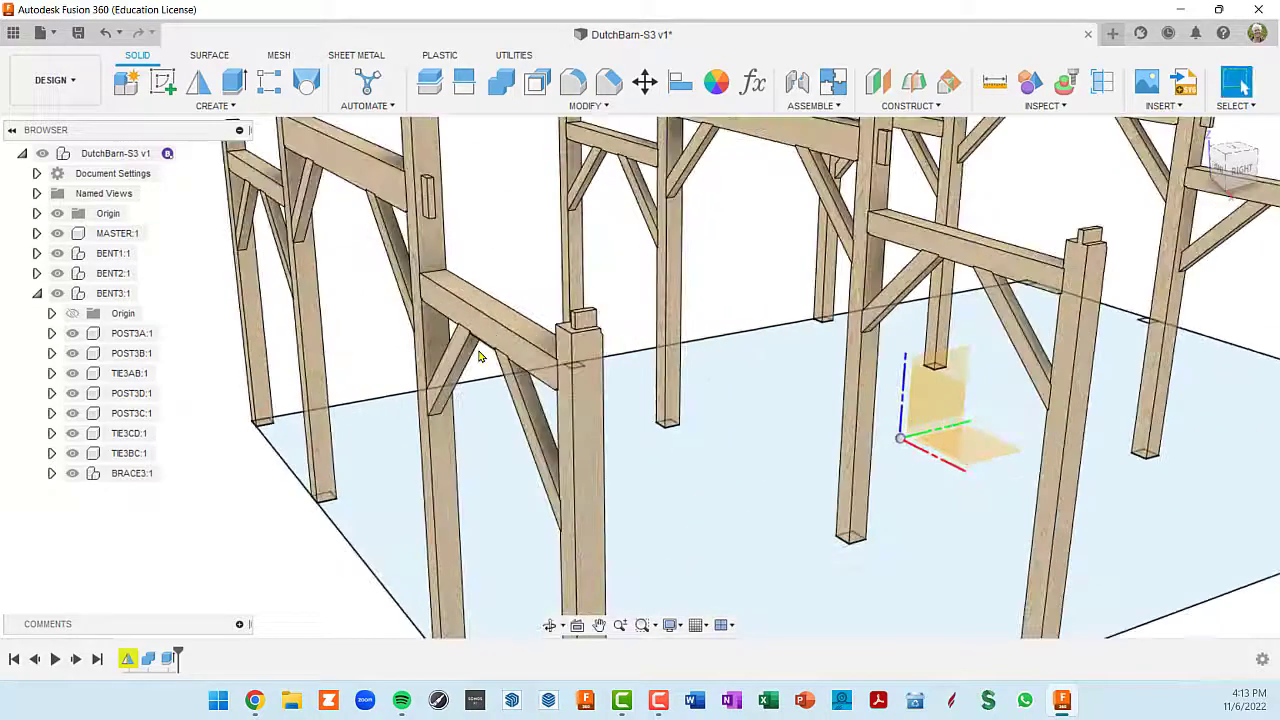
scroll(576, 330, up, 3)
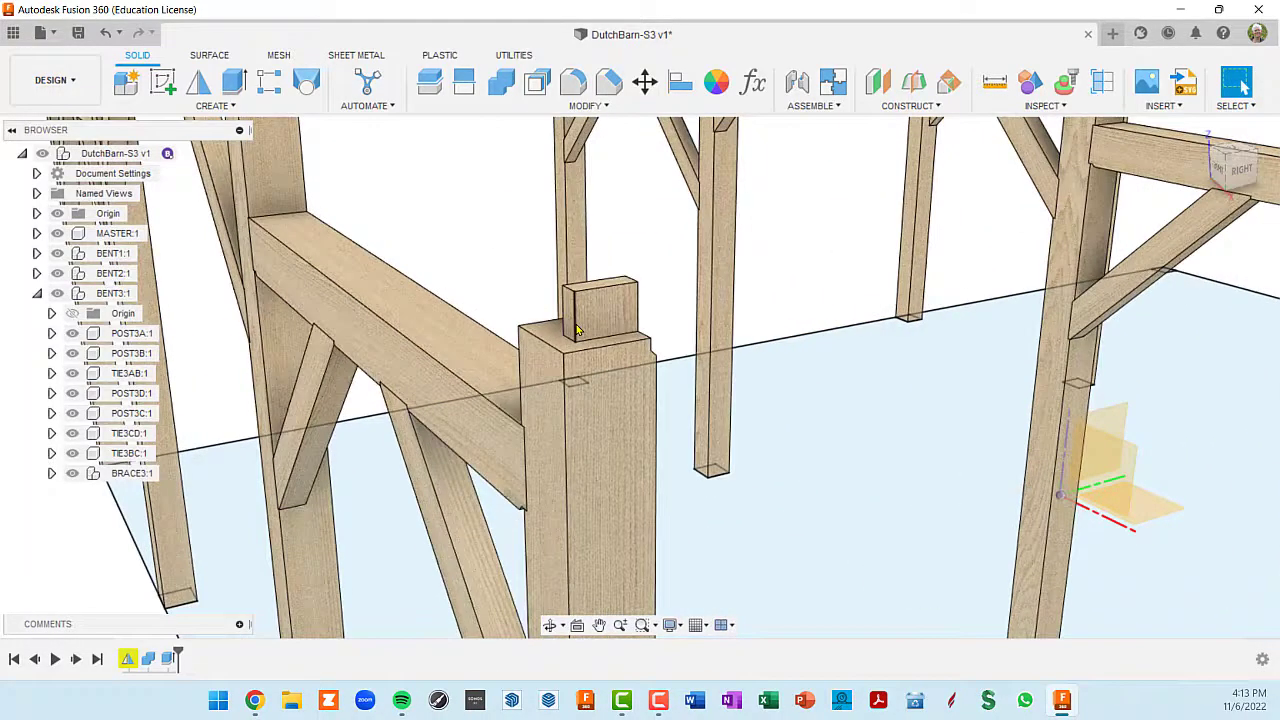
scroll(576, 330, down, 8)
scroll(580, 350, up, 5)
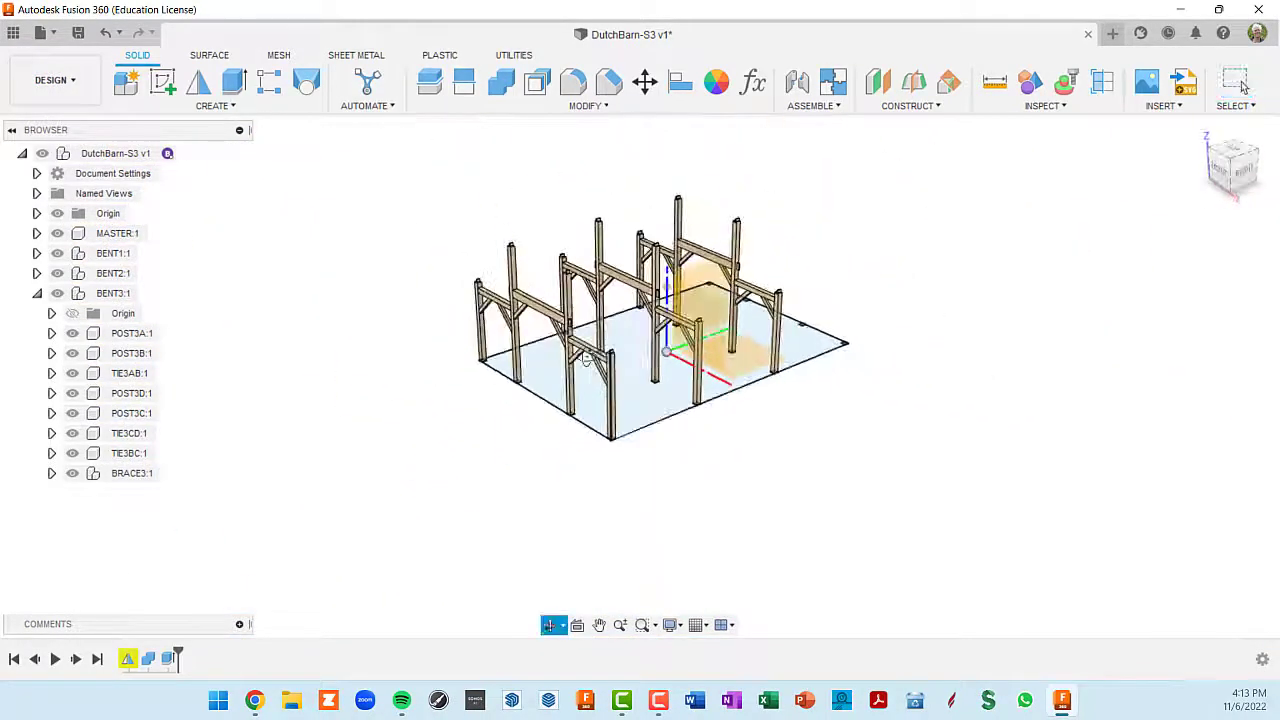
click(1014, 317)
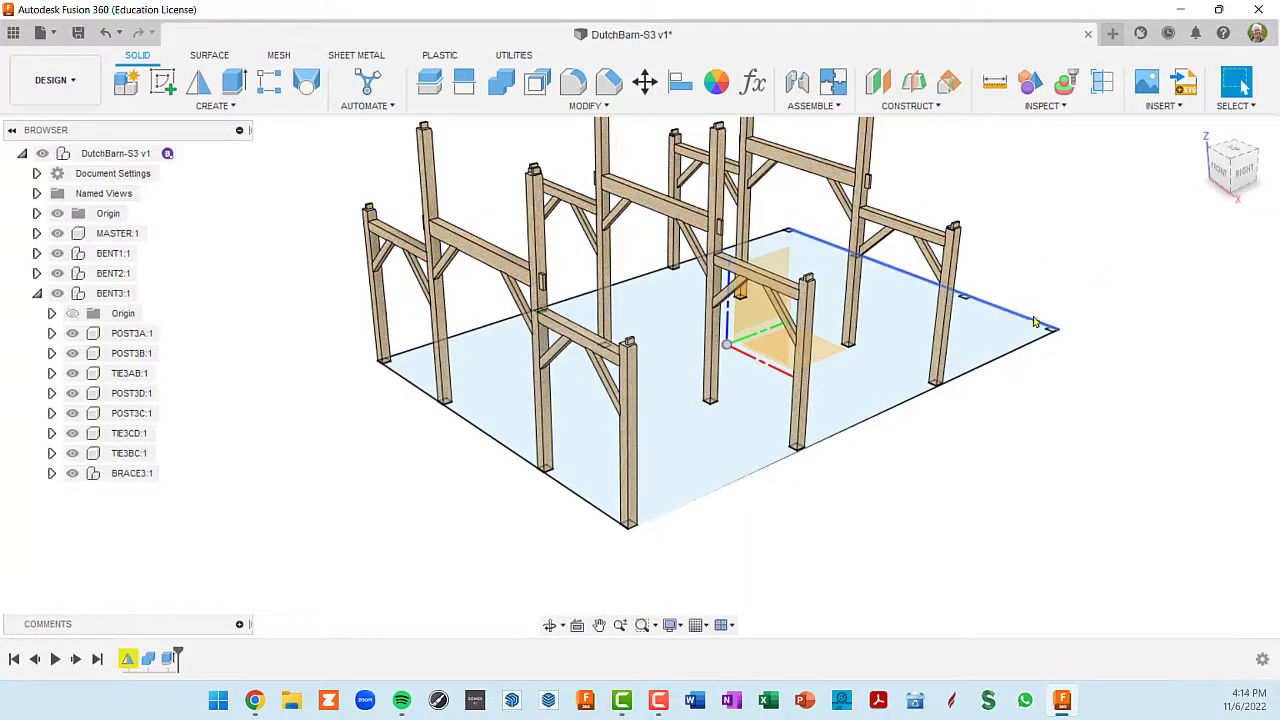
middle_drag(985, 364, 919, 400)
scroll(919, 400, down, 4)
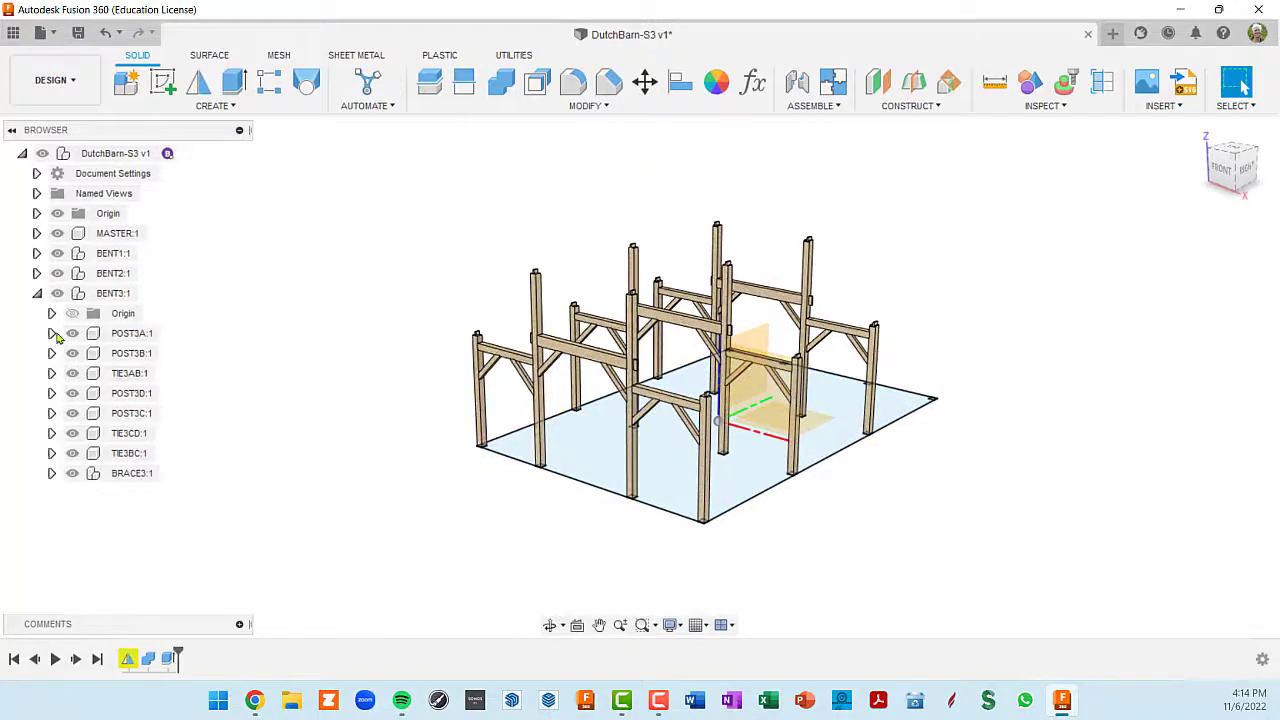
- Mirror the BENT1 component across the vertical origin plane at the barn's center to form the fourth bent
click(38, 294)
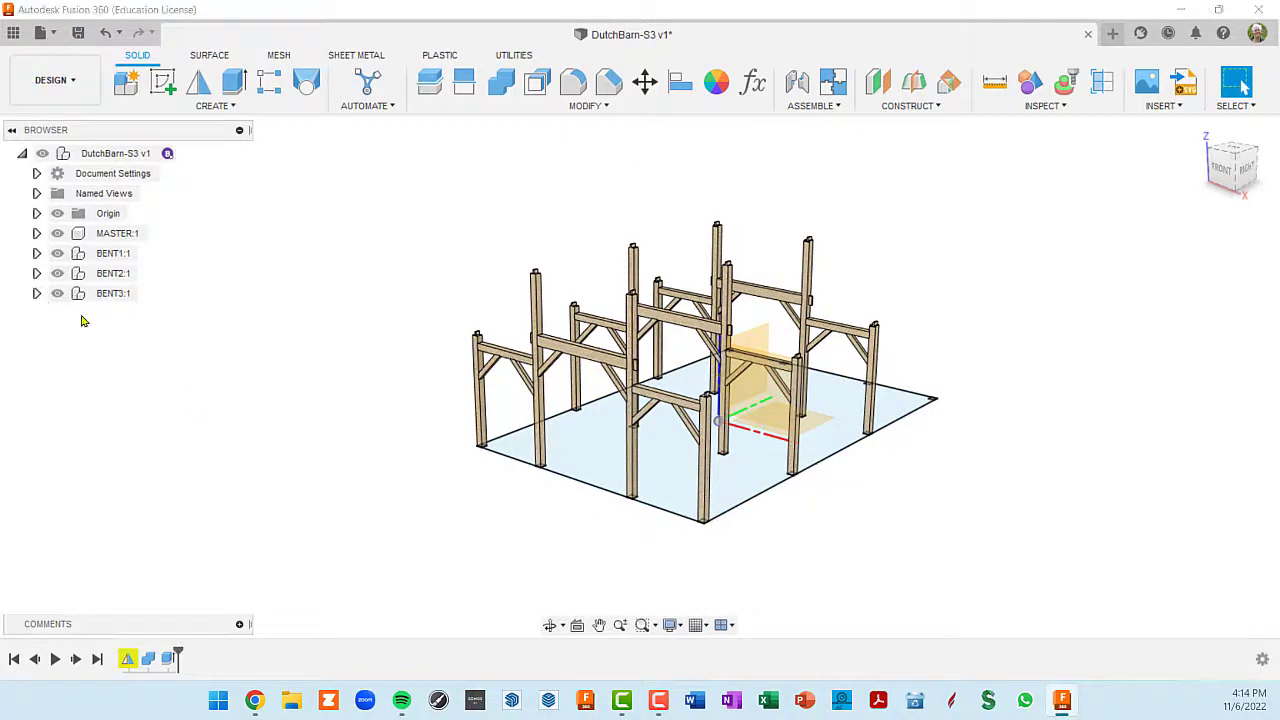
click(198, 82)
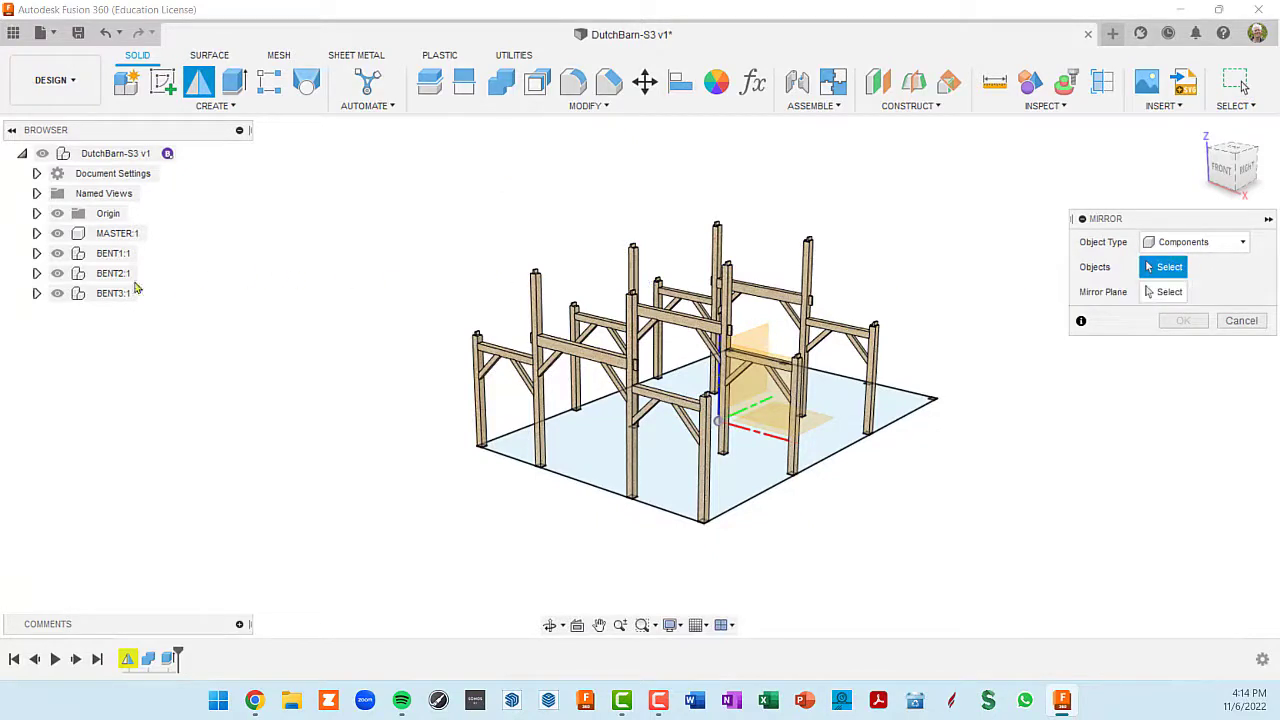
click(103, 256)
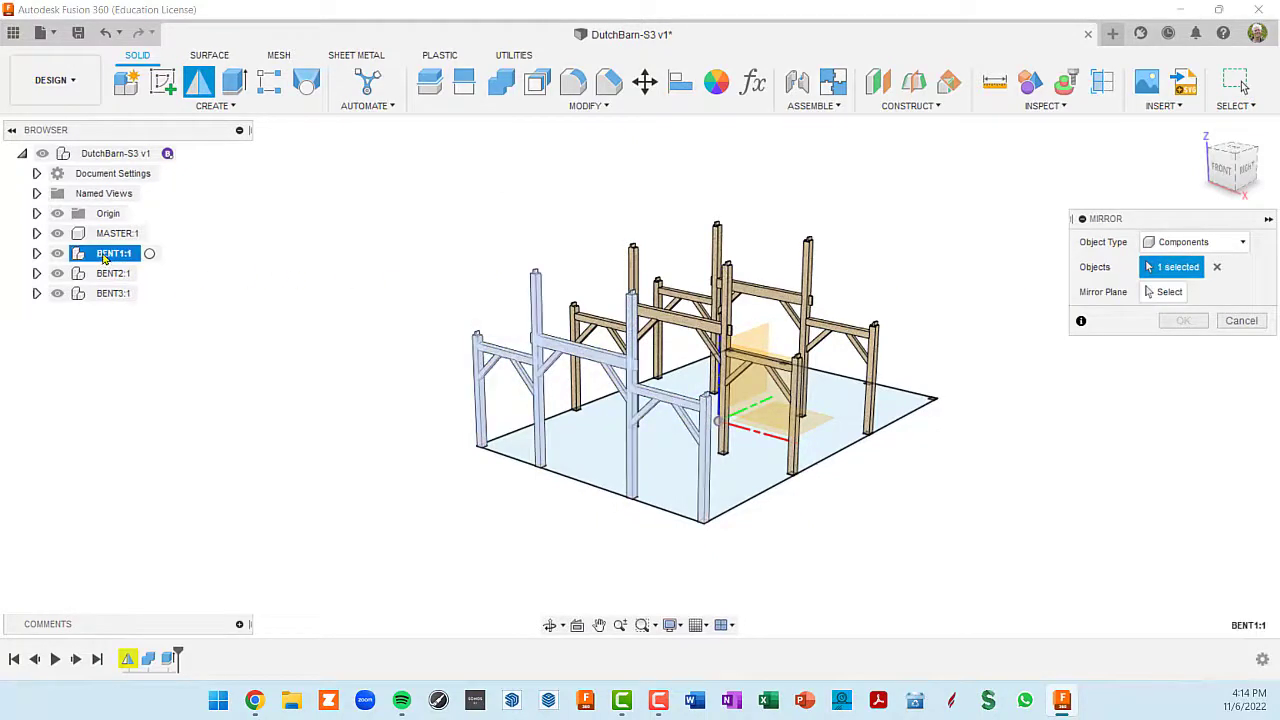
click(1163, 293)
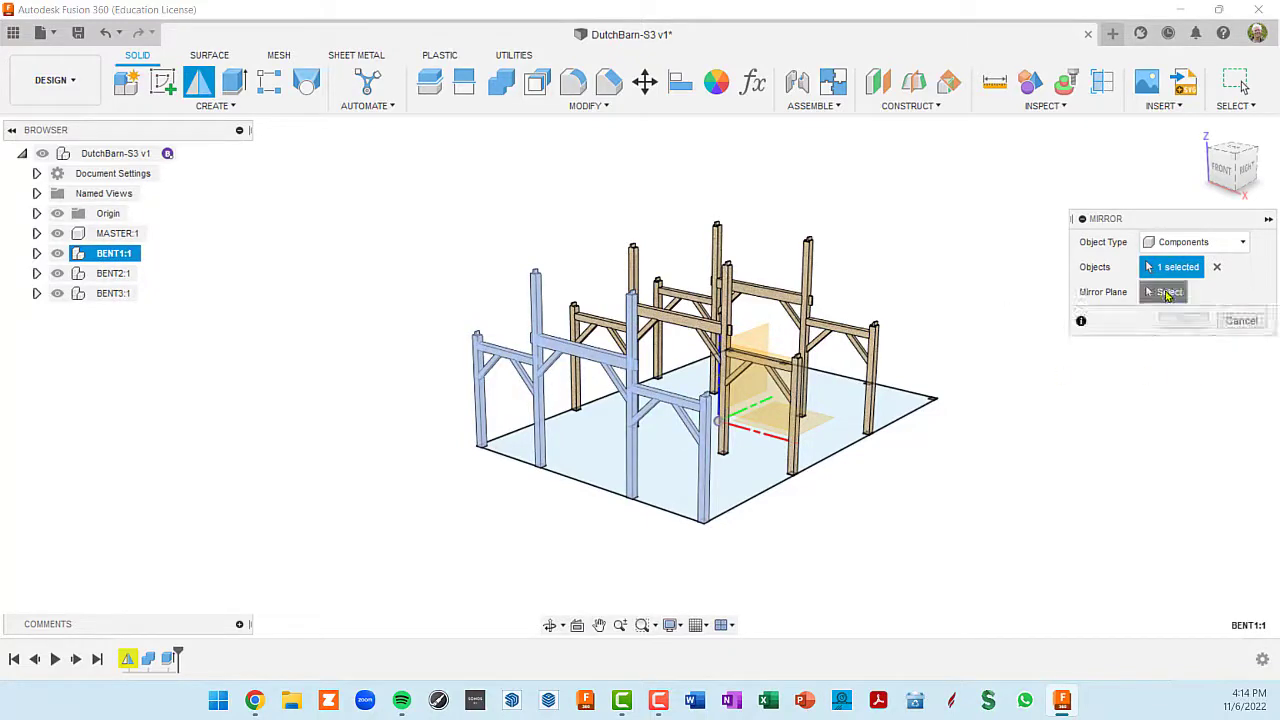
shift+middle_drag(849, 428, 795, 435)
shift+middle_drag(698, 383, 743, 408)
click(744, 406)
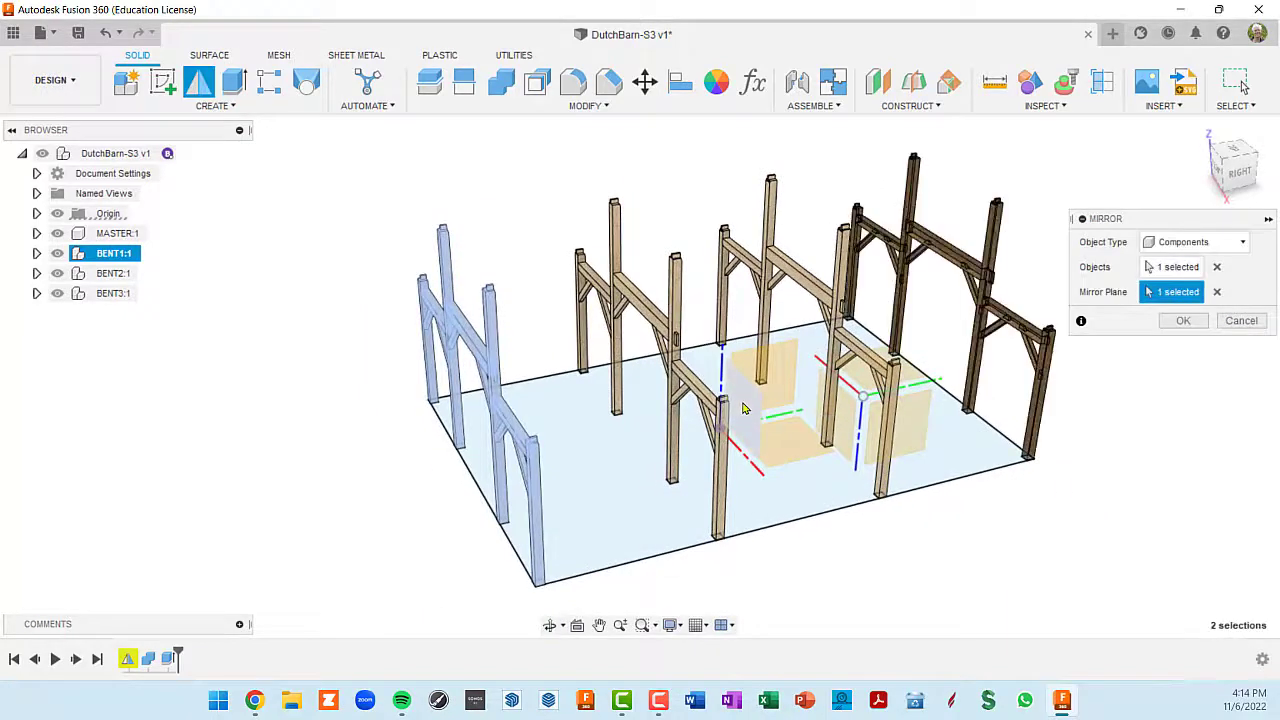
scroll(923, 429, up, 10)
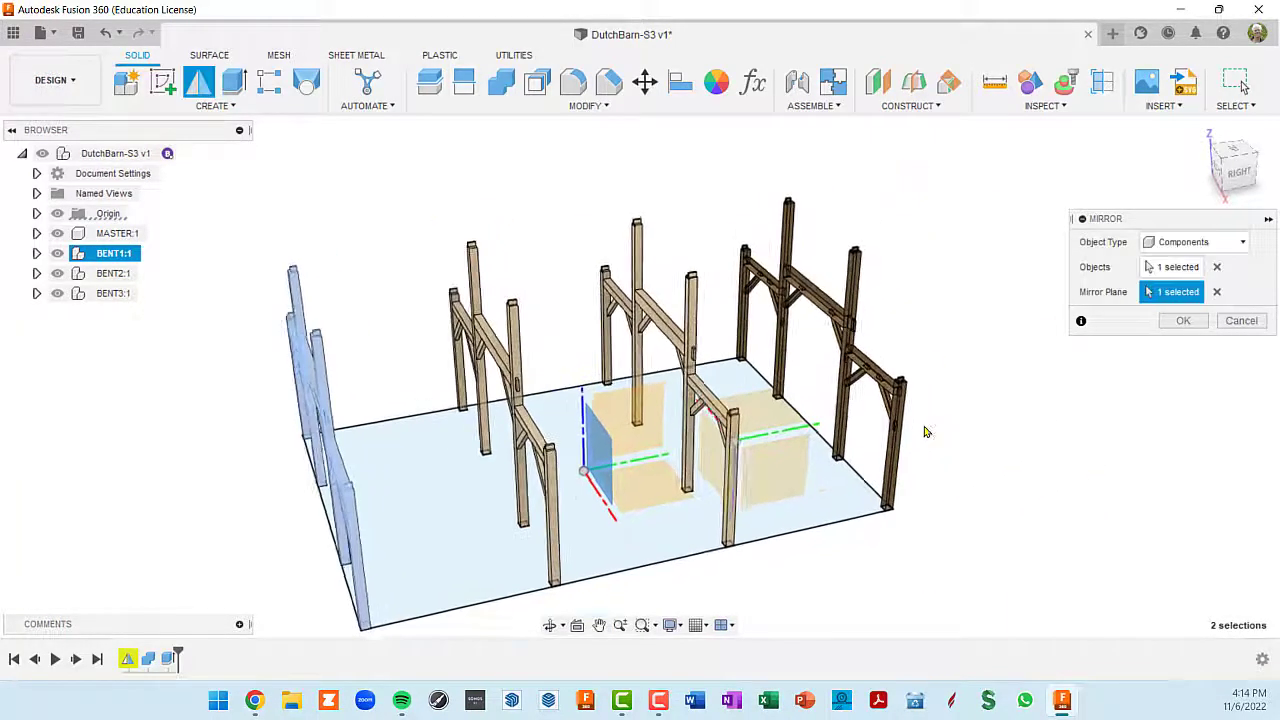
scroll(883, 283, down, 10)
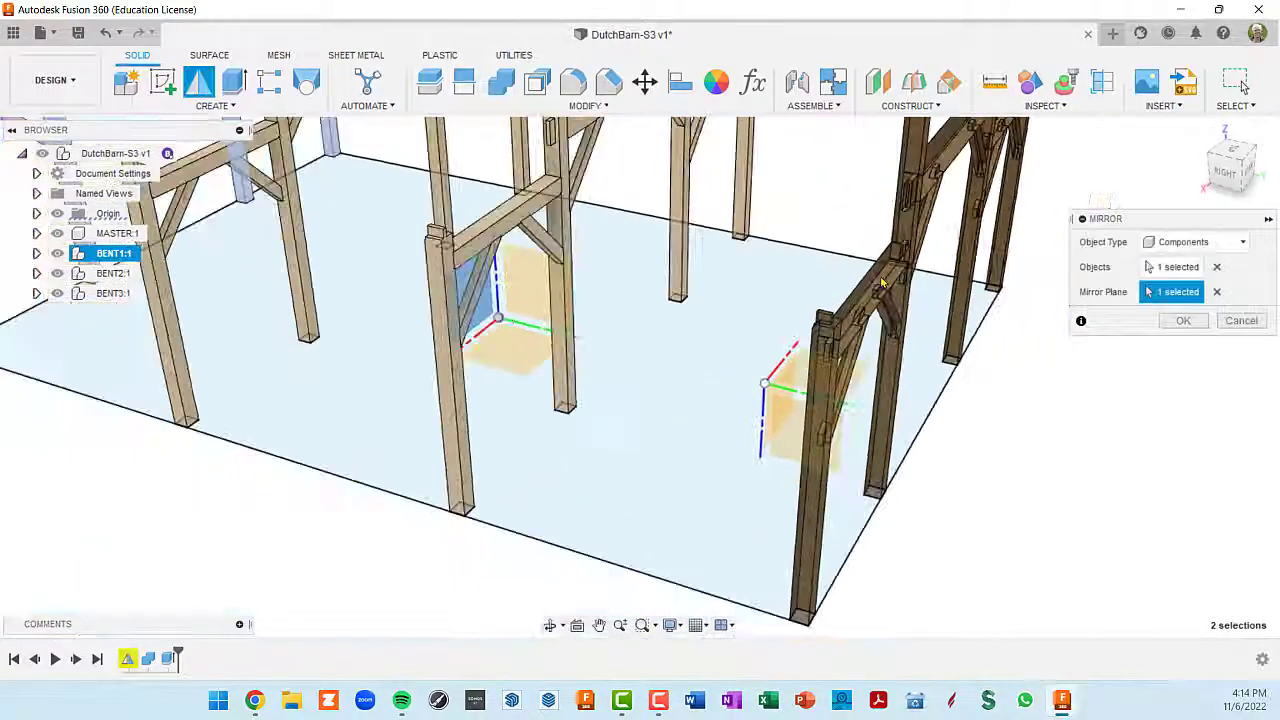
shift+middle_drag(883, 283, 771, 333)
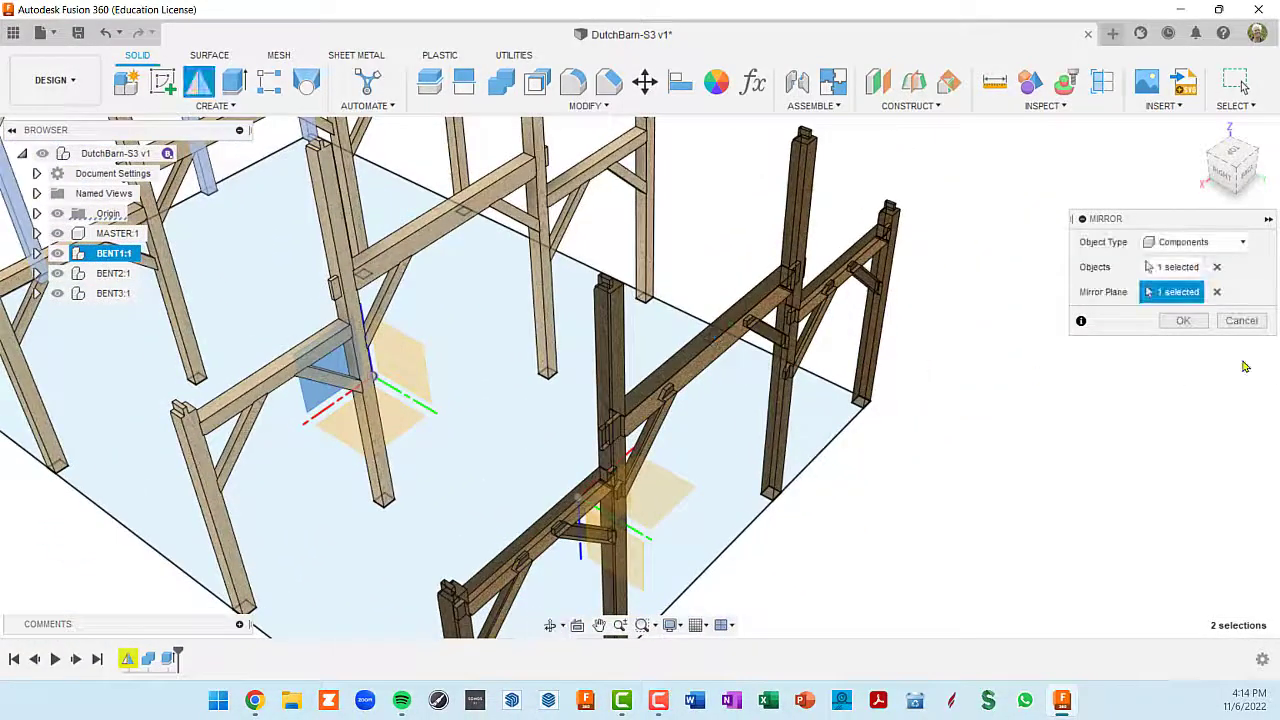
click(1190, 322)
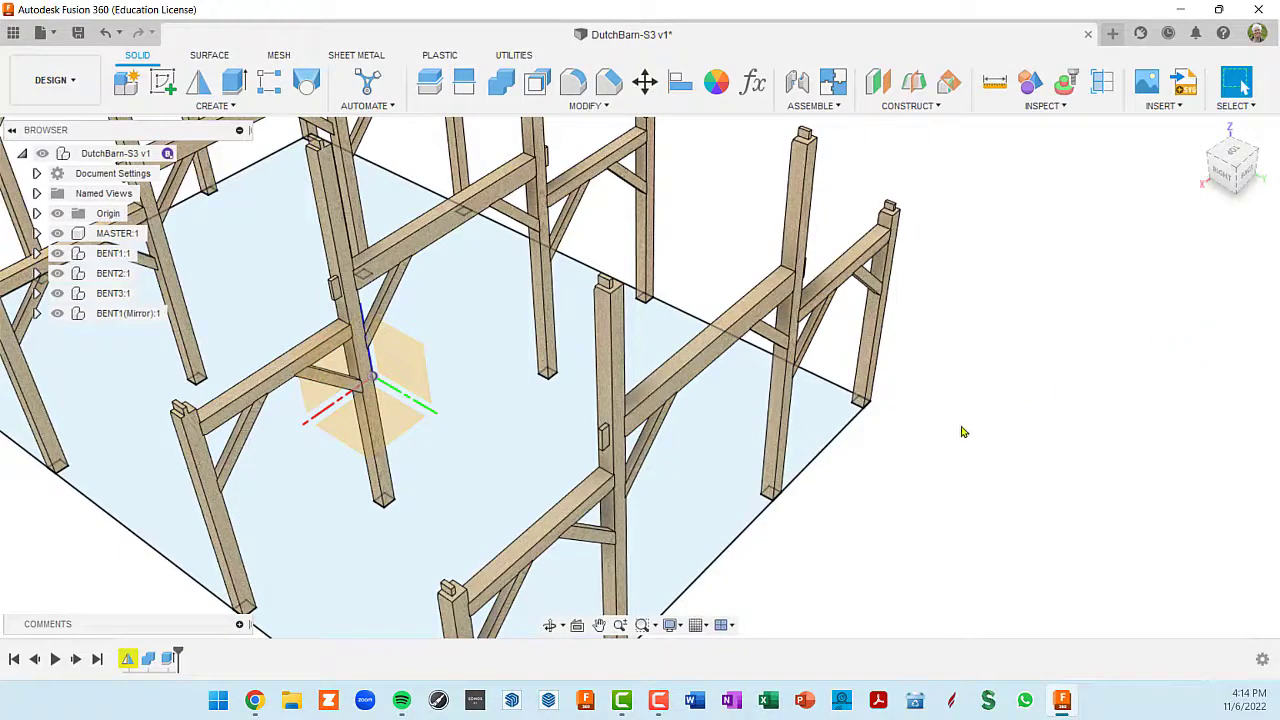
- Rename the BENT1(Mirror) component as BENT4
scroll(964, 432, down, 5)
shift+middle_drag(943, 440, 1003, 346)
scroll(1003, 346, down, 3)
shift+middle_drag(891, 377, 950, 380)
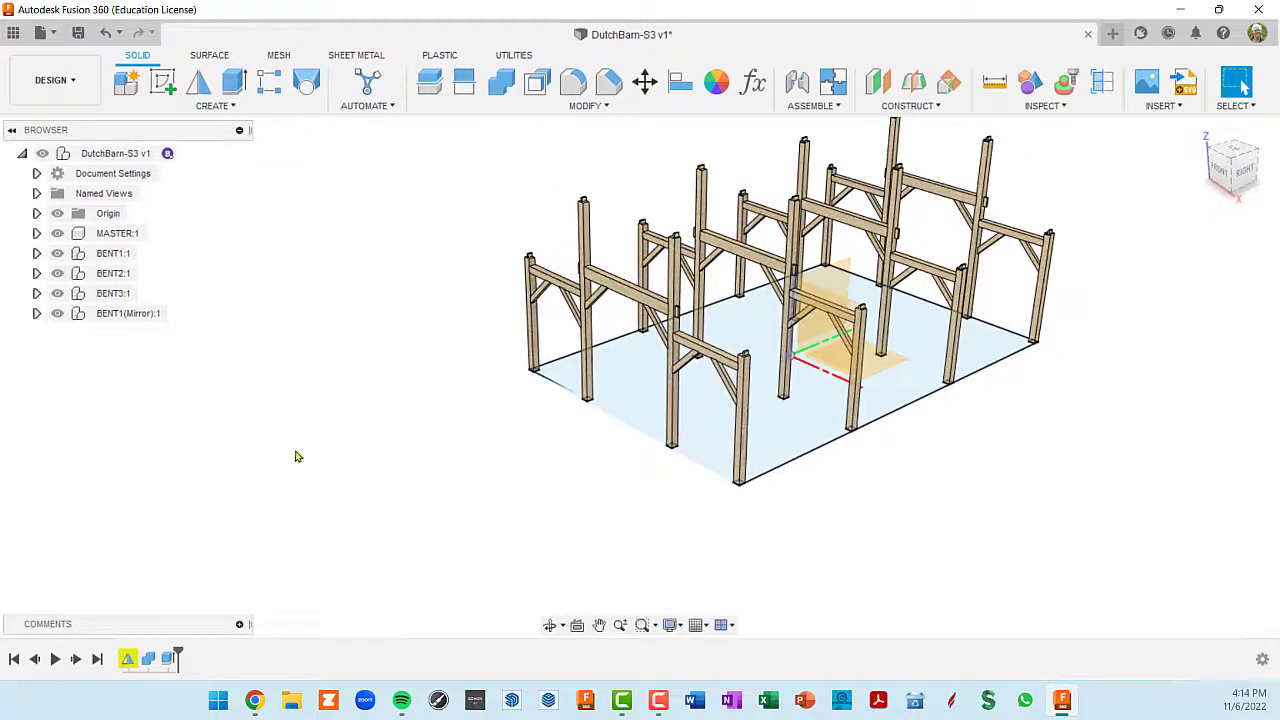
click(118, 318)
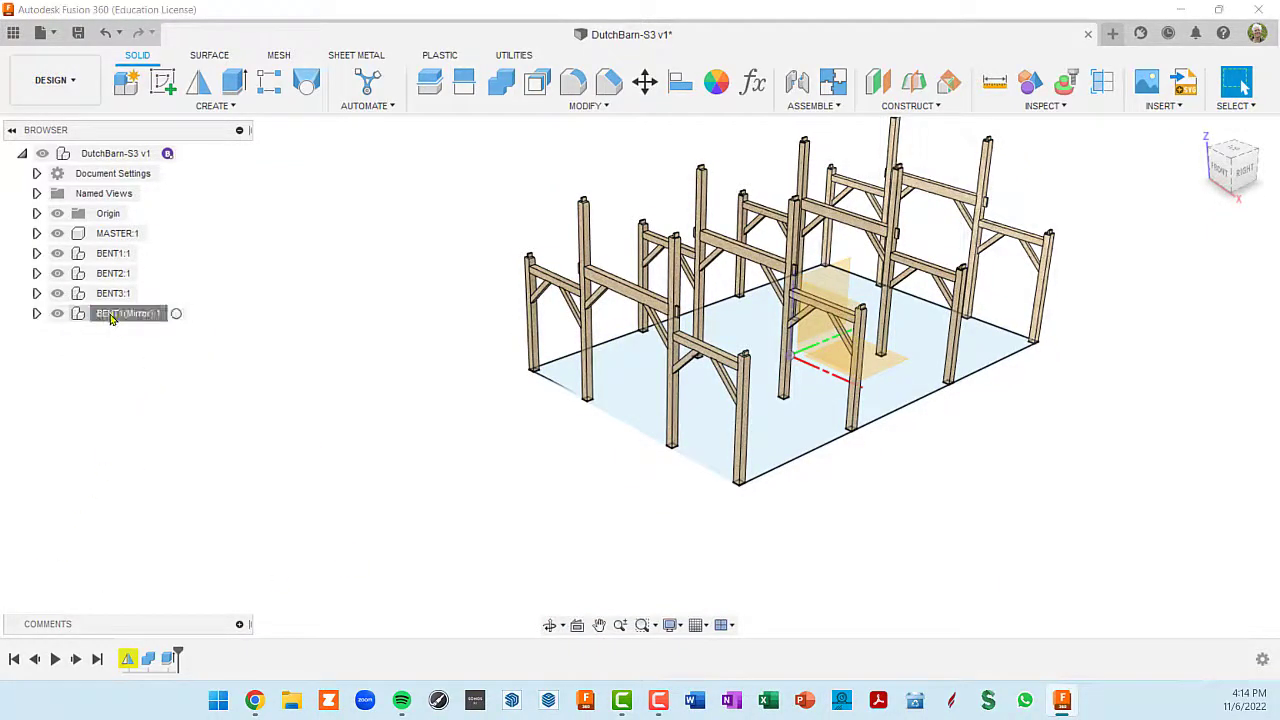
click(120, 318)
key(Left)
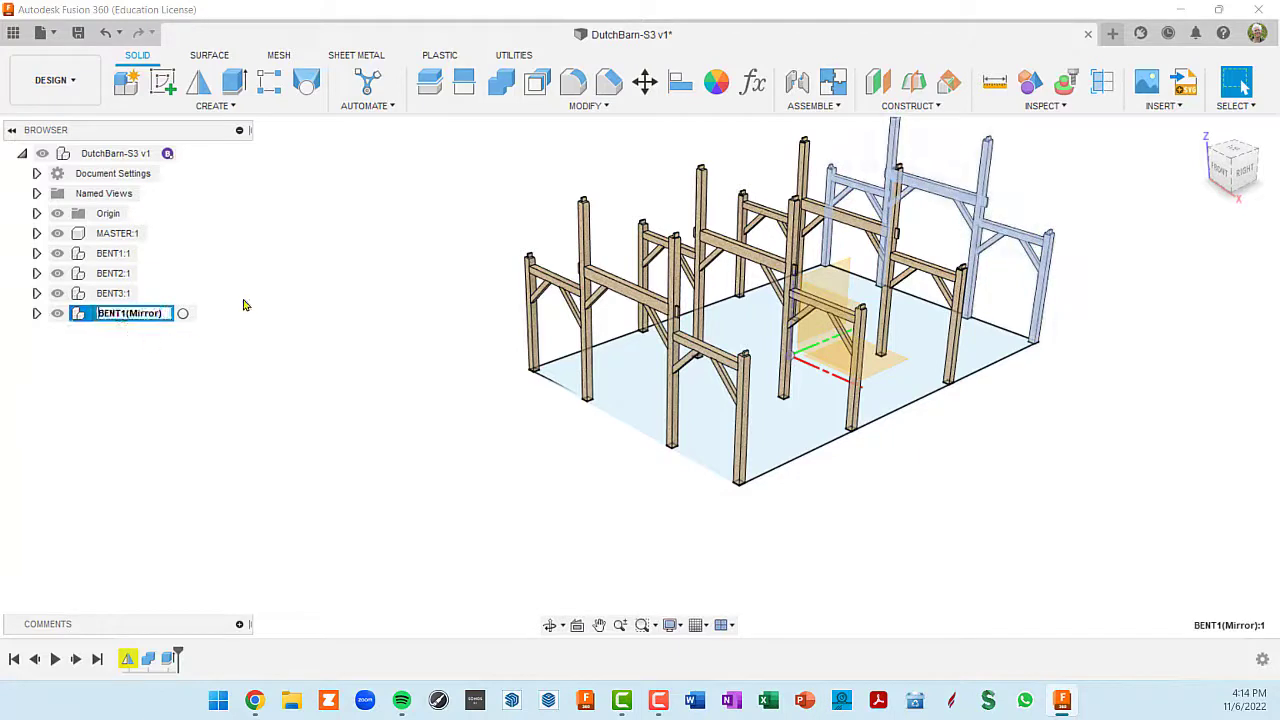
key(Right)
key(Right)
key(Right)
key(Return)
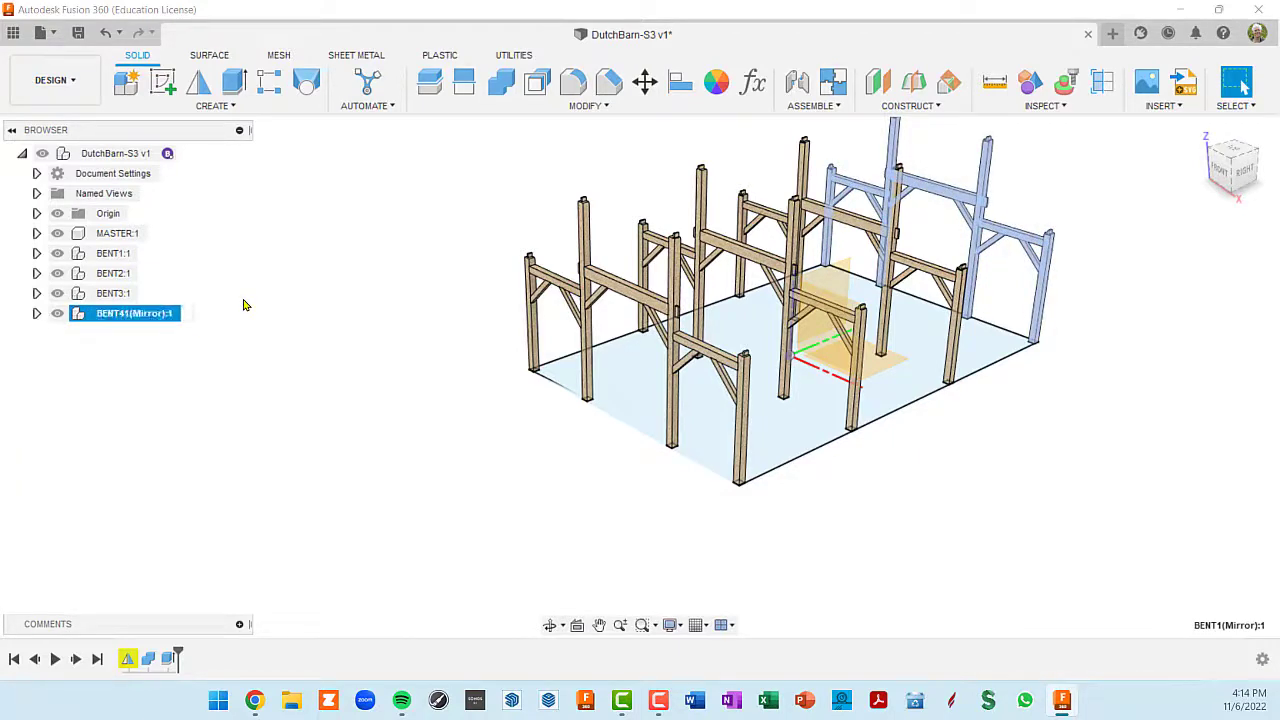
click(129, 318)
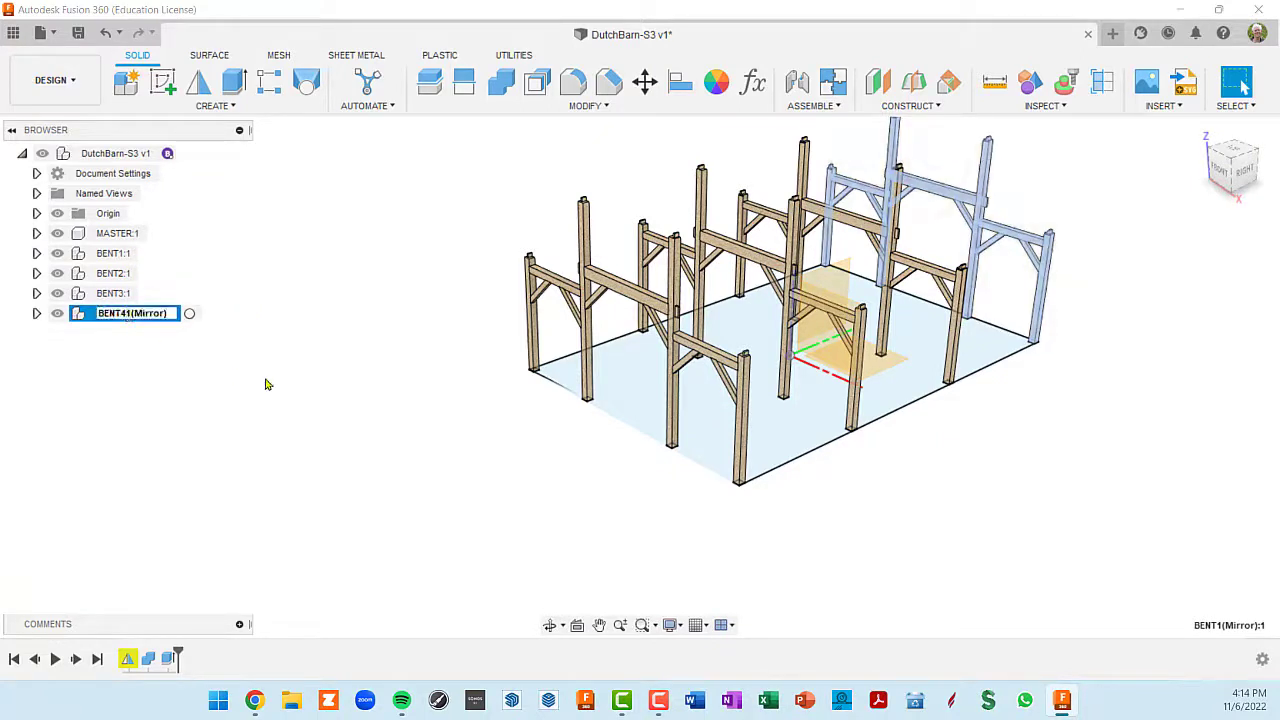
key(shift+End)
key(BackSpace)
key(Return)
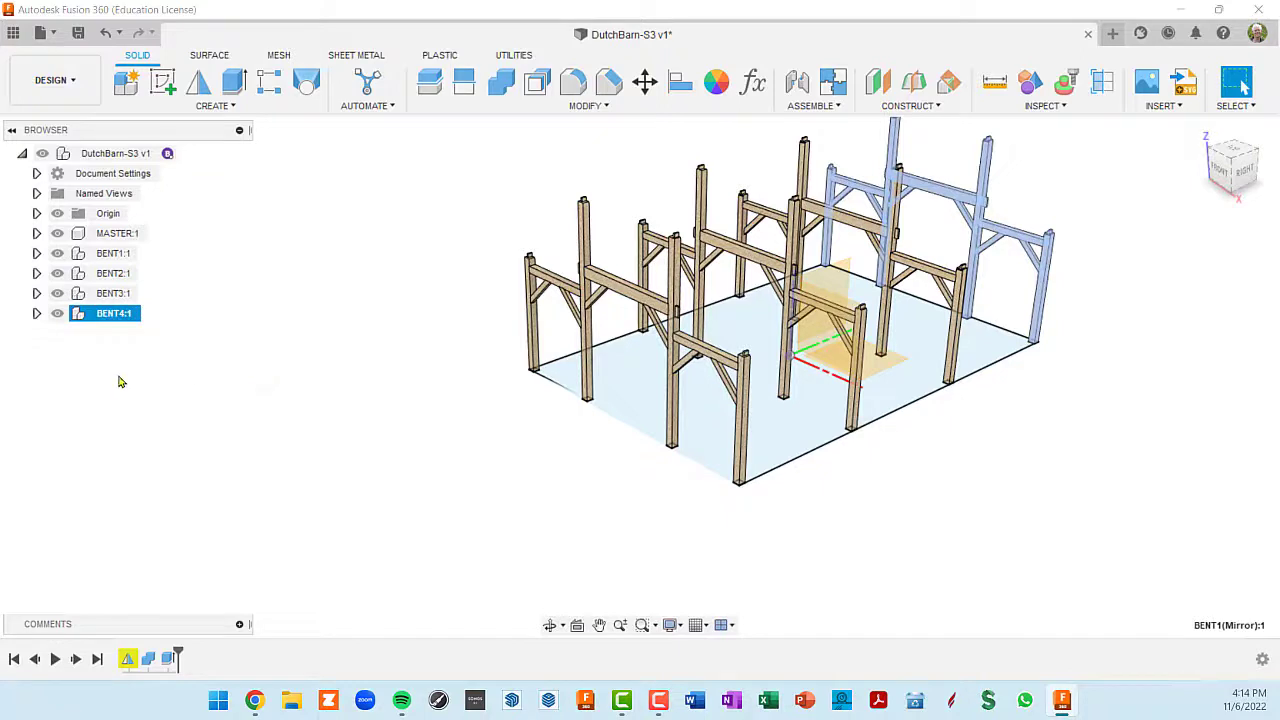
- Expand BENT4 and rename its POST1A(Mirror) component as POST4A
click(36, 314)
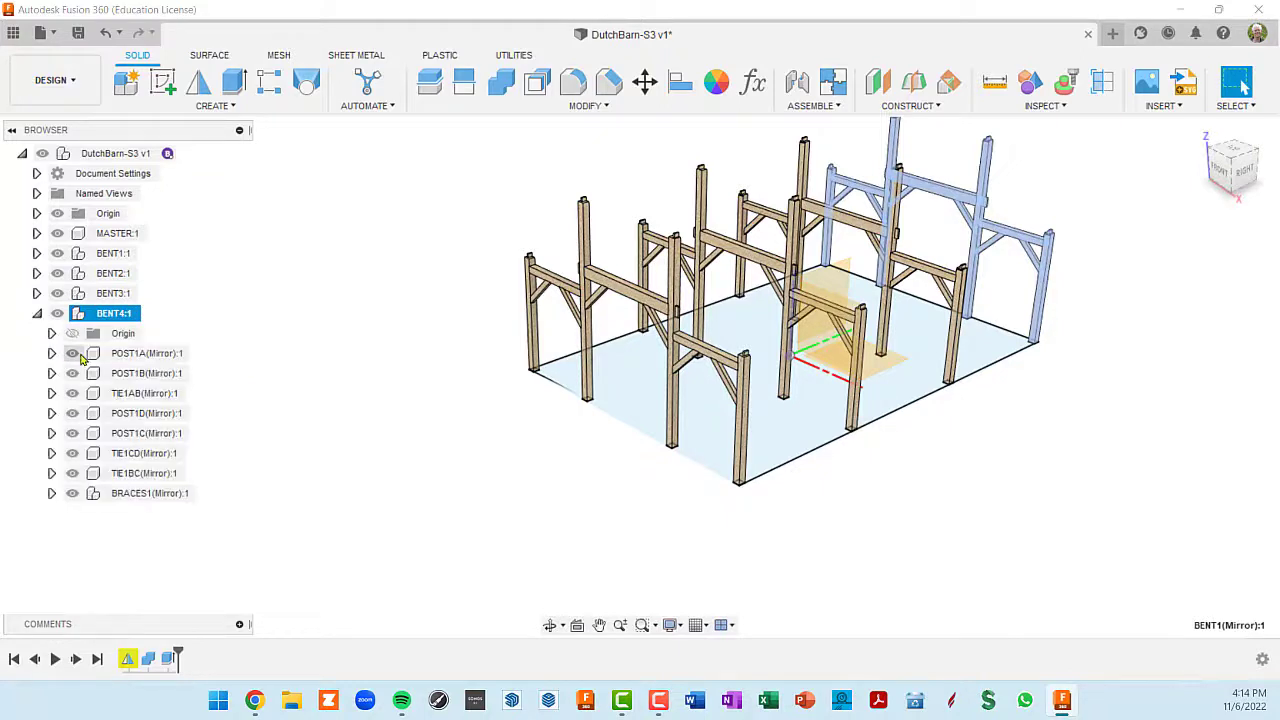
click(138, 362)
click(138, 360)
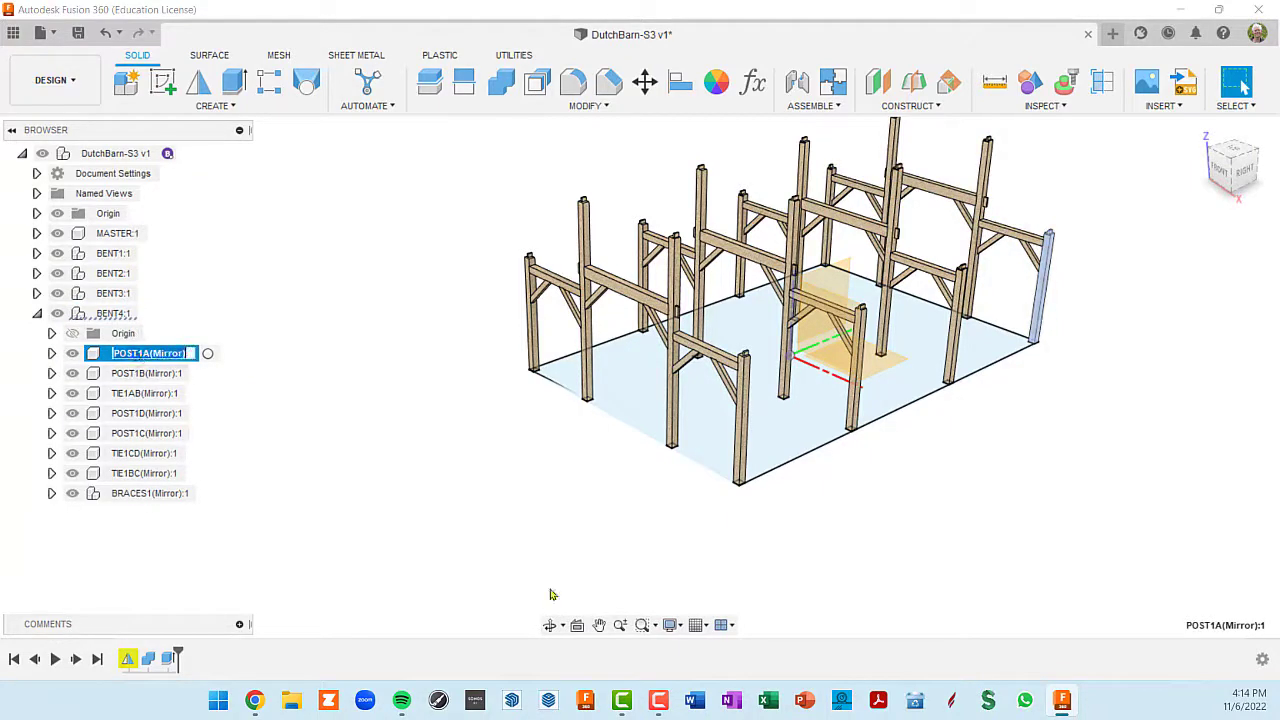
key(Home)
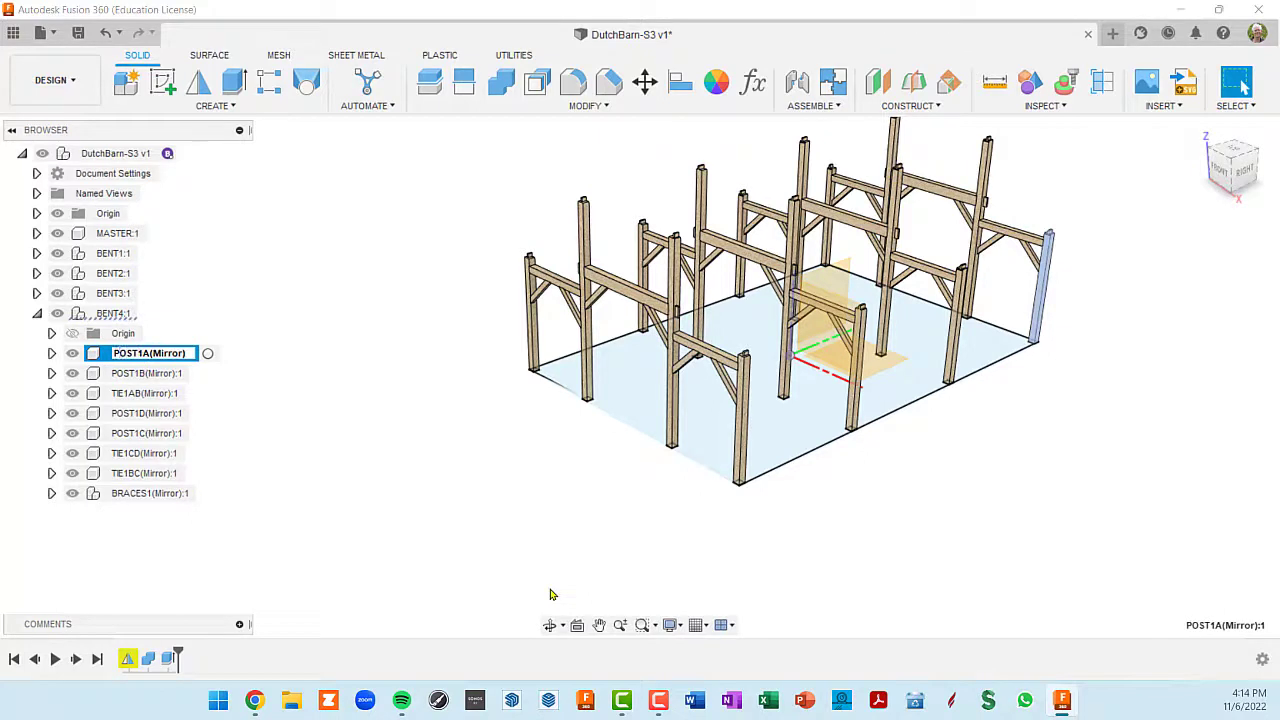
text(4)
key(shift+End)
key(Delete)
key(Return)
- Rename the POST1B(Mirror) component in BENT4 as POST4B
click(150, 373)
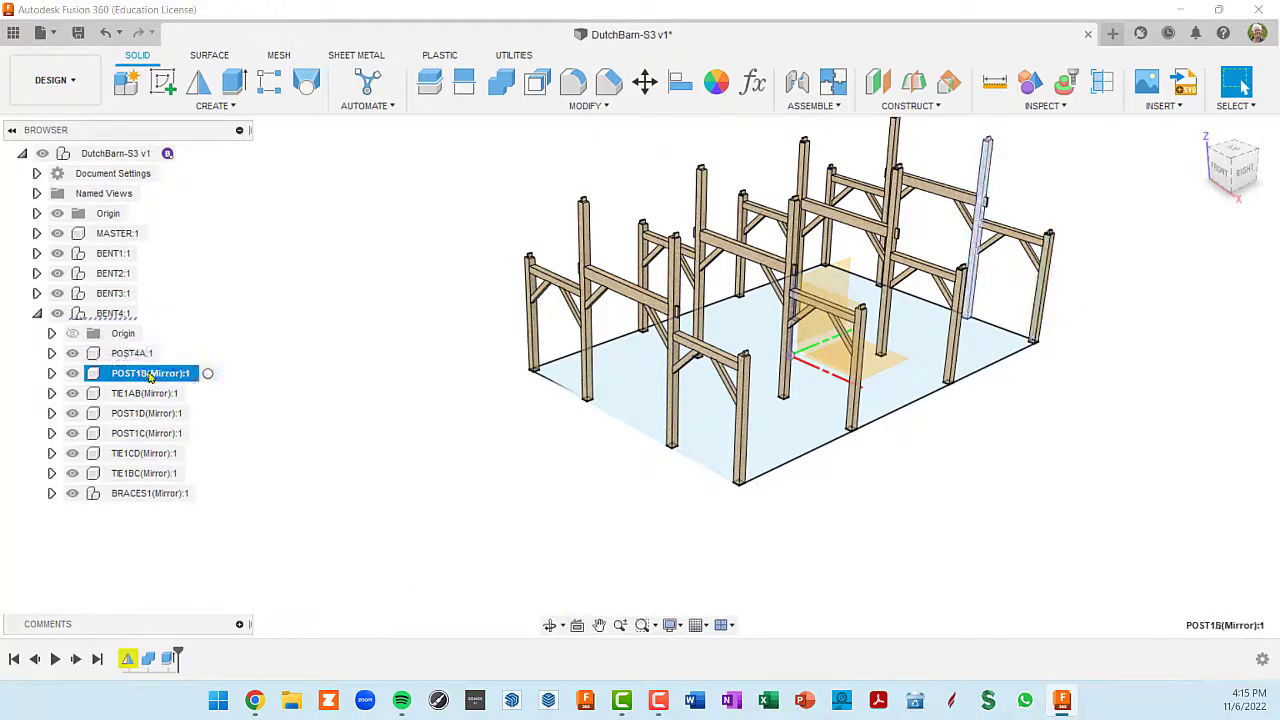
click(152, 374)
key(Home)
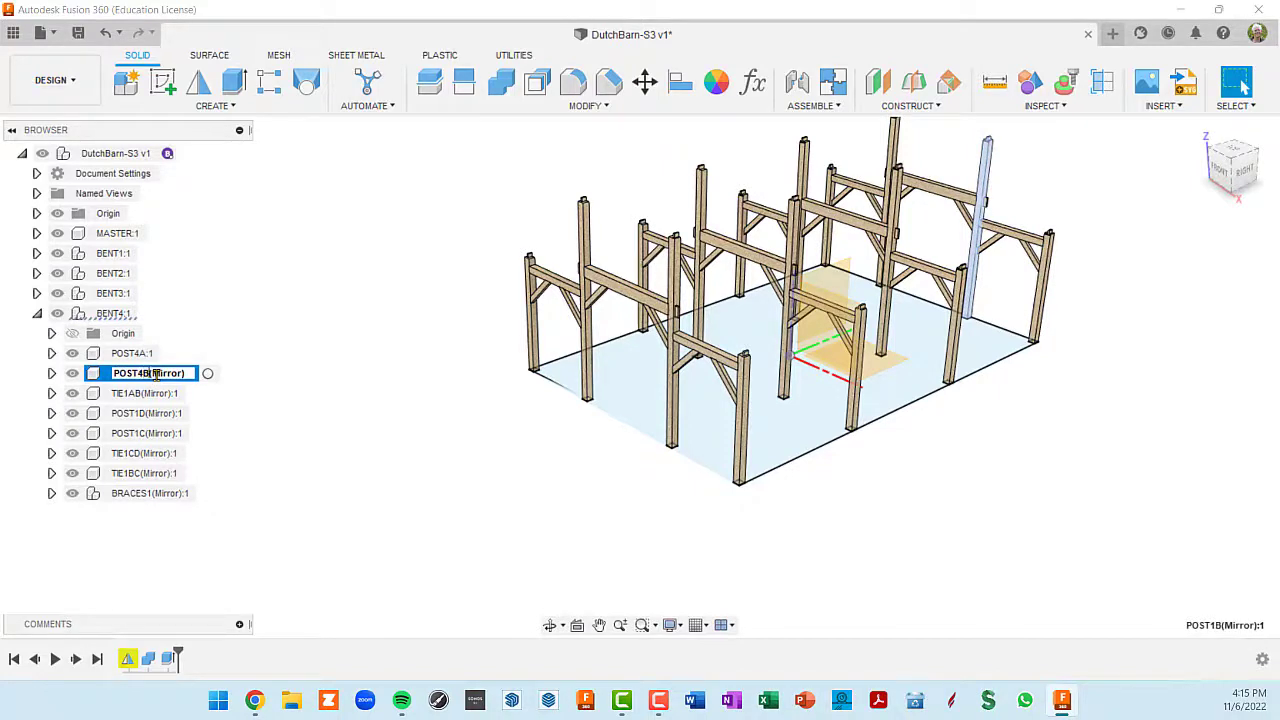
key(Return)
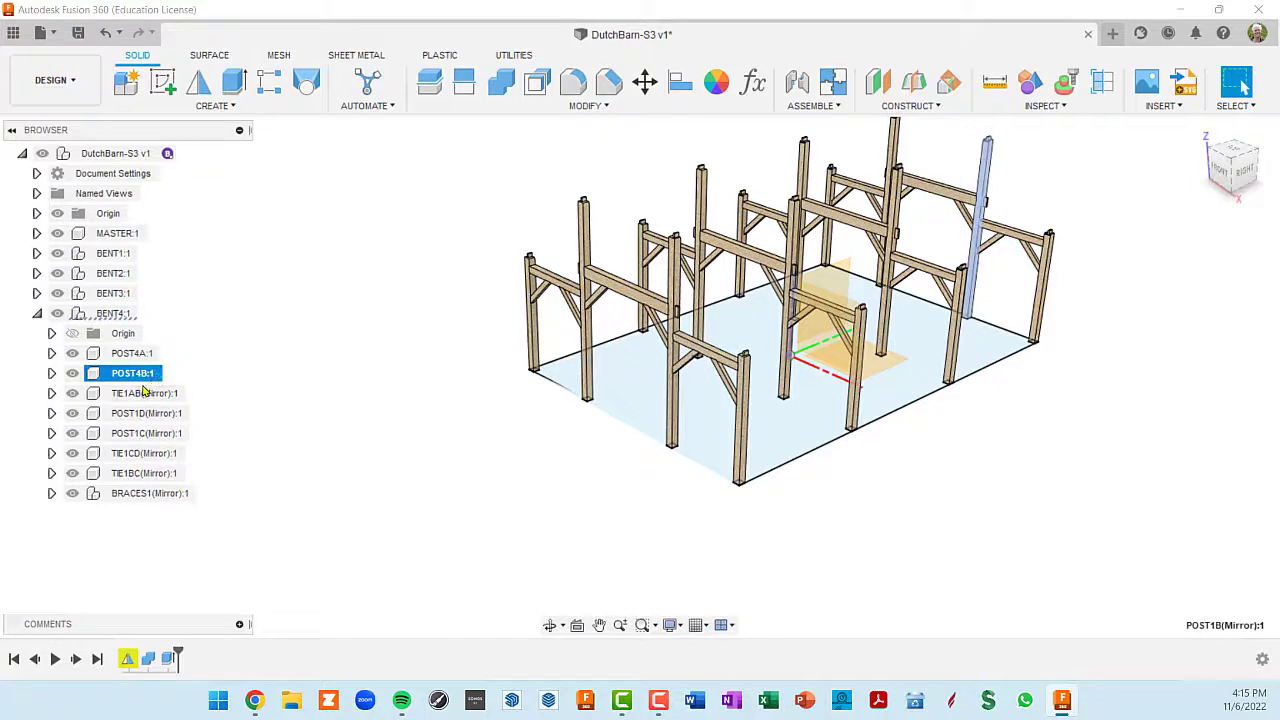
- Rename the TIE1AB(Mirror) component in BENT4 as TIE4AB
click(157, 398)
double_click(155, 396)
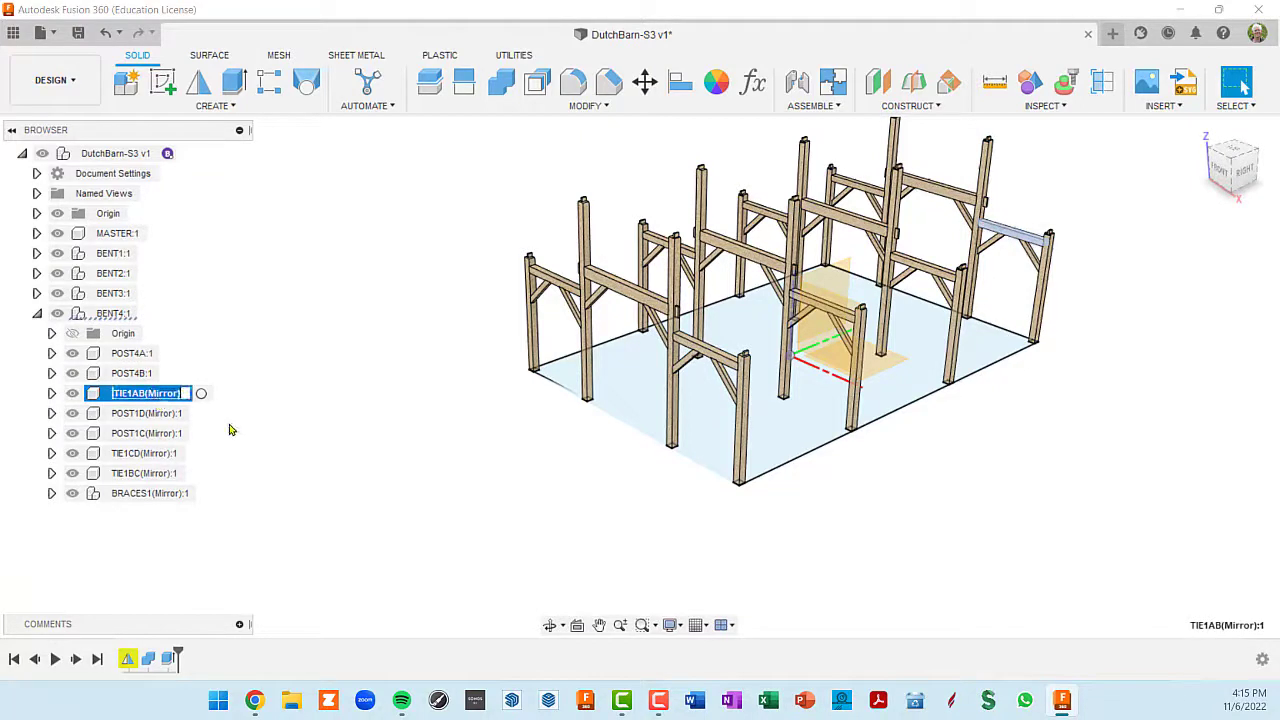
key(Home)
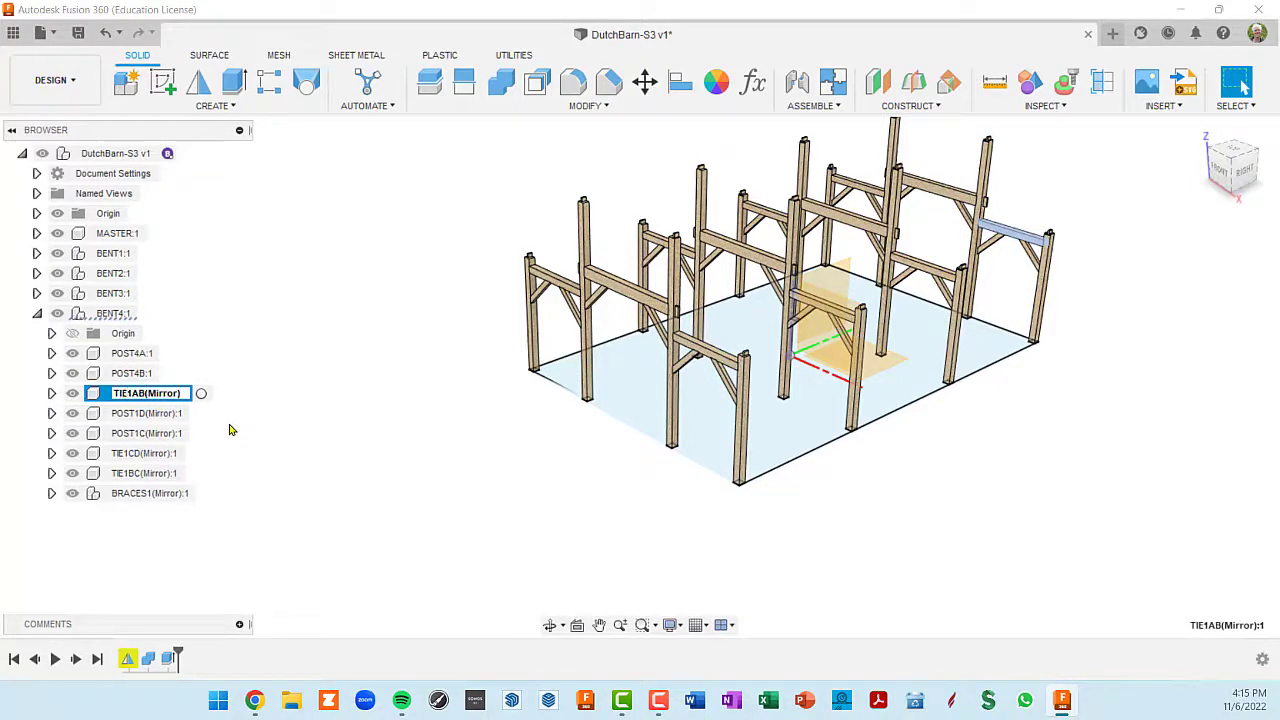
key(Right)
key(Right)
key(Right)
key(Right)
key(BackSpace)
text(4)
key(shift+End)
key(BackSpace)
key(Return)
- Rename the POST1D(Mirror) component in BENT4 as POST4D
drag(112, 430, 127, 421)
double_click(127, 418)
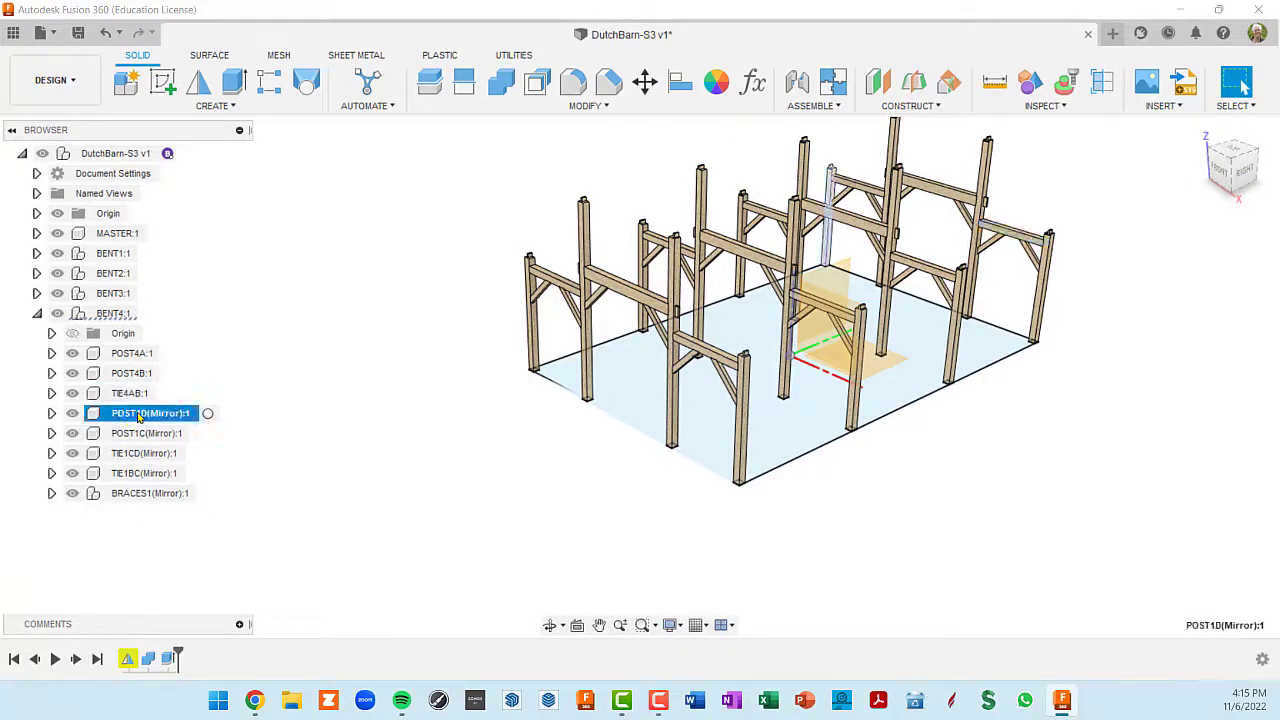
key(Home)
key(Right)
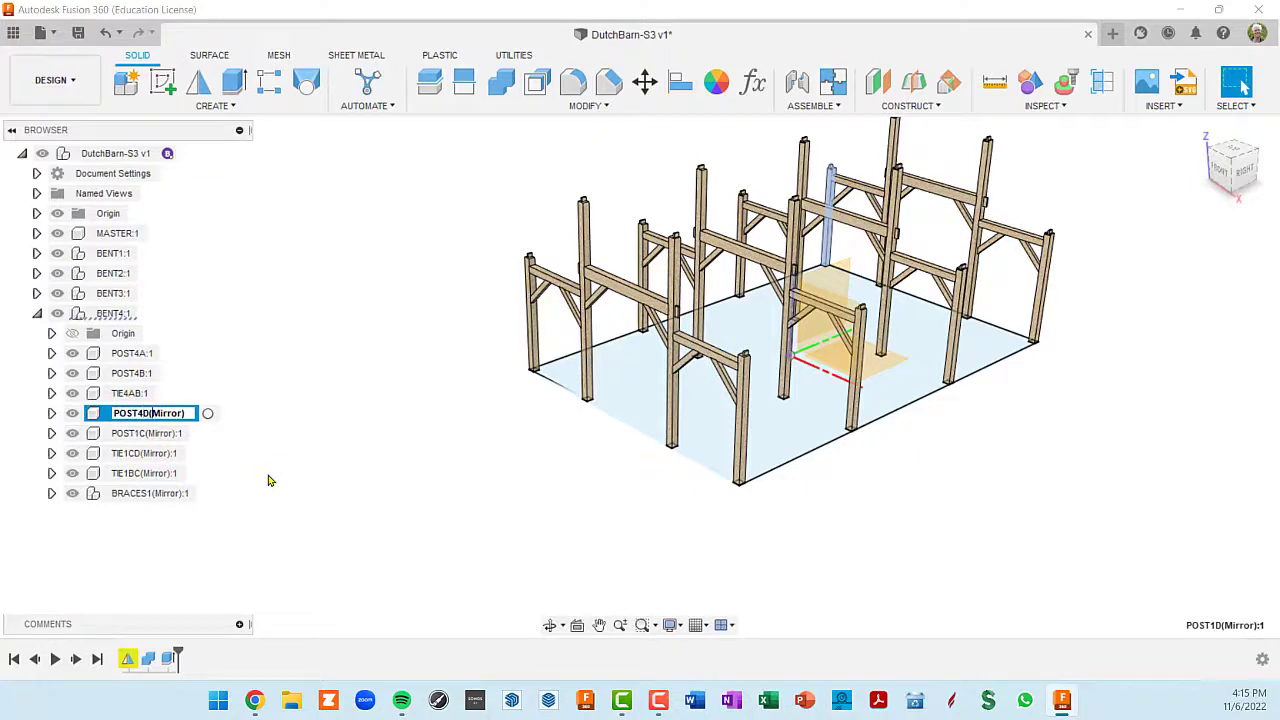
key(shift+End)
key(BackSpace)
key(Return)
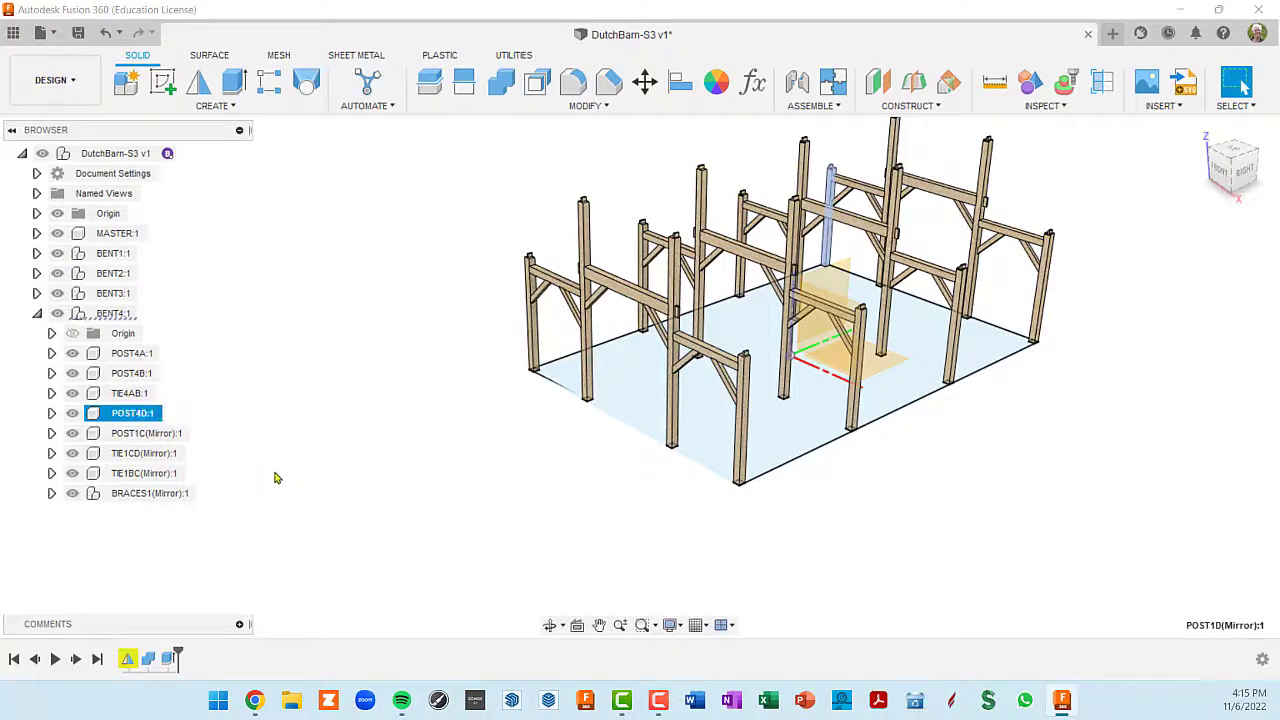
- Rename the POST1C(Mirror) component in BENT4 as POST4C
click(128, 434)
double_click(148, 433)
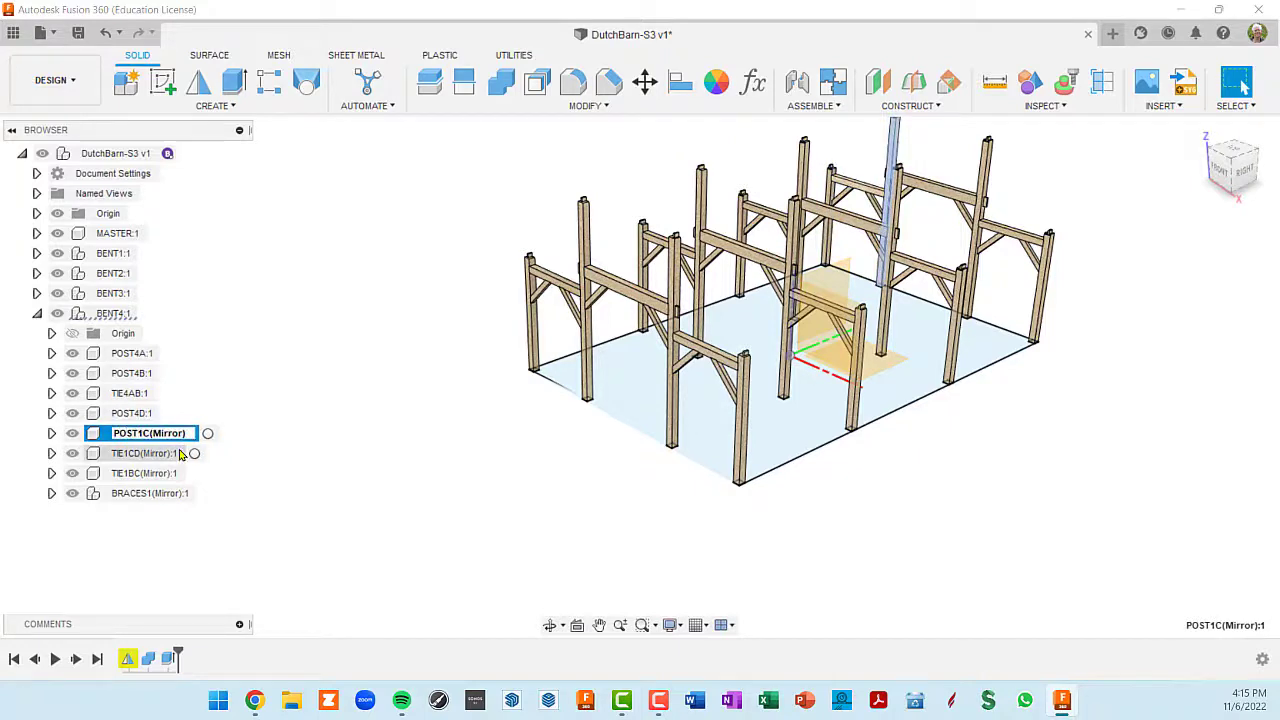
key(shift+End)
key(BackSpace)
key(Return)
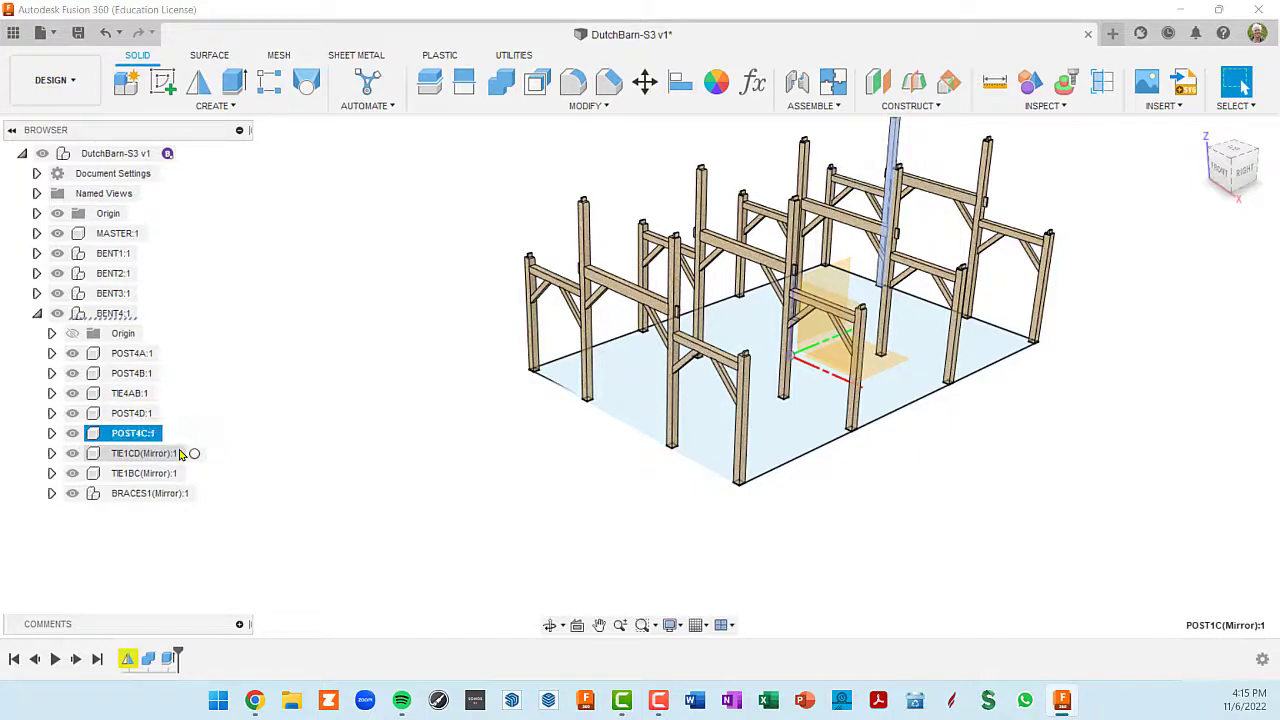
- Rename the TIE1CD(Mirror) component in BENT4 as TIE4CD
click(166, 455)
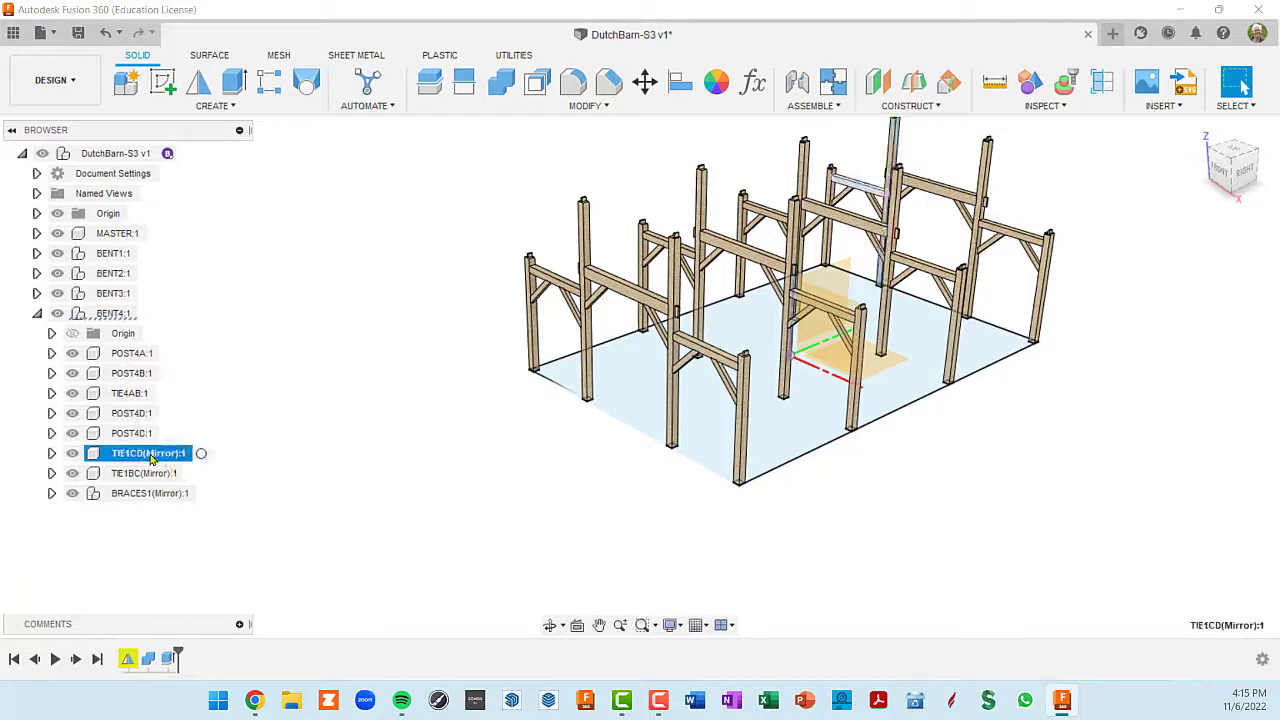
double_click(158, 455)
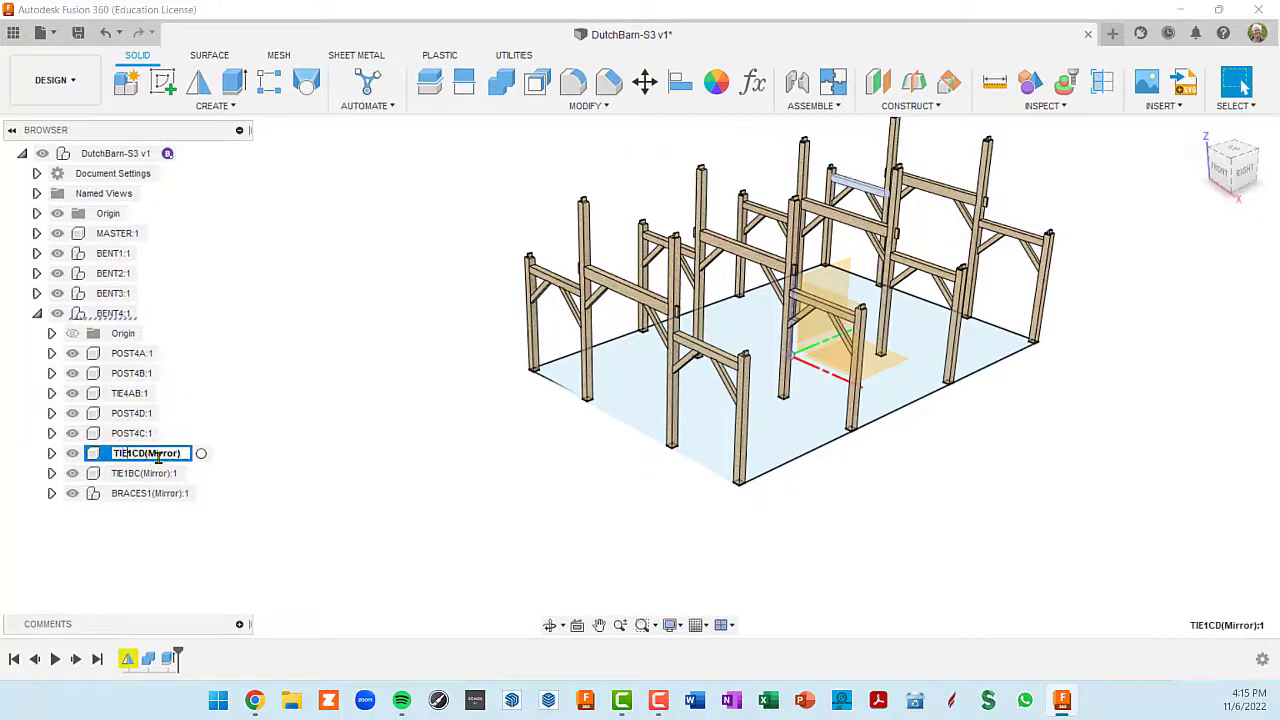
key(Home)
key(Right)
key(Right)
key(Right)
text(4)
key(shift+End)
key(BackSpace)
key(Return)
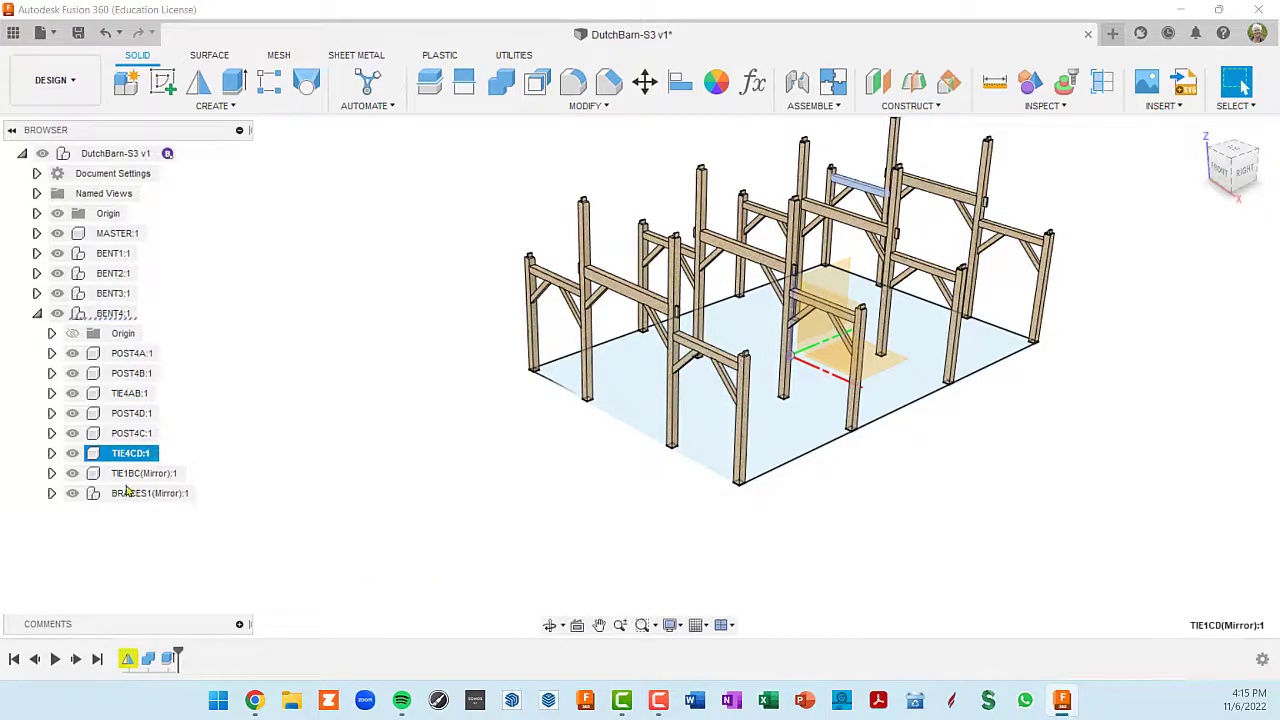
- Rename the TIE1BC(Mirror) component in BENT4 as TIE4BC
click(140, 476)
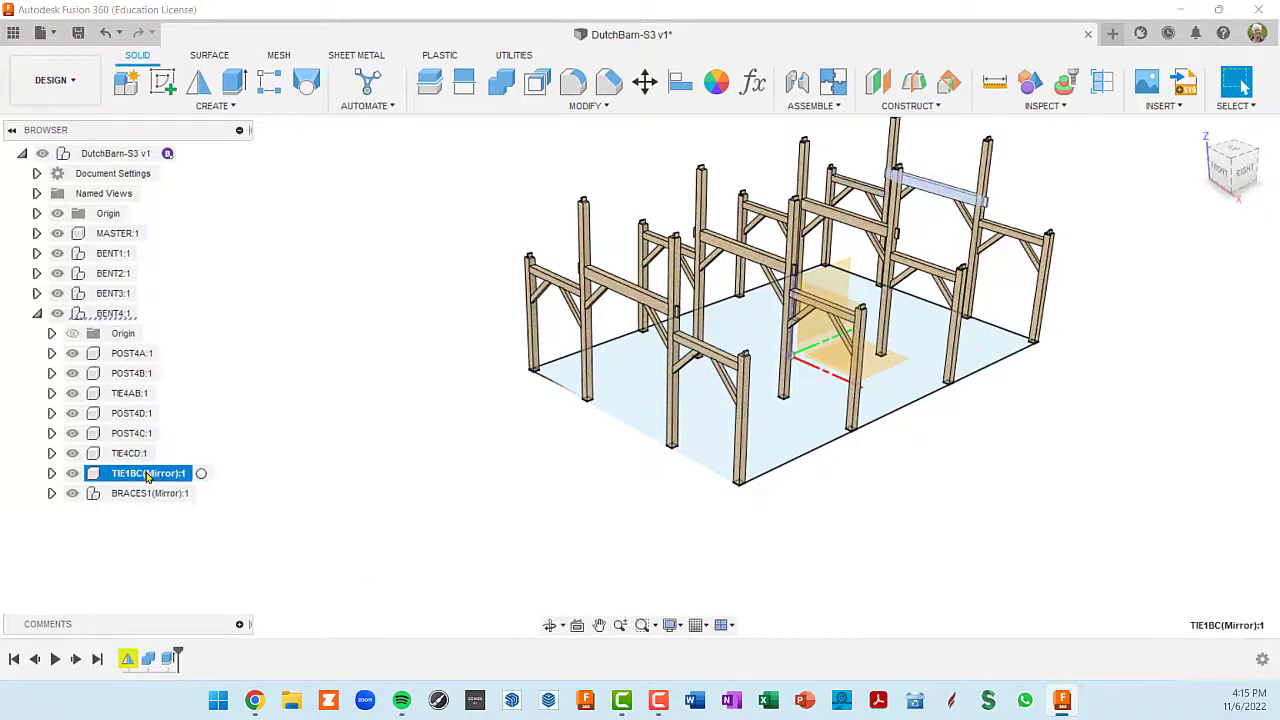
double_click(148, 476)
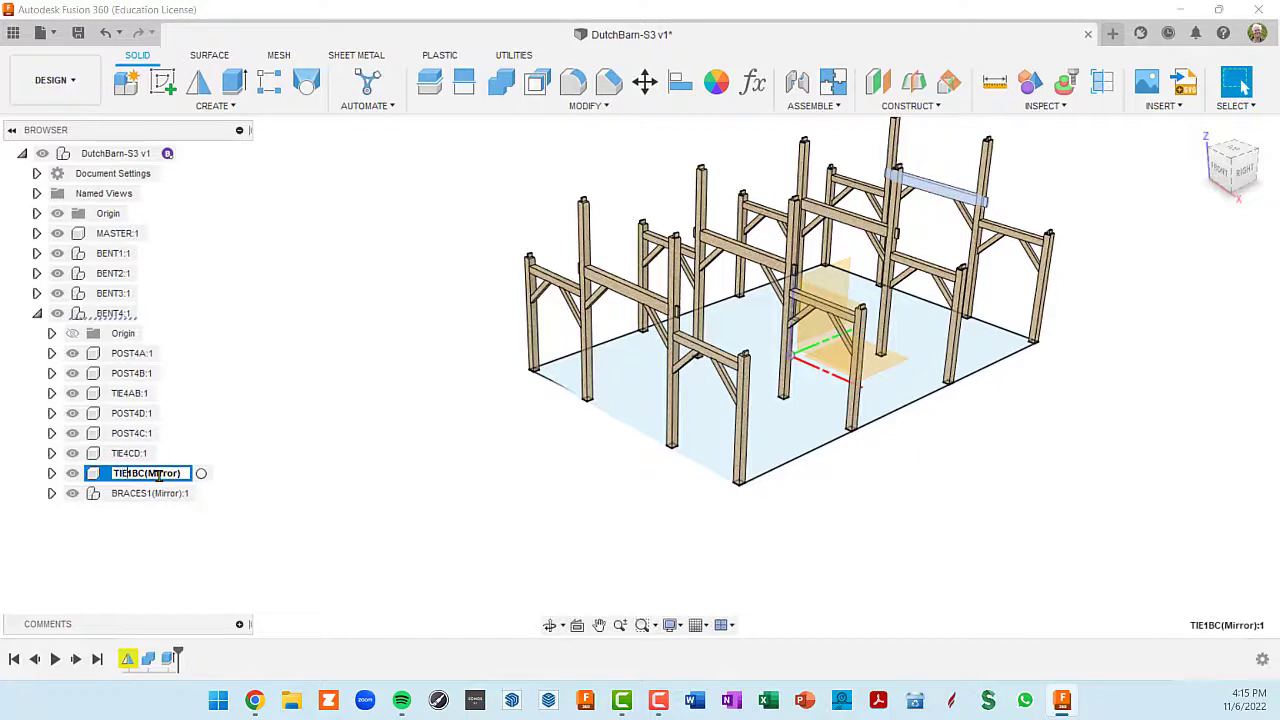
key(shift+End)
key(BackSpace)
key(Return)
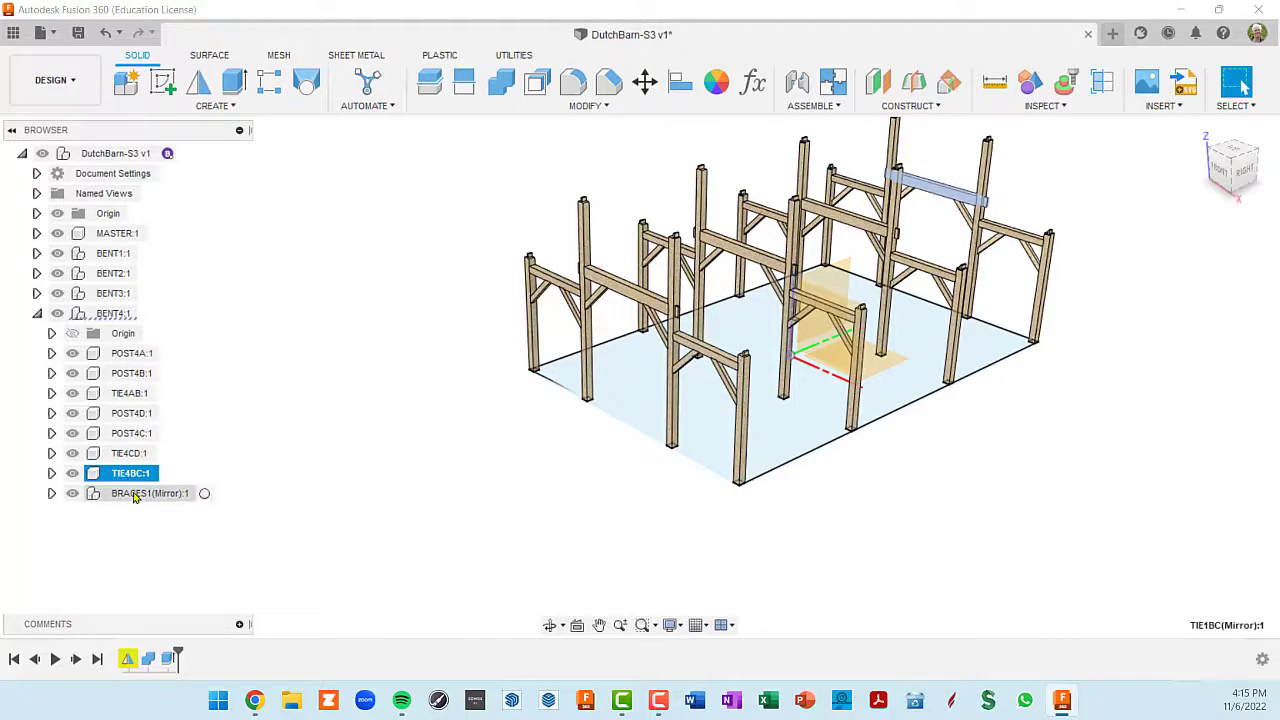
- Rename the BRACES1(Mirror) component in BENT4 as BRACES4
click(150, 500)
double_click(152, 494)
click(149, 494)
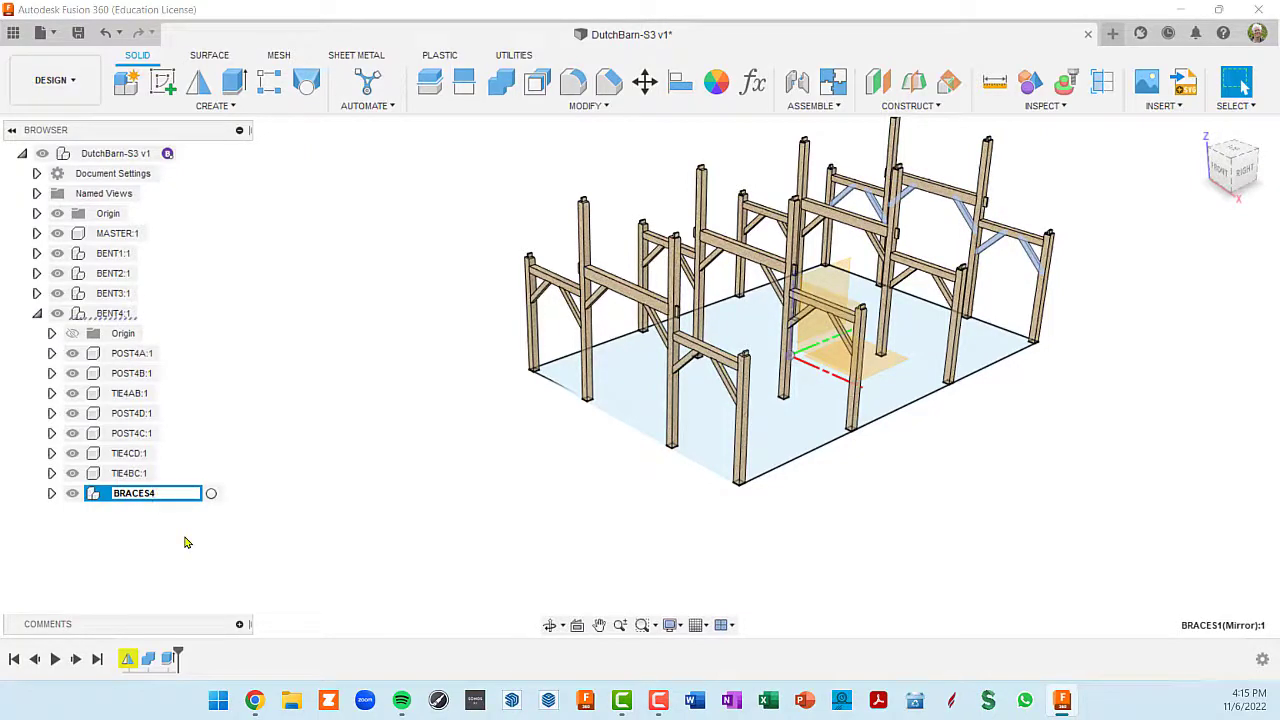
text(4)
key(Return)
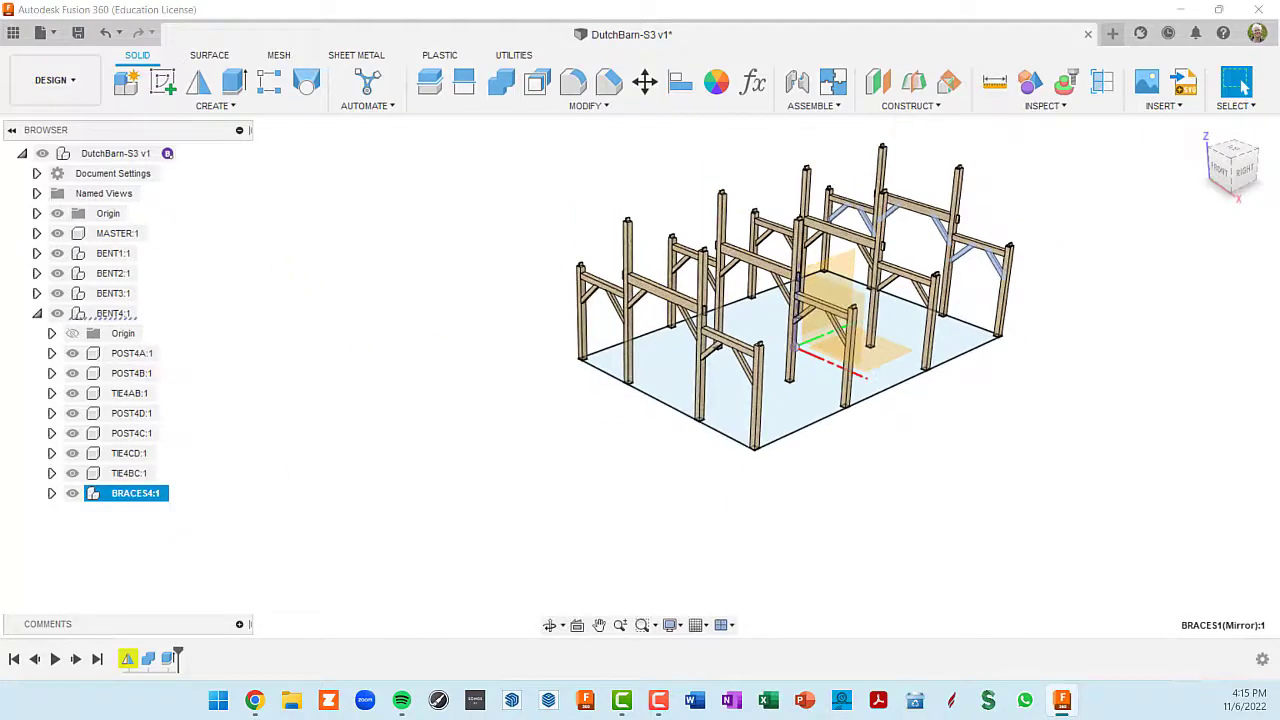
- Hide the top-level Origin folder and the MASTER component so that only the bents' timbers are shown
click(57, 213)
middle_drag(829, 457, 771, 471)
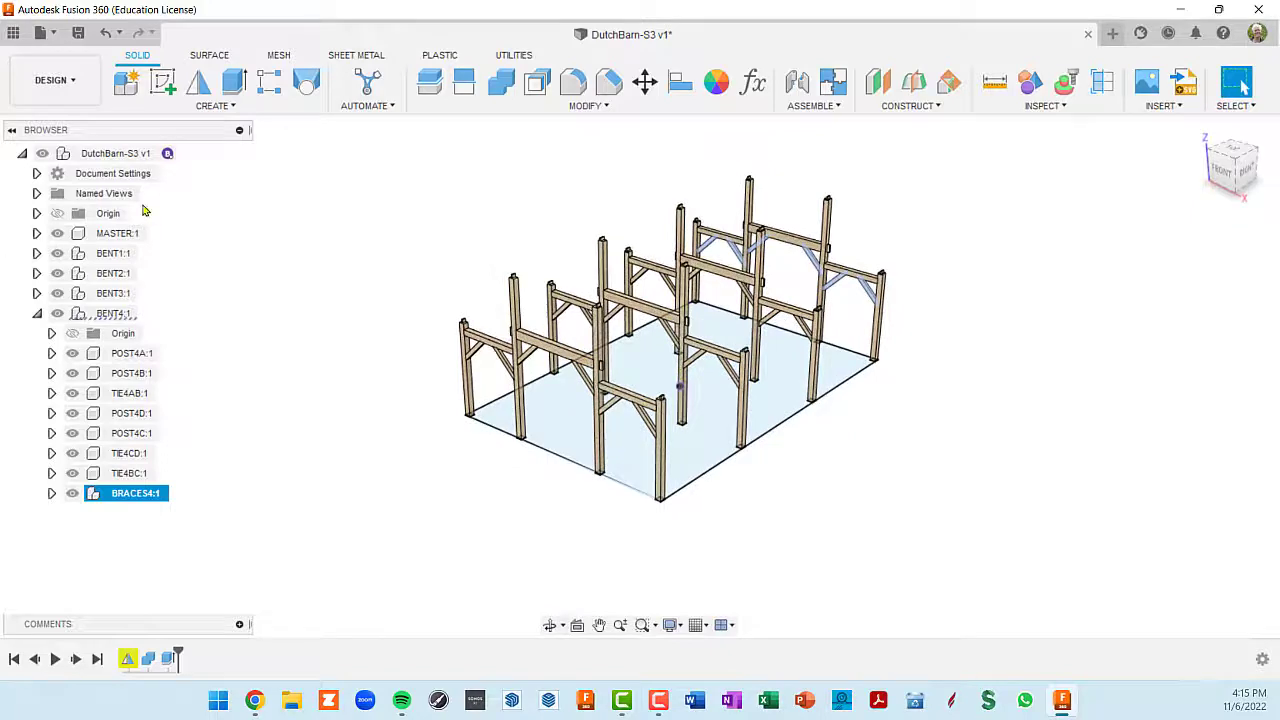
click(57, 233)
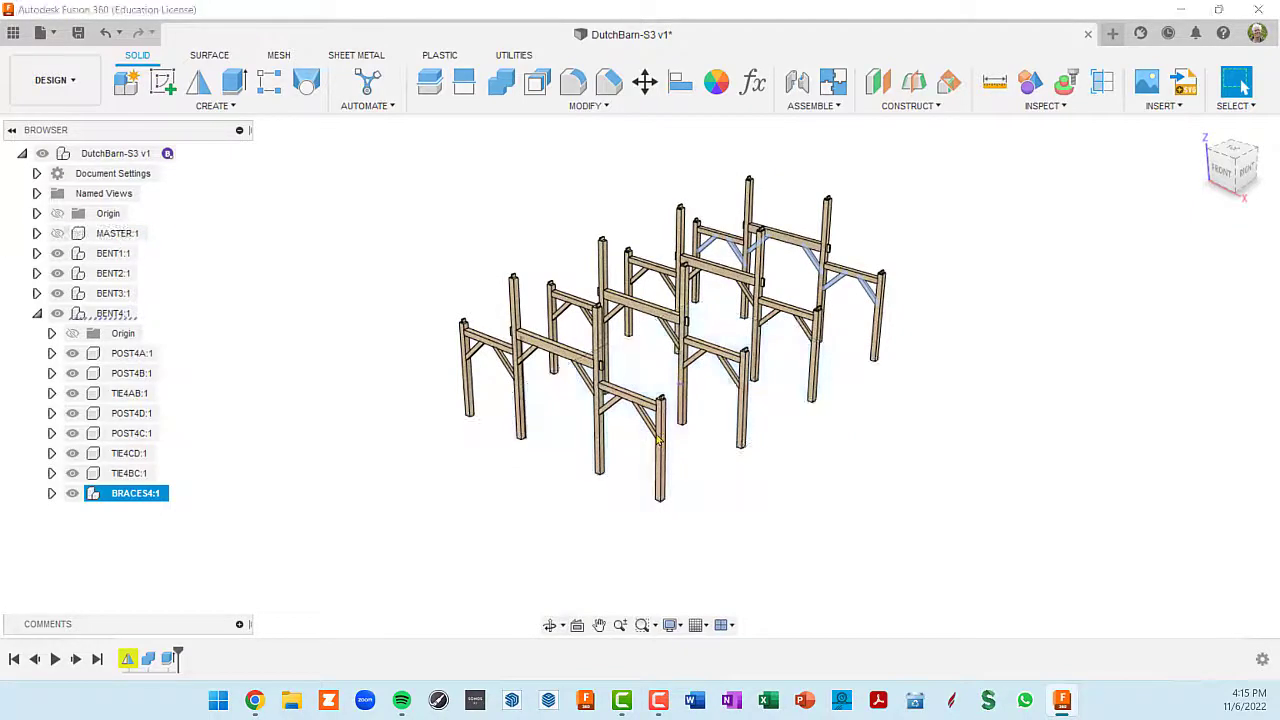
click(1040, 474)
- Examine the four bents' posts, ties, braces and tenons up close and from several sides of the frame
shift+middle_drag(1031, 471, 991, 443)
scroll(700, 409, up, 5)
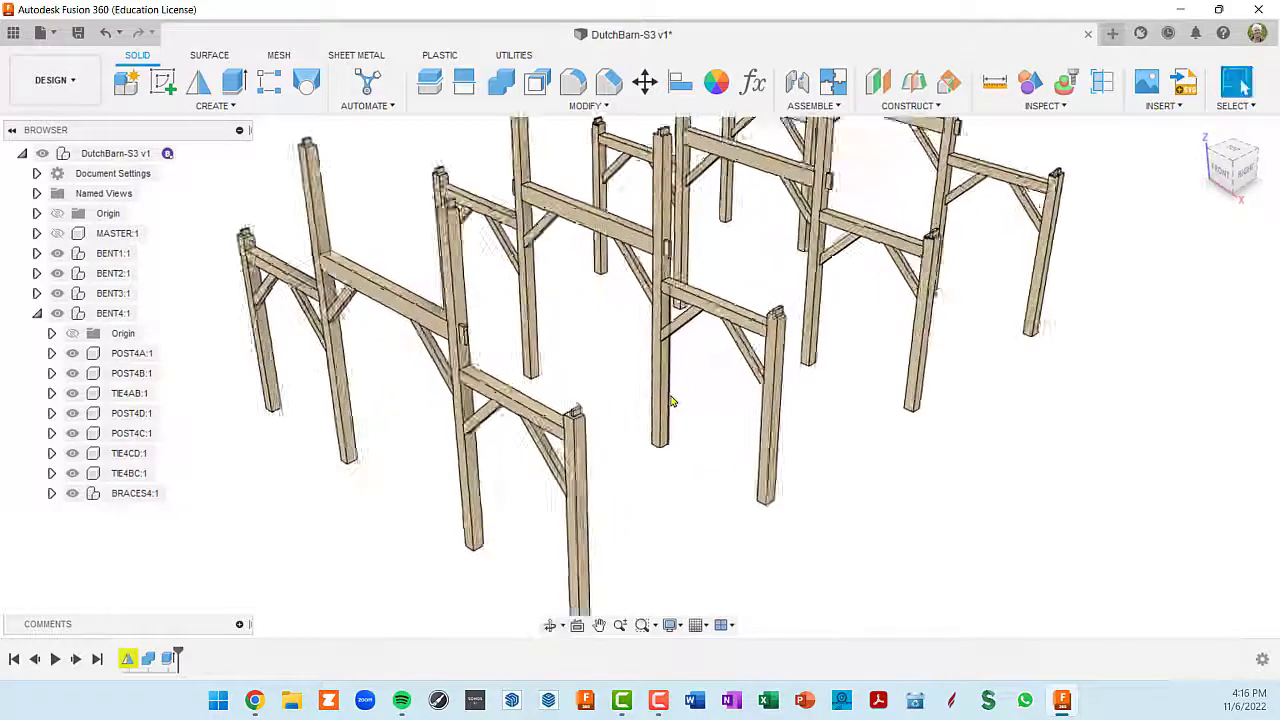
scroll(668, 402, up, 2)
scroll(660, 405, down, 2)
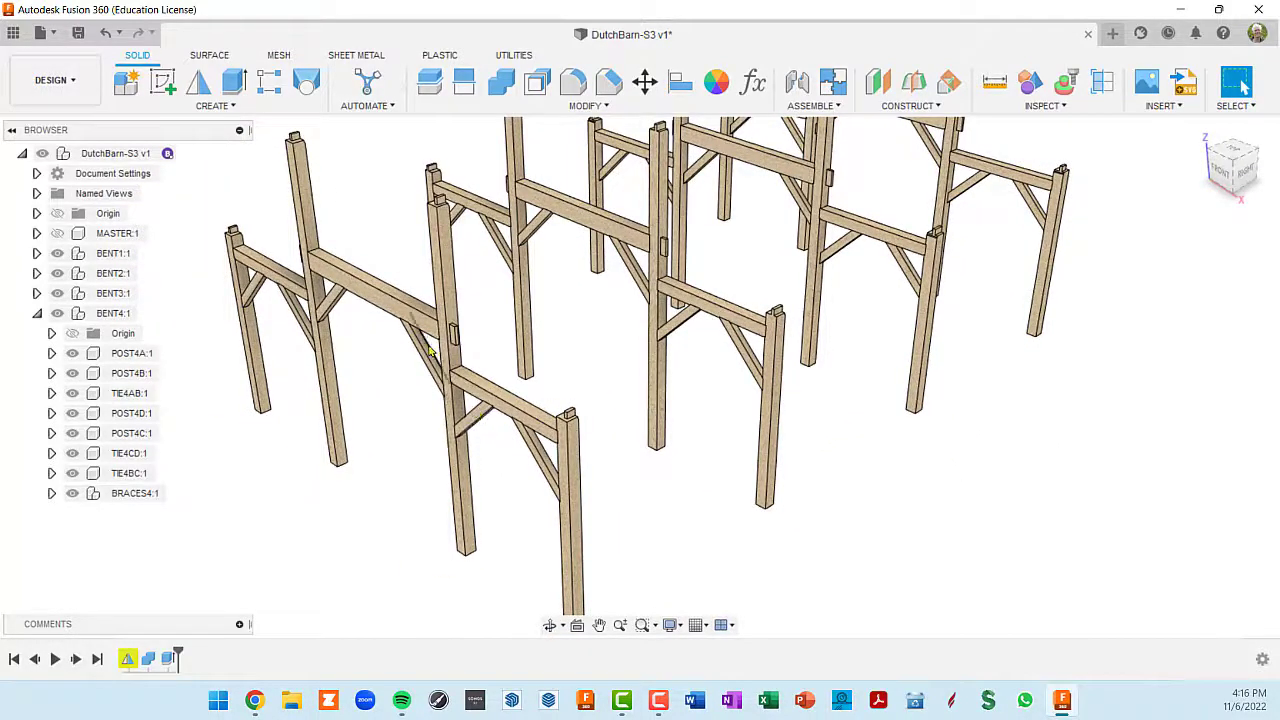
shift+middle_drag(623, 354, 651, 354)
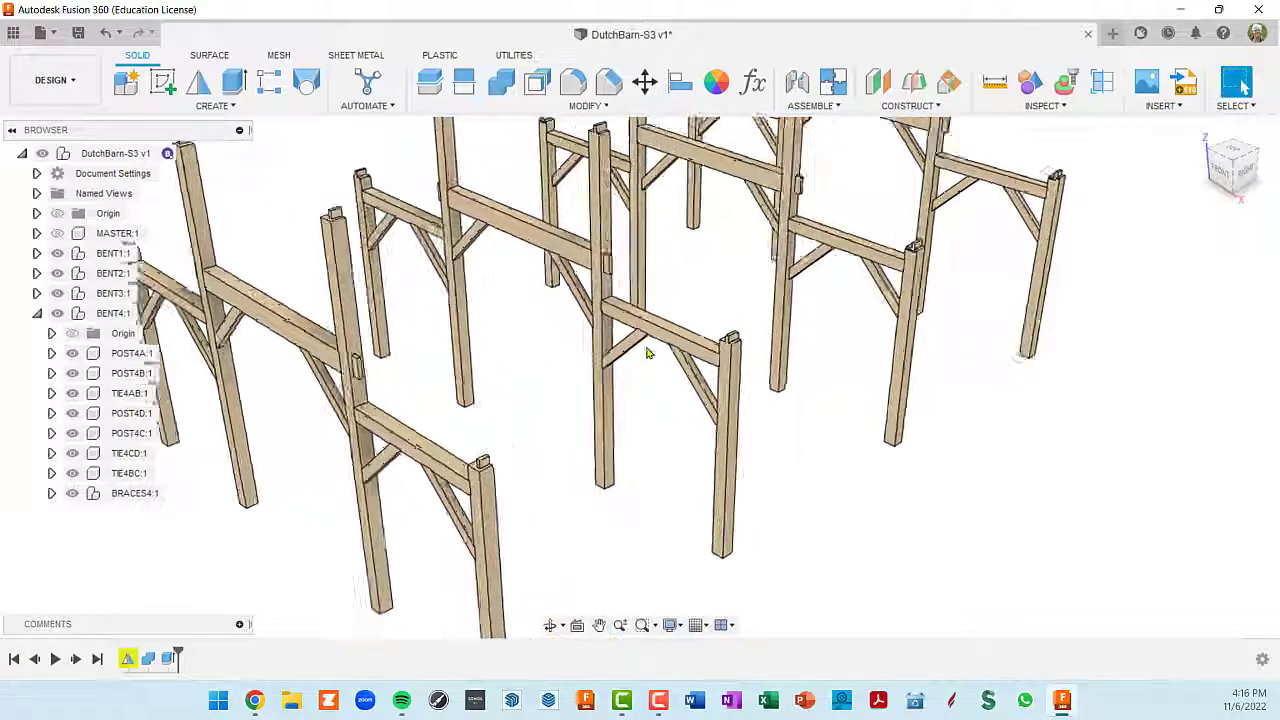
scroll(640, 348, up, 4)
scroll(640, 345, down, 3)
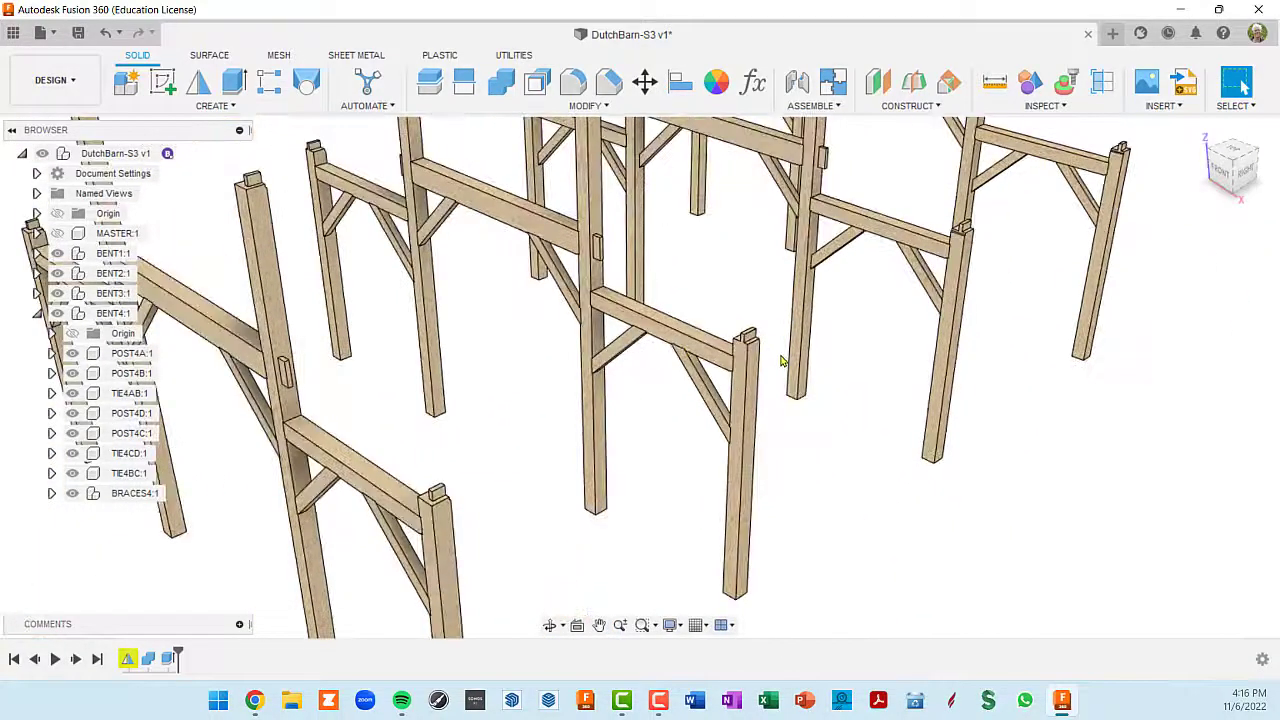
shift+middle_drag(783, 361, 1230, 450)
scroll(716, 358, up, 2)
scroll(478, 269, up, 3)
scroll(890, 330, down, 3)
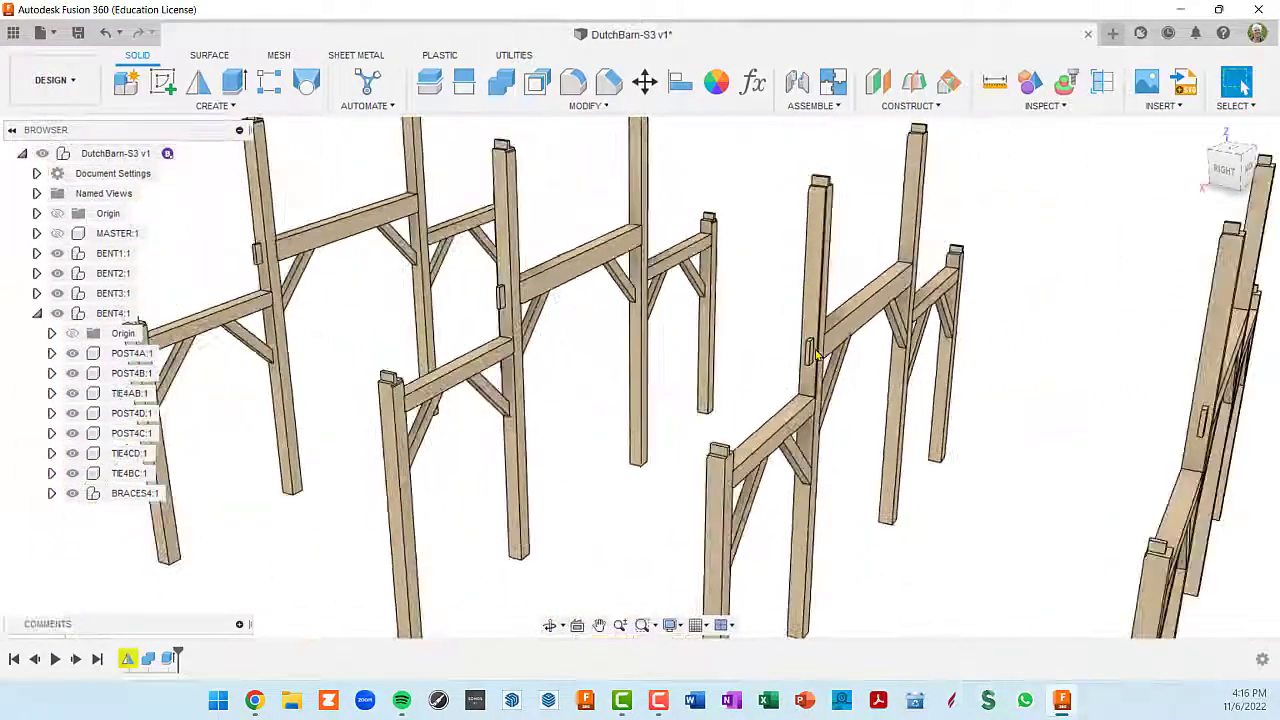
middle_drag(856, 359, 686, 324)
shift+middle_drag(980, 403, 798, 393)
scroll(800, 395, down, 3)
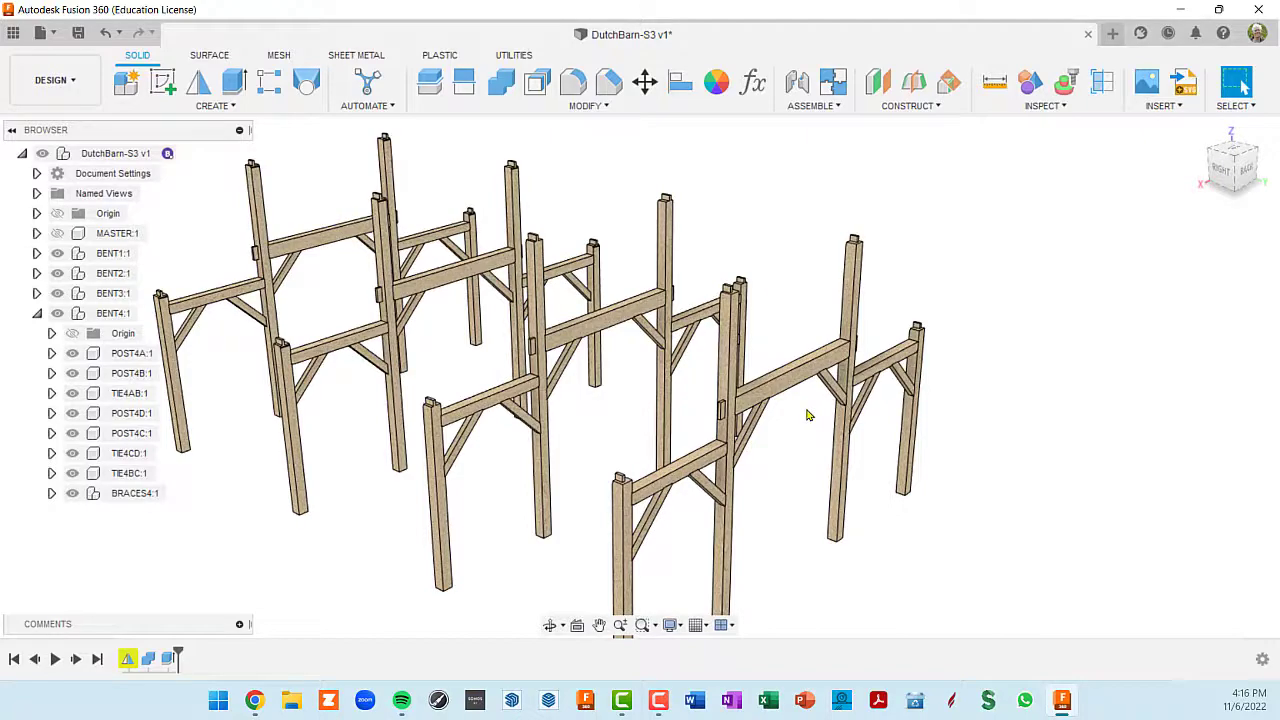
scroll(808, 415, down, 4)
shift+middle_drag(786, 434, 905, 415)
scroll(800, 454, up, 4)
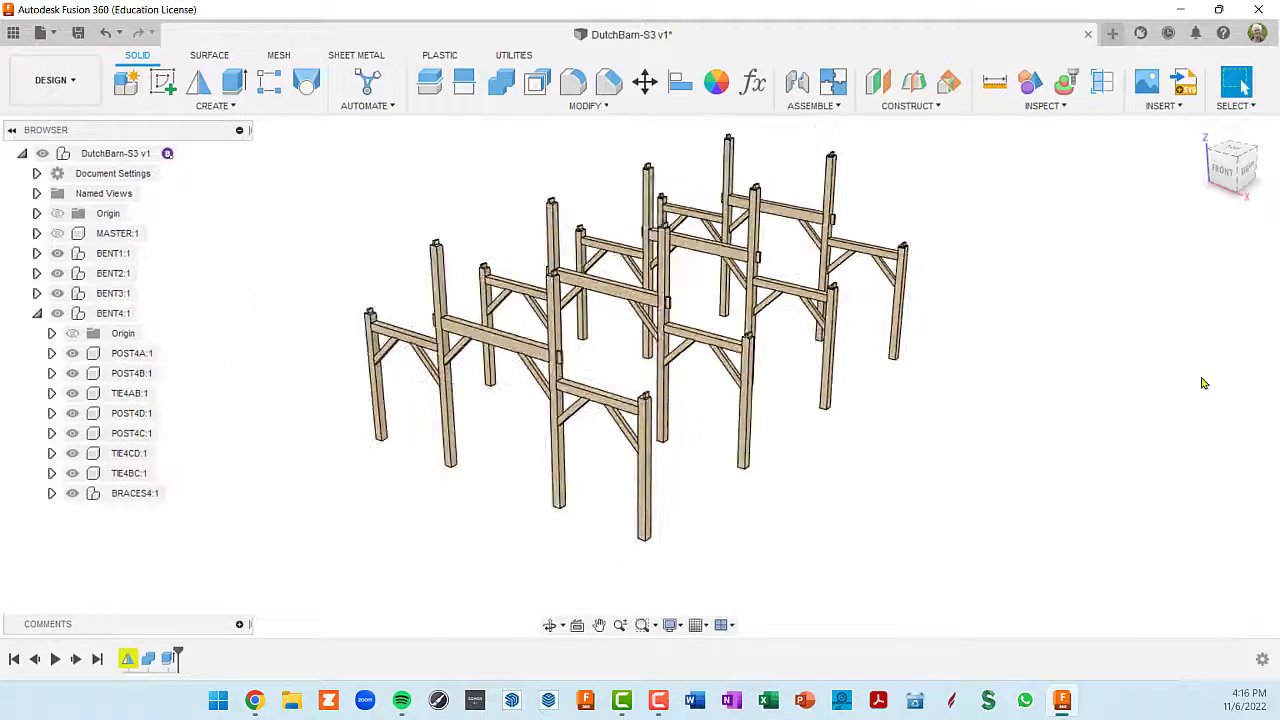